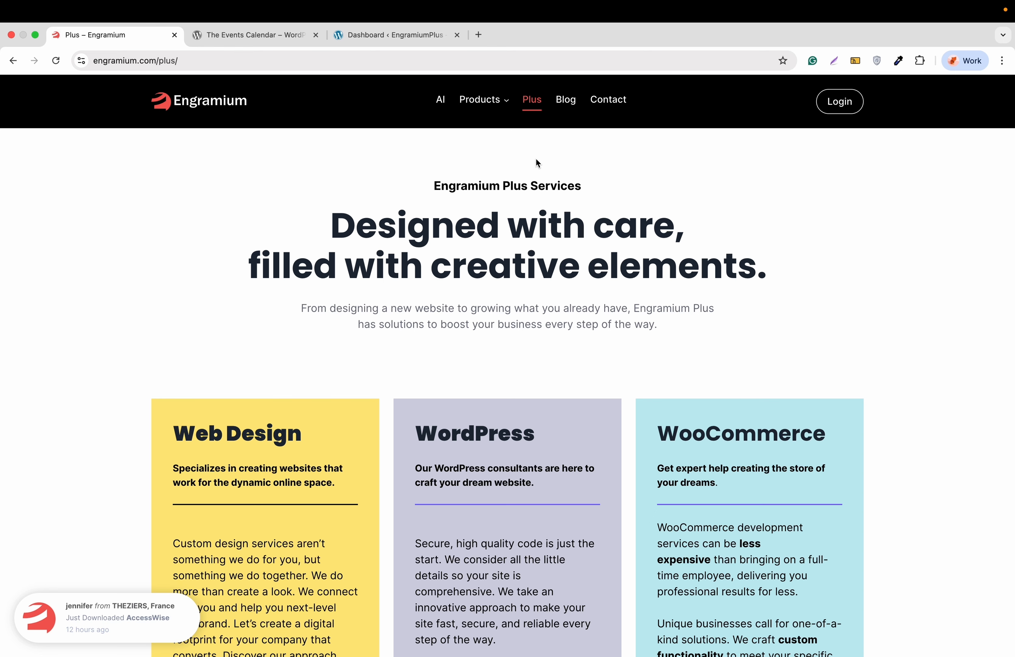
Step: View The Events Calendar plugin page (v6.15.7, 700,000+ installs), reading its Description and Features
click(291, 37)
scroll(349, 271, down, 2)
scroll(349, 271, down, 1)
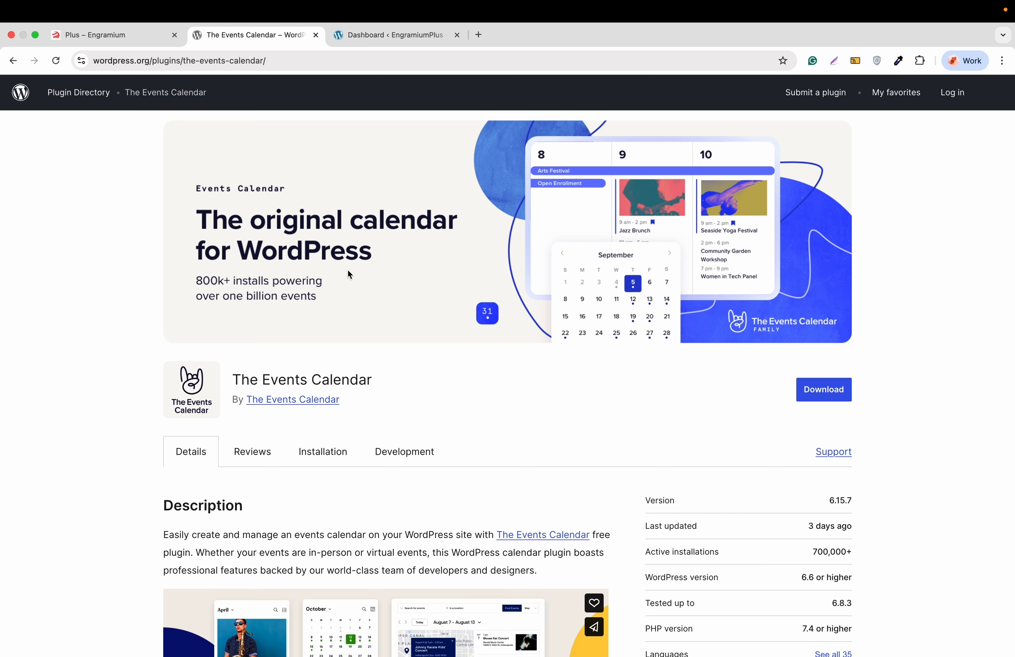
scroll(348, 273, down, 3)
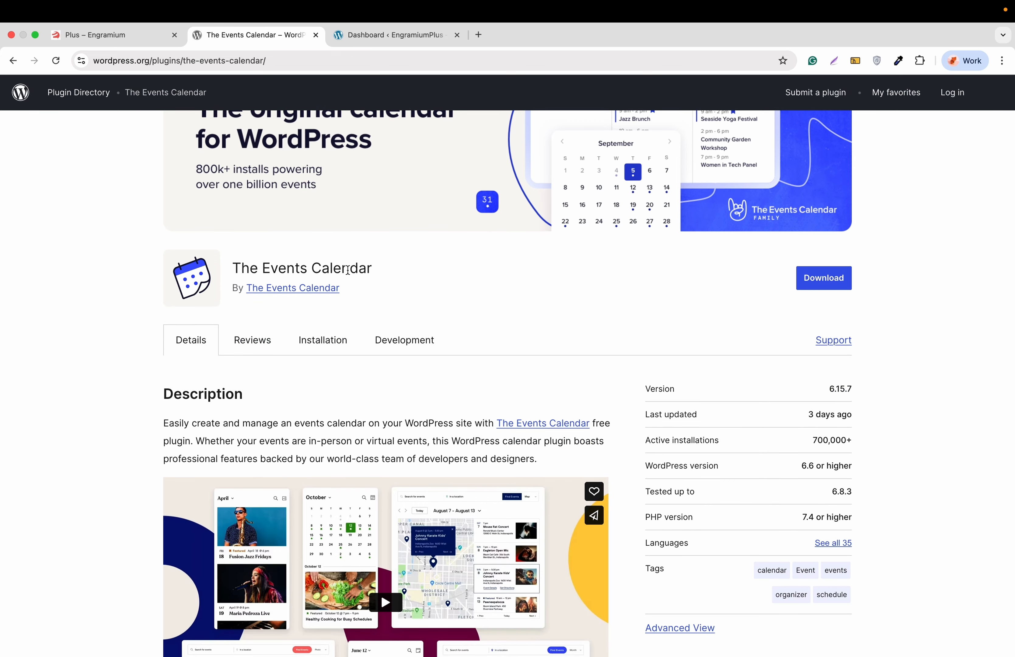
scroll(348, 270, down, 3)
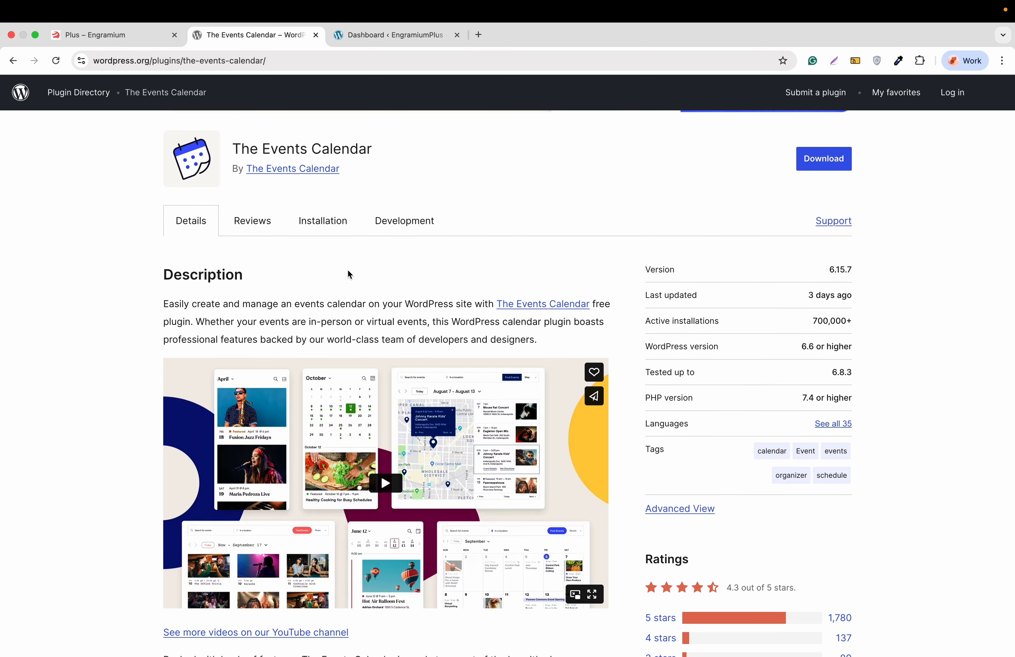
scroll(349, 275, down, 6)
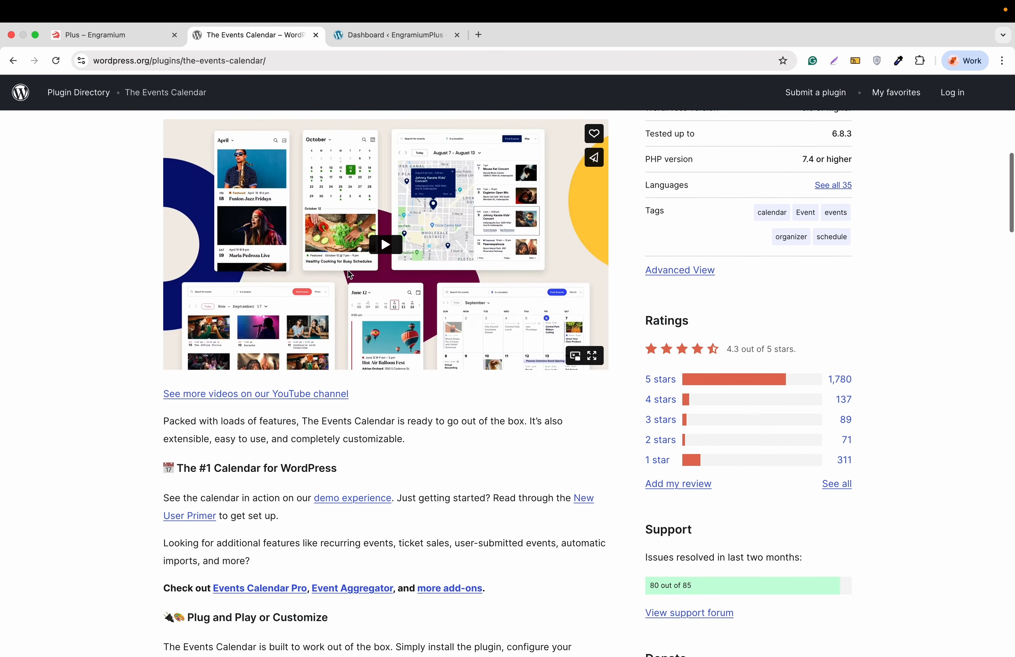
scroll(350, 274, down, 2)
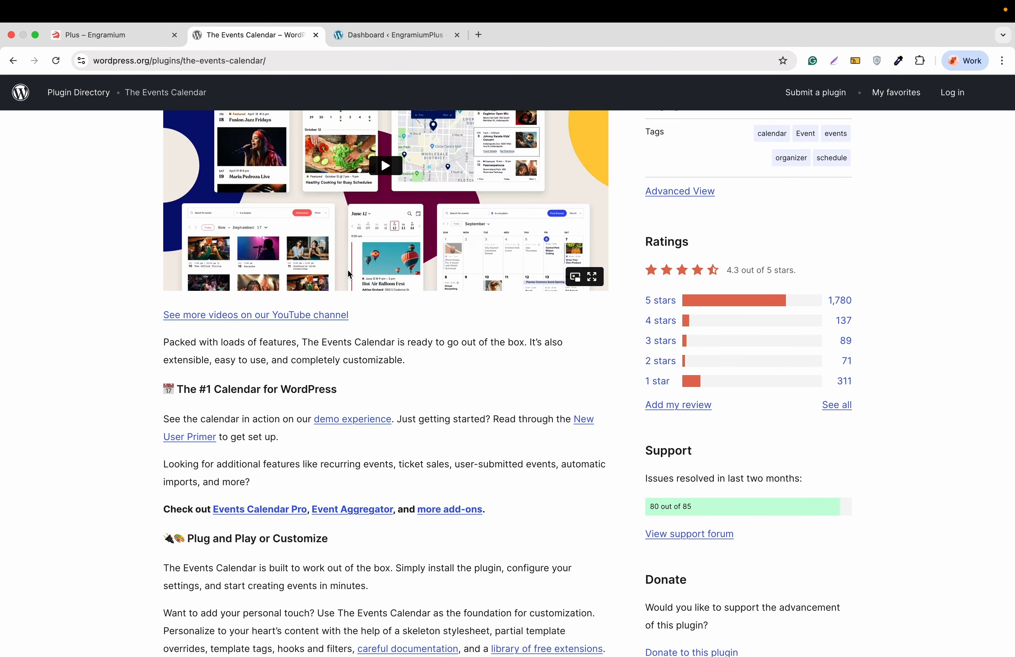
scroll(349, 275, down, 2)
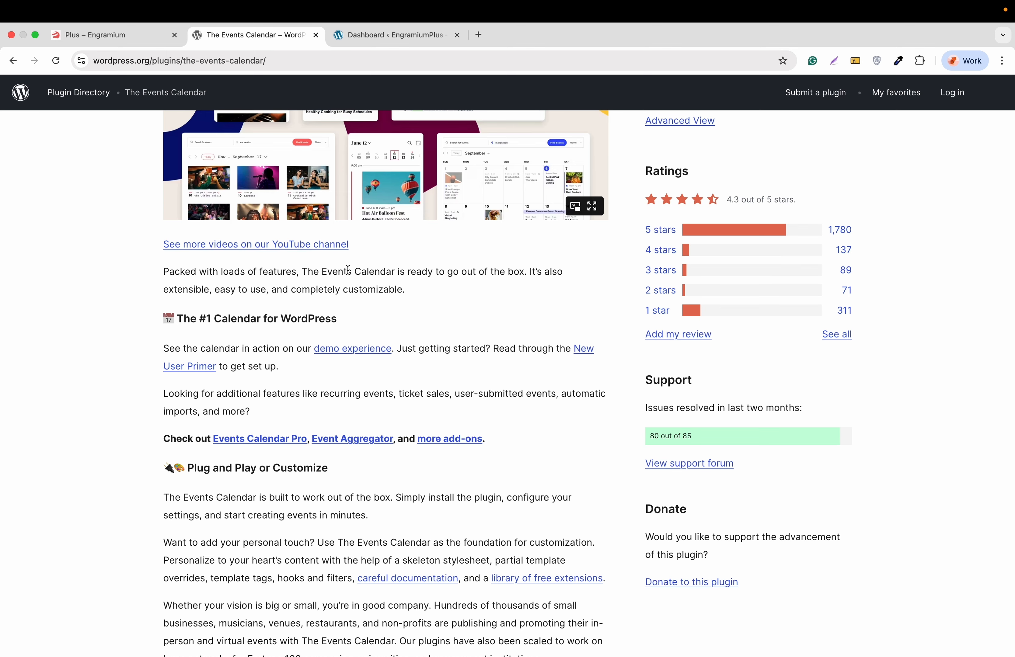
scroll(348, 270, down, 4)
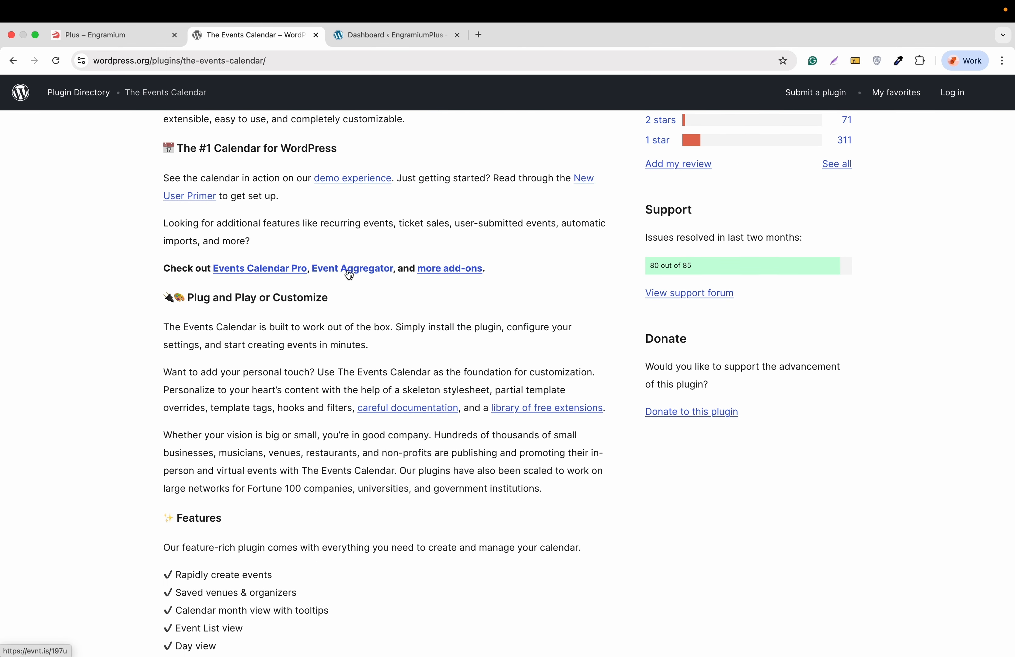
scroll(350, 275, down, 2)
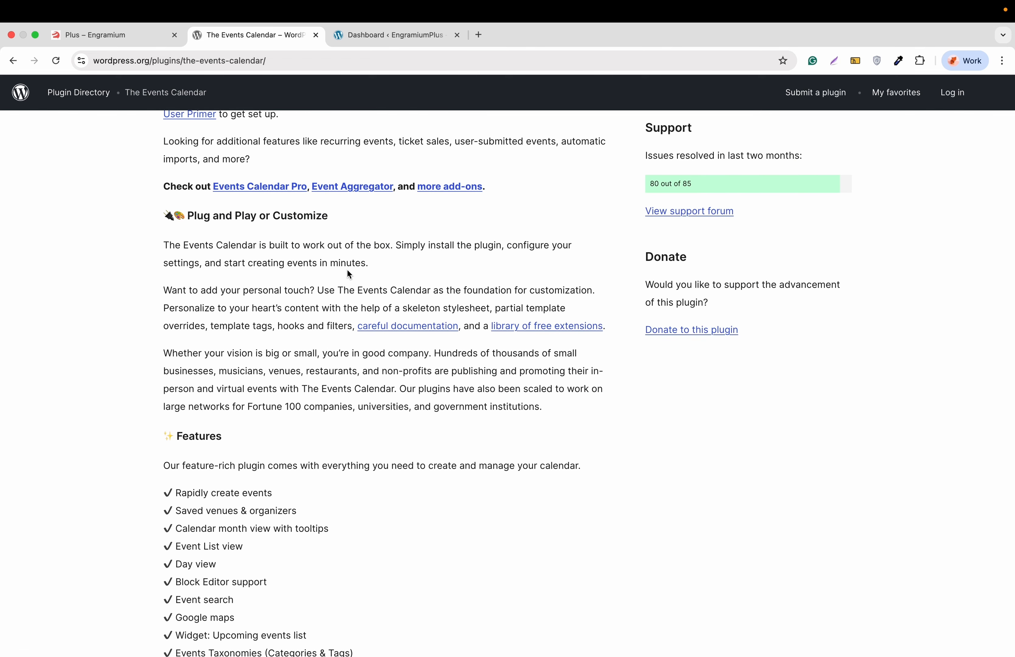
scroll(349, 275, down, 3)
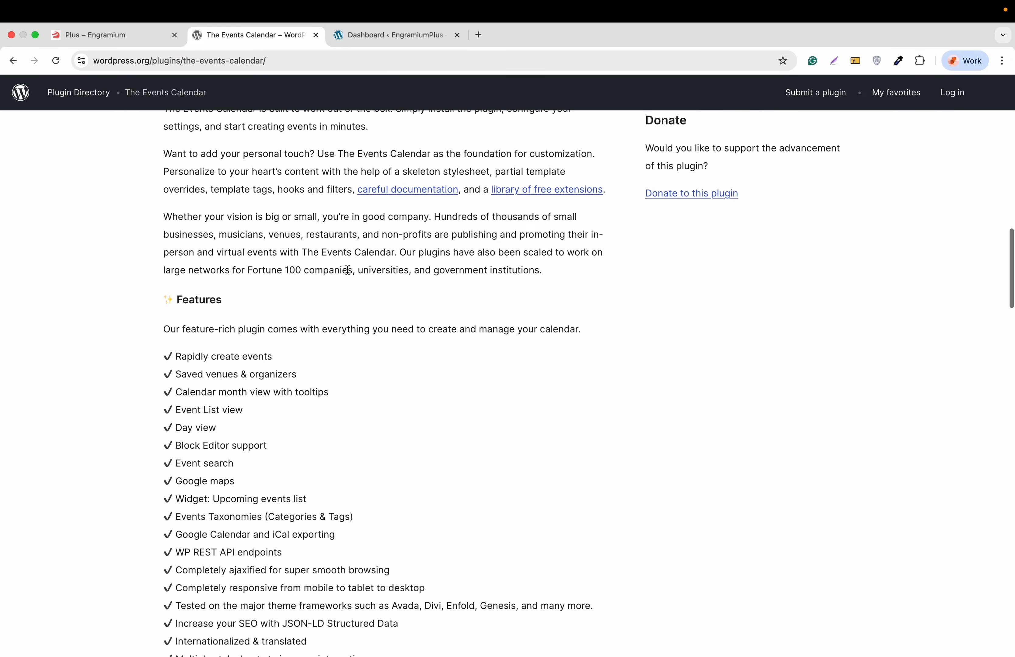
scroll(348, 270, up, 15)
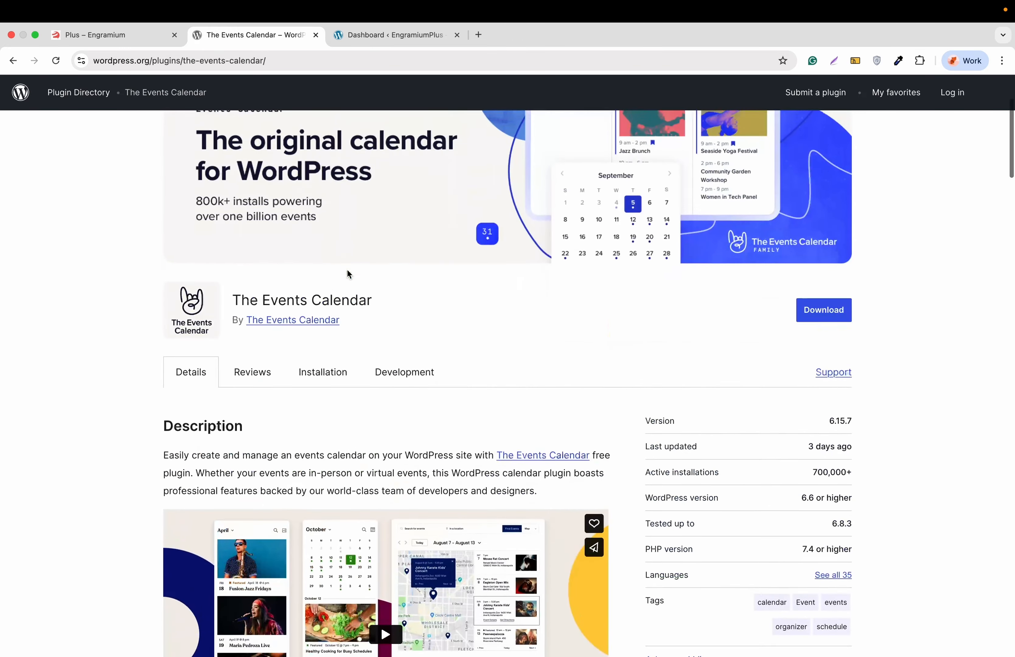
scroll(347, 270, up, 5)
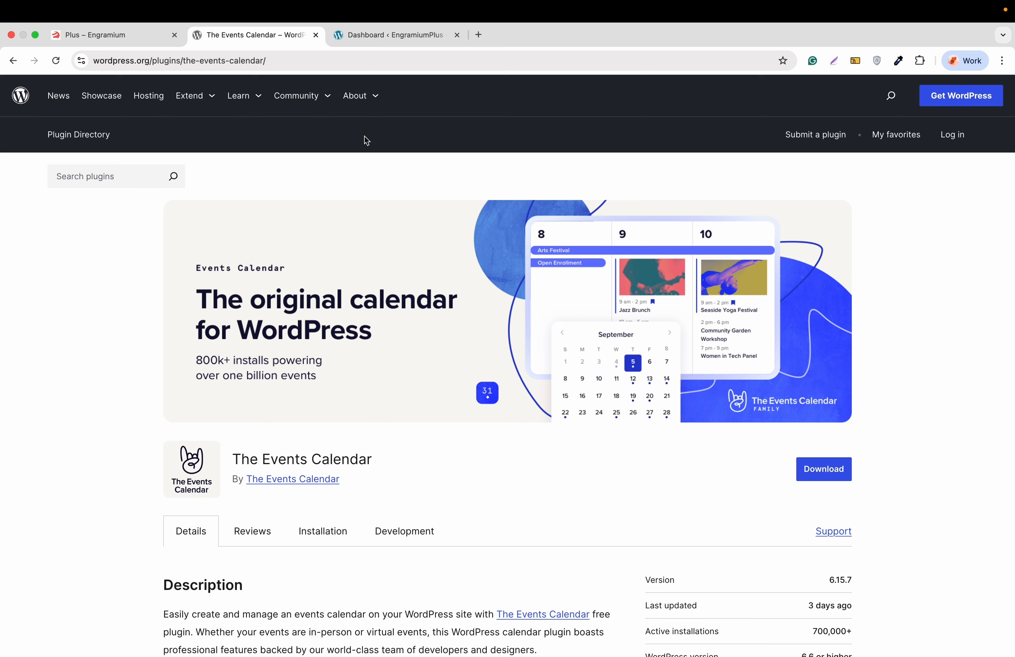
Step: Go from the EngramiumPlus dashboard to Plugins > Add Plugin and focus the Search Plugins field
click(388, 36)
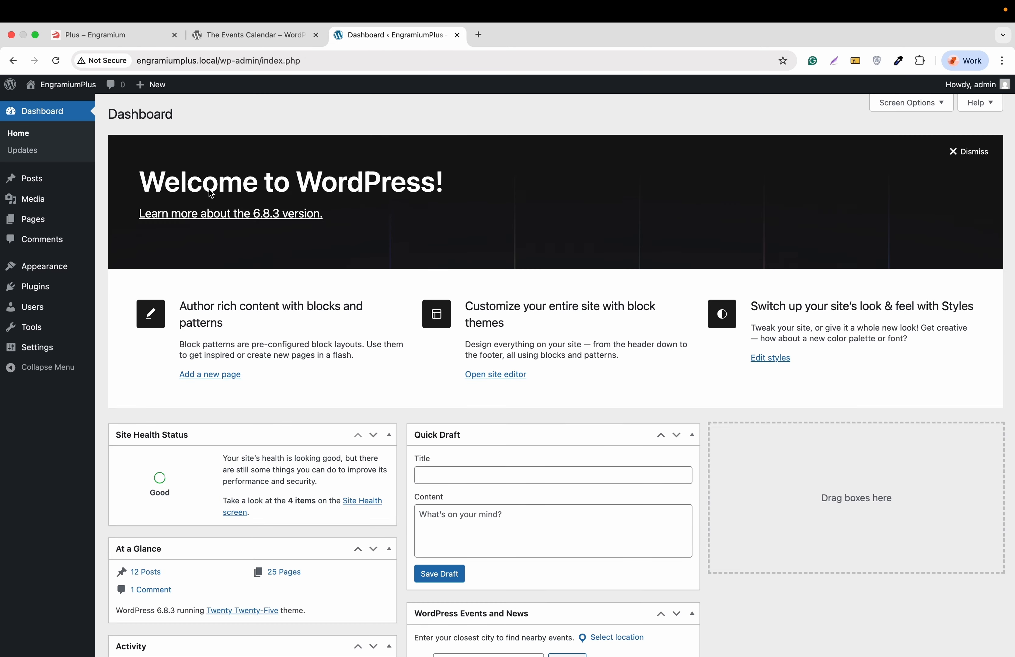
mouse_move(66, 266)
click(119, 268)
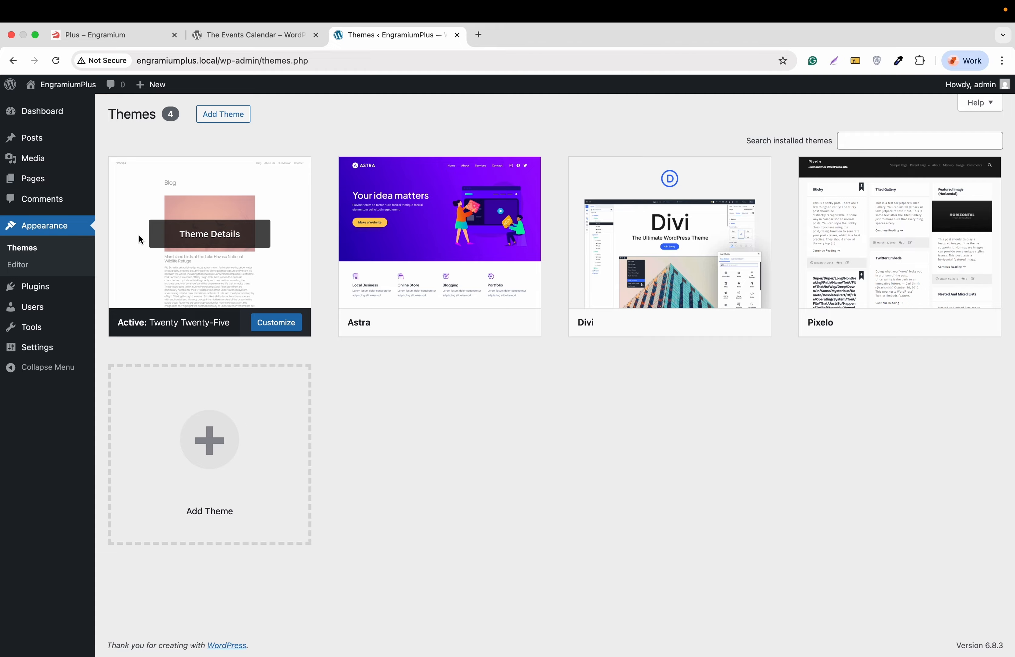
mouse_move(50, 291)
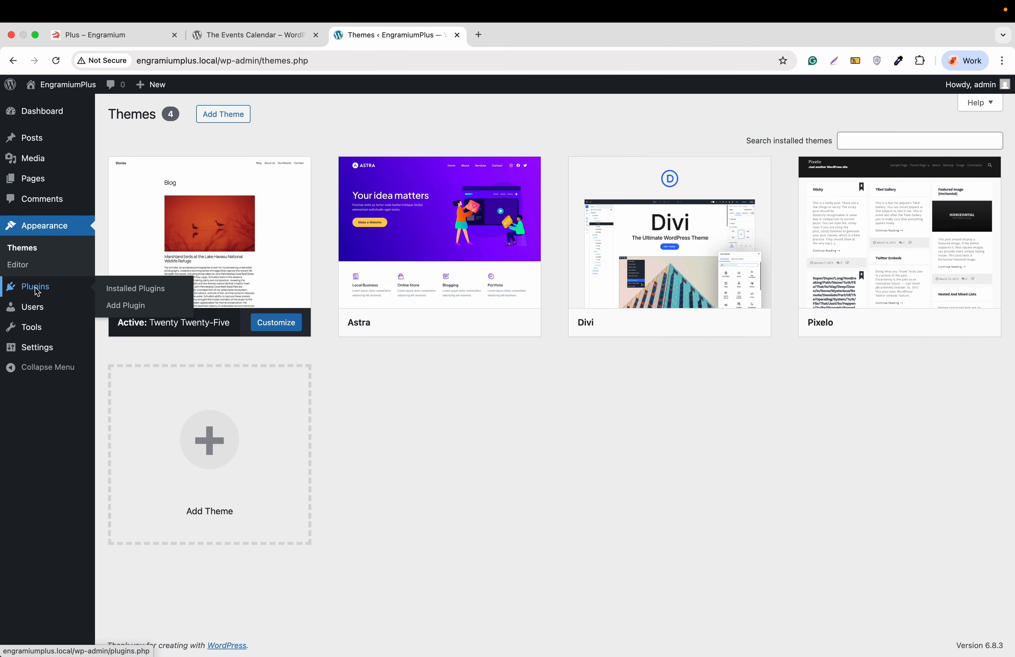
click(122, 309)
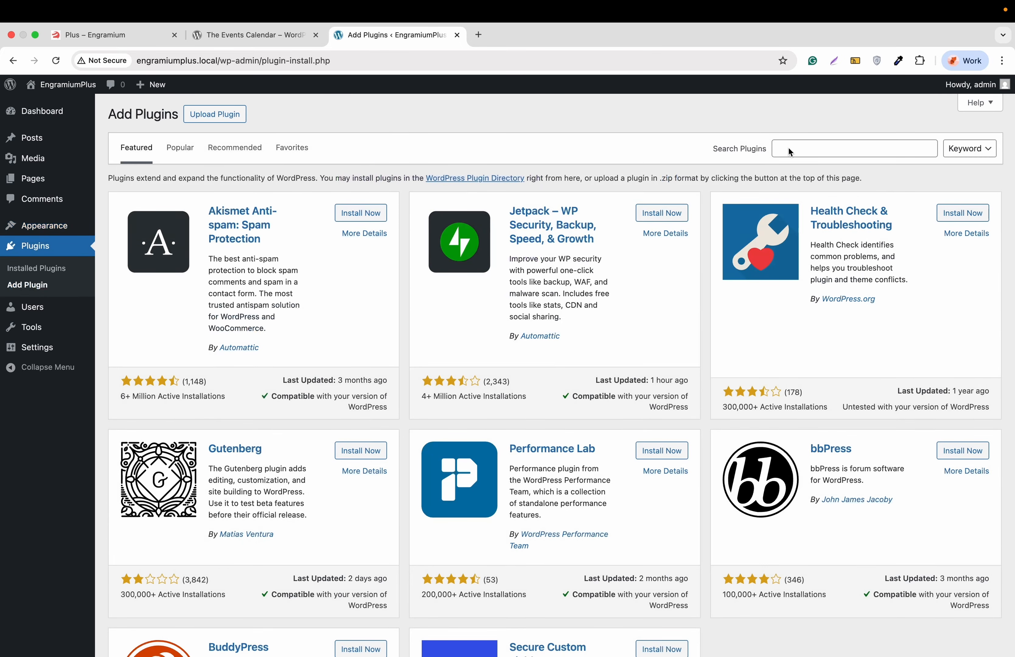
click(789, 150)
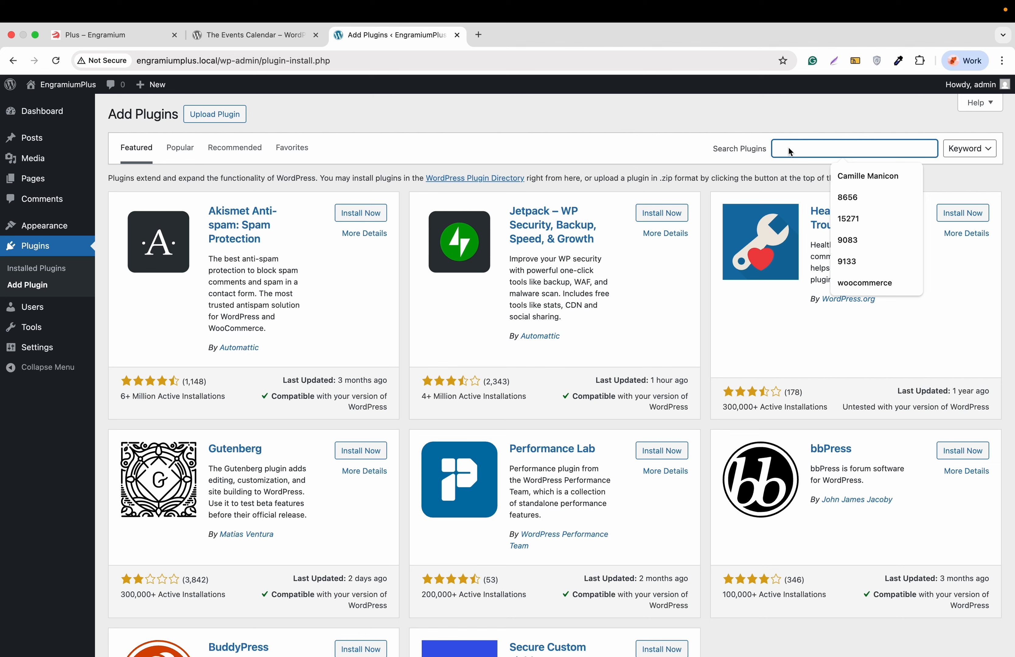
Step: Search 'the event calendar', then install and activate The Events Calendar plugin
text(the e)
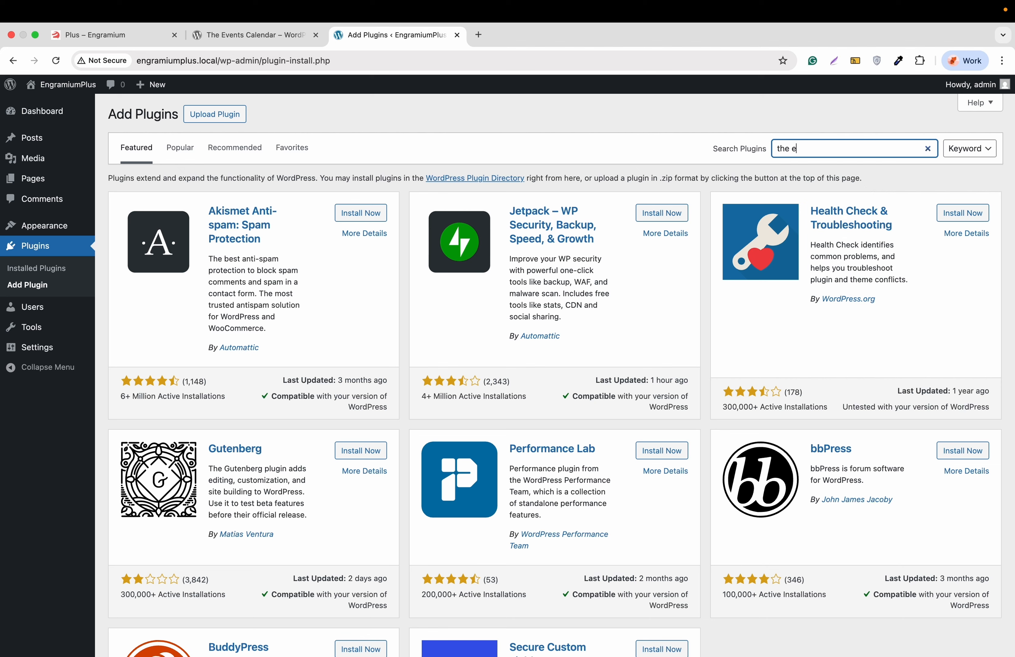
text(vent calendar)
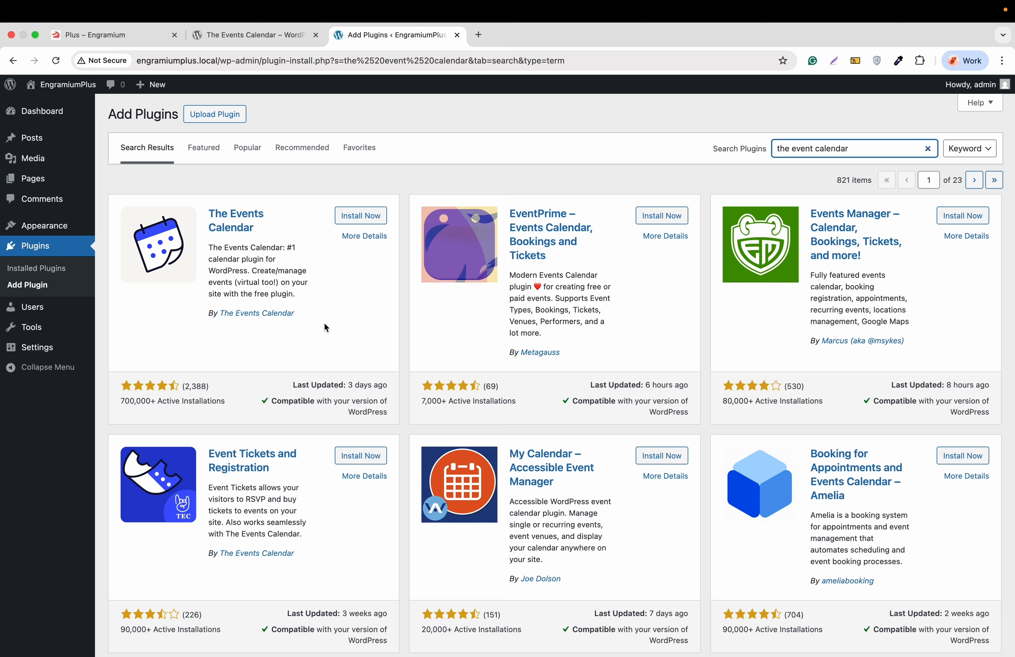
click(364, 216)
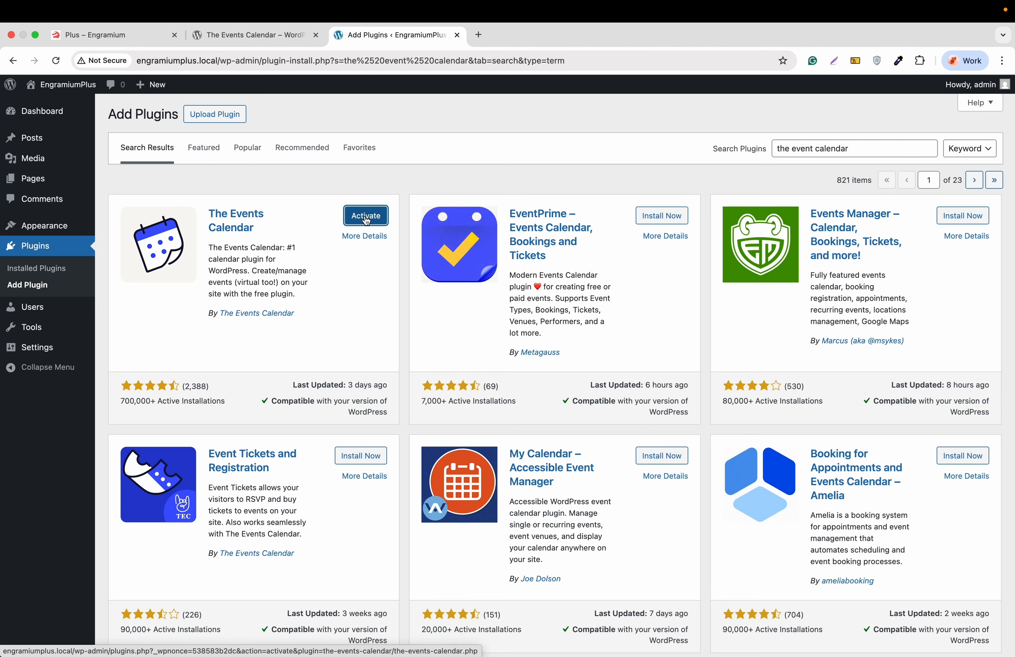
click(366, 216)
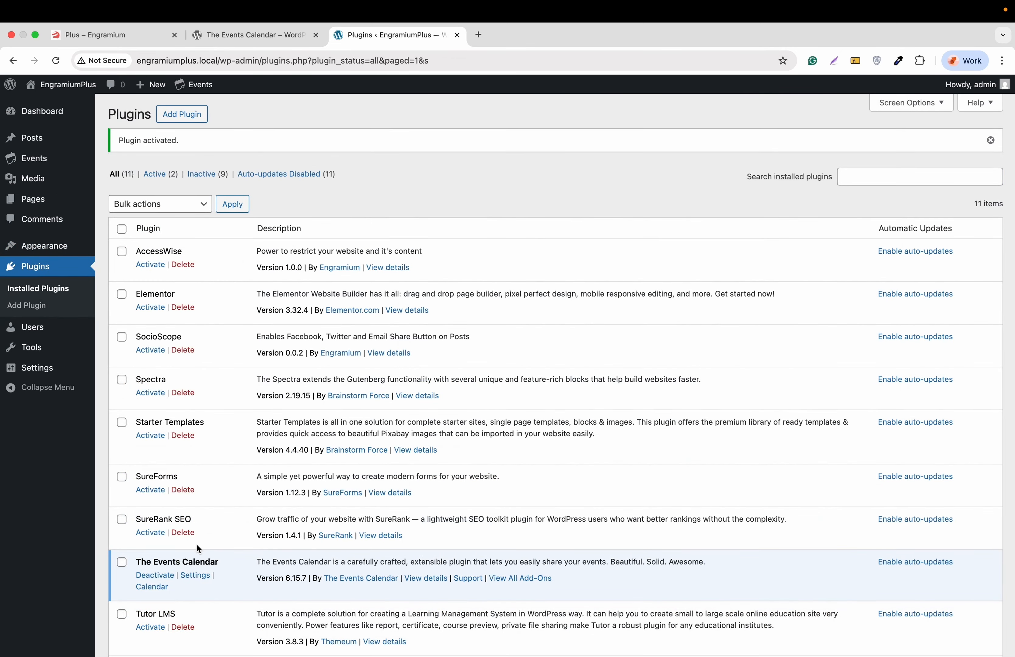
Step: Launch the Events > Setup Guide and start 'Set up my calendar' at the Display step
mouse_move(46, 160)
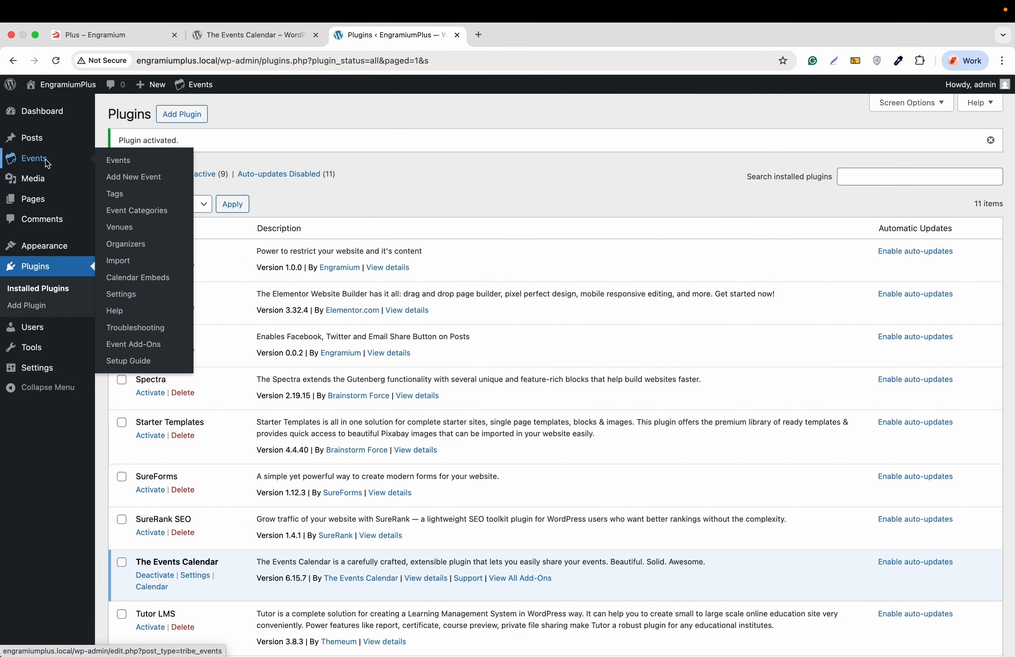
click(48, 160)
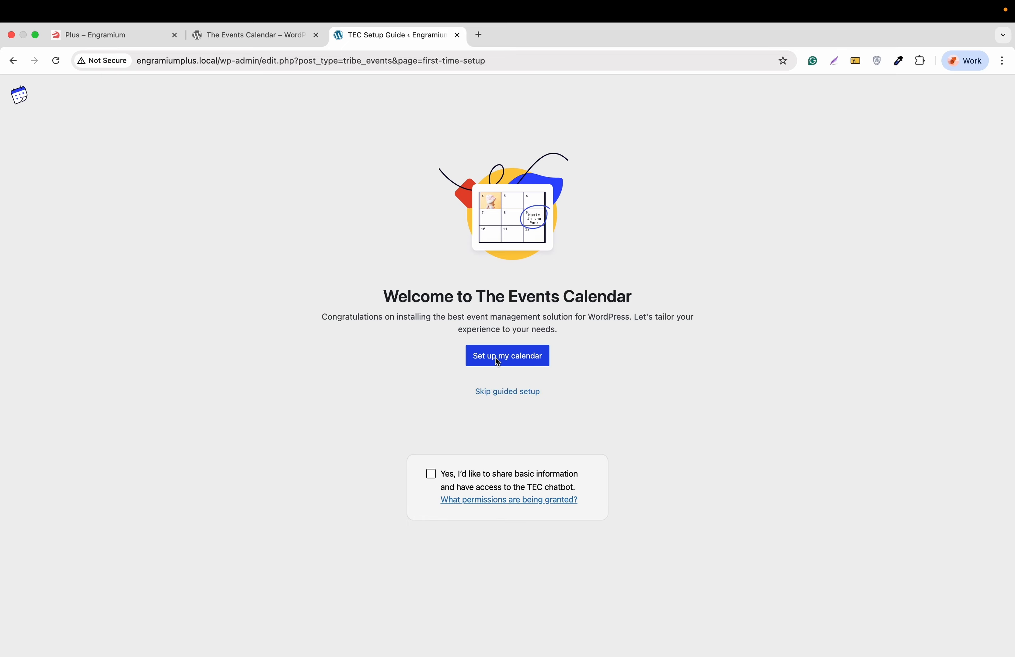
click(516, 359)
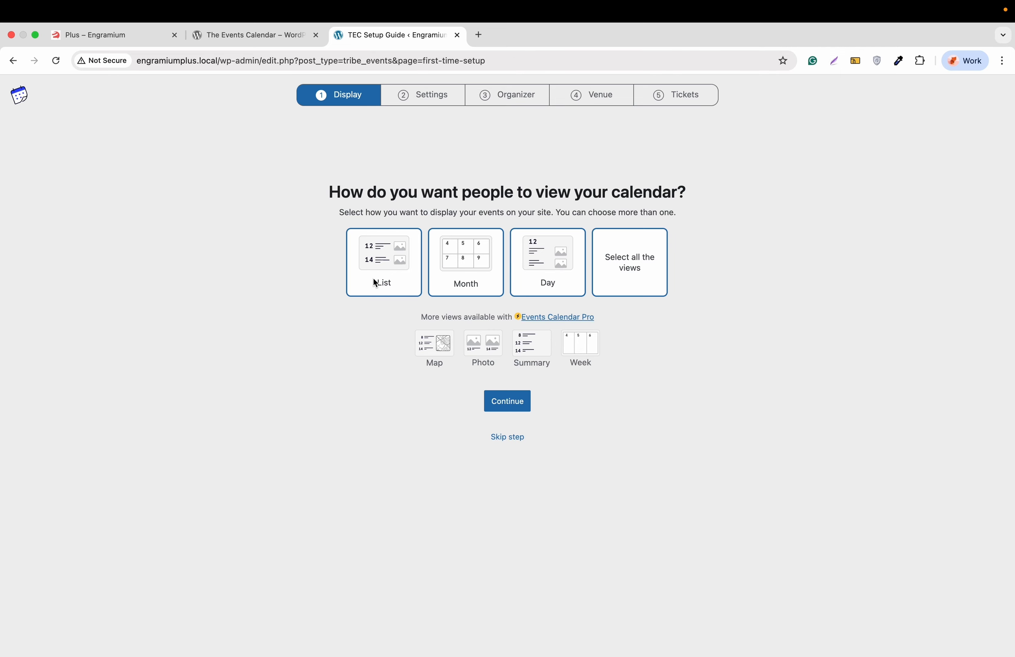
Step: Keep List, Month and Day views all selected and continue to Event Settings
click(394, 268)
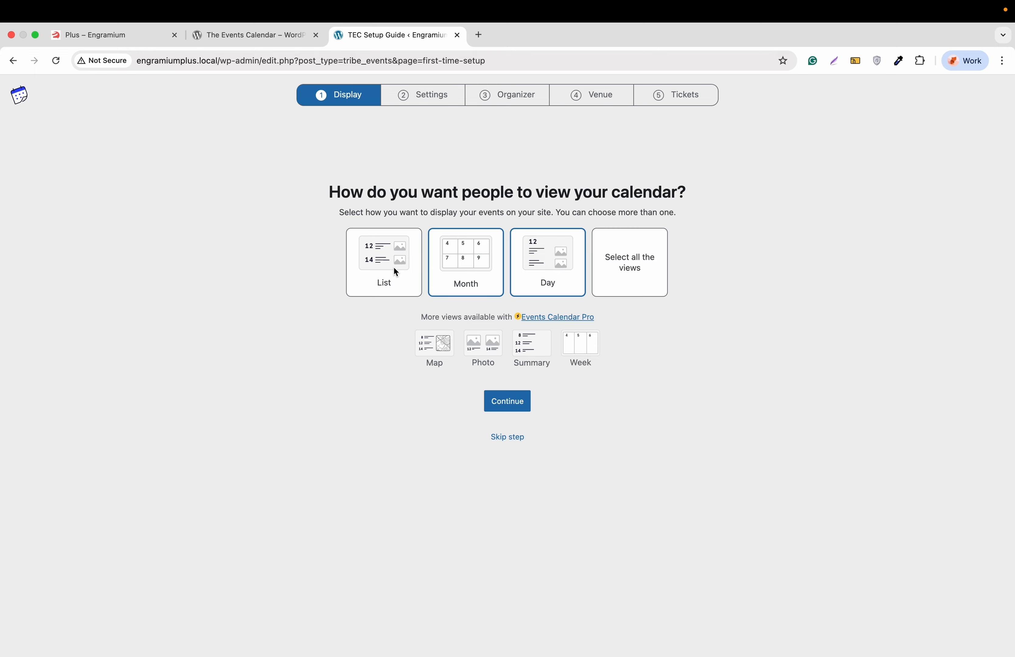
click(383, 274)
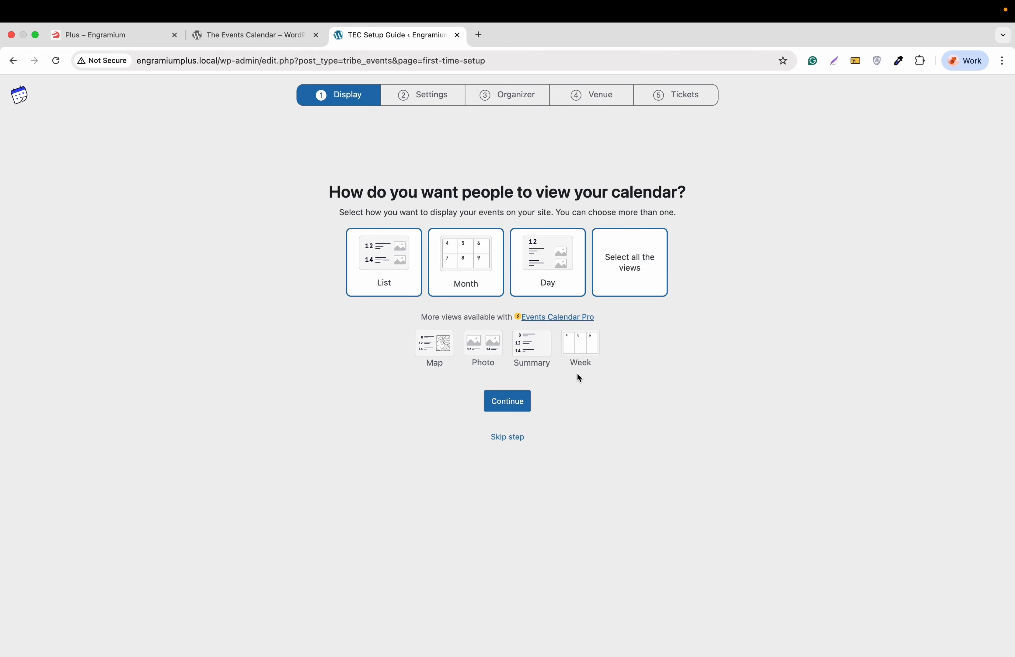
click(508, 403)
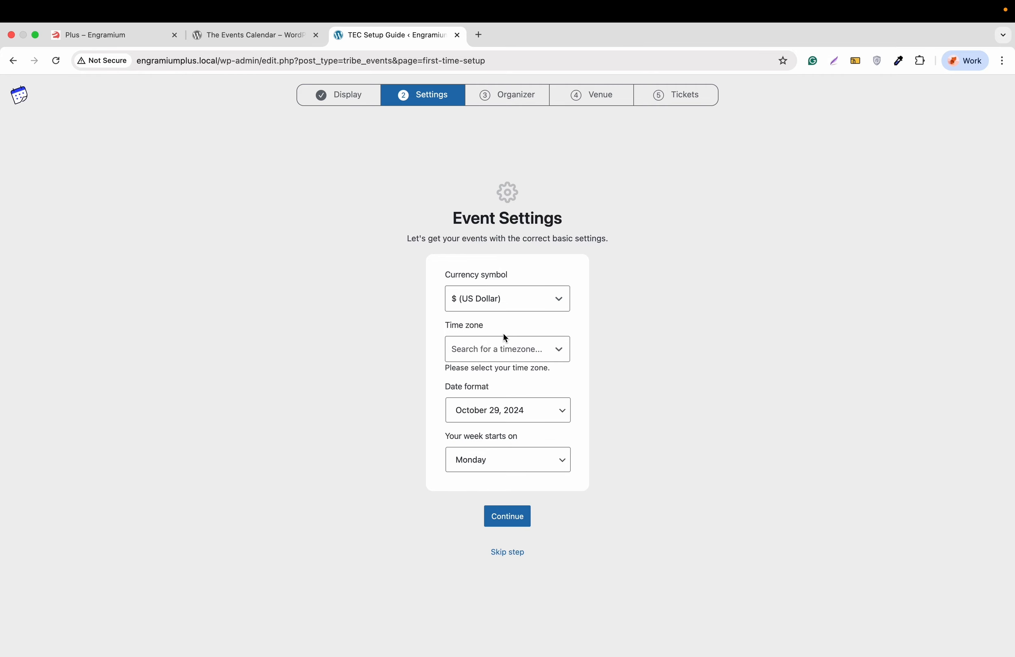
Step: Set the events time zone to Chicago and continue to the Organizer step
click(498, 354)
text(chi)
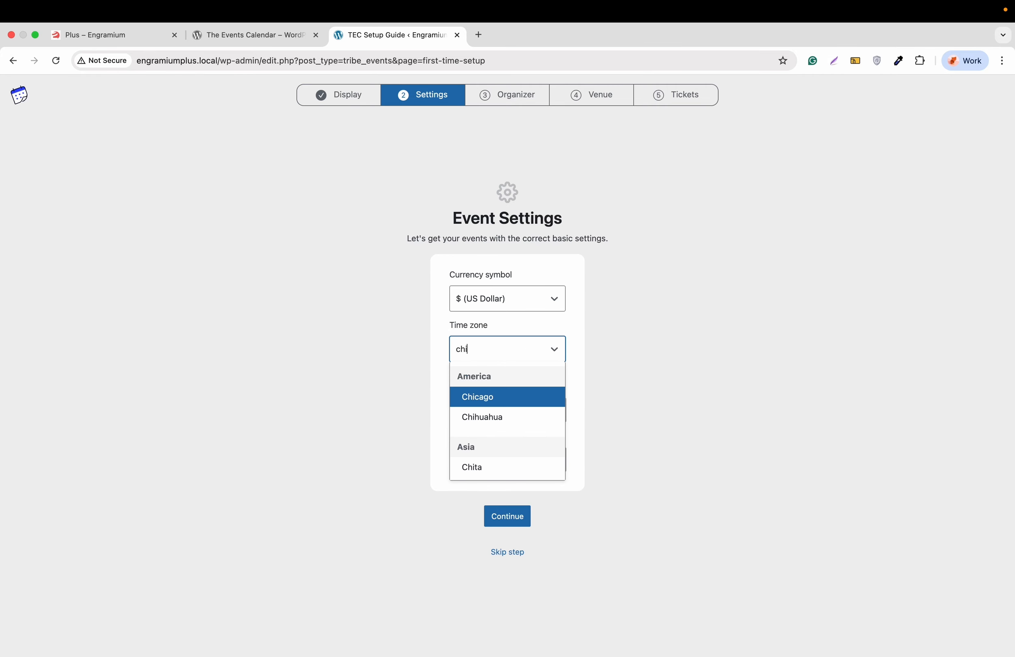
click(510, 403)
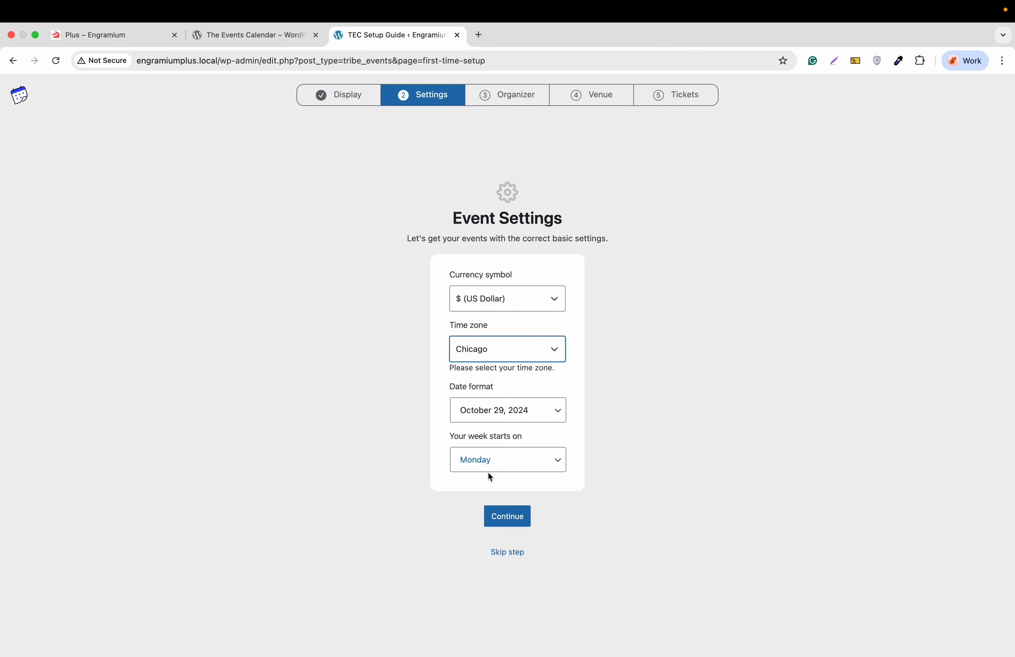
click(514, 517)
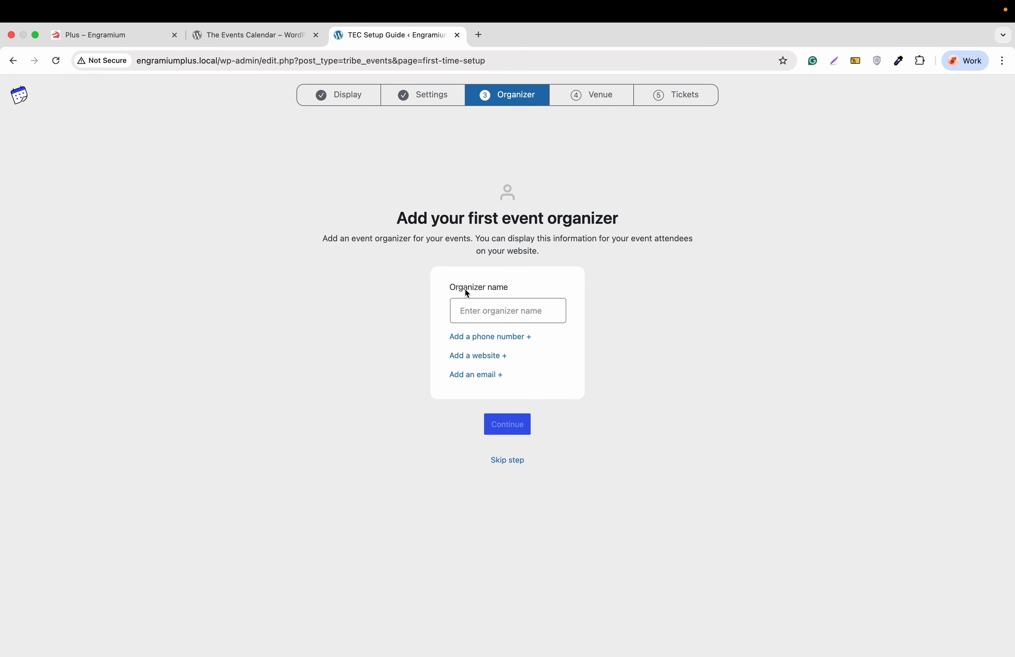
Step: Enter EPlus as organizer name, add the organizer's phone number, and add a website field
click(477, 314)
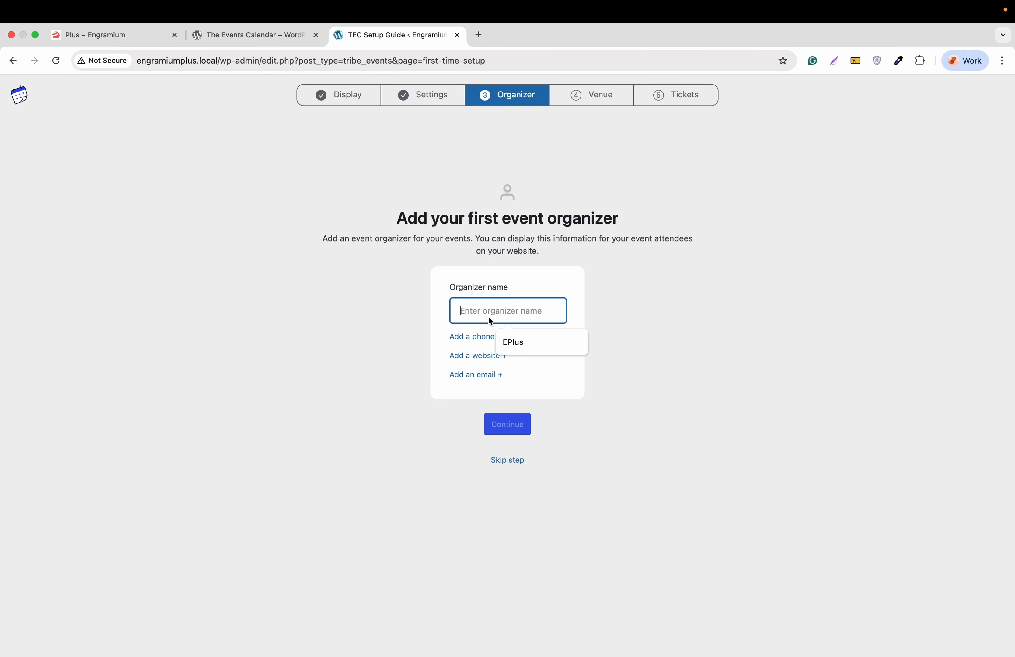
click(518, 342)
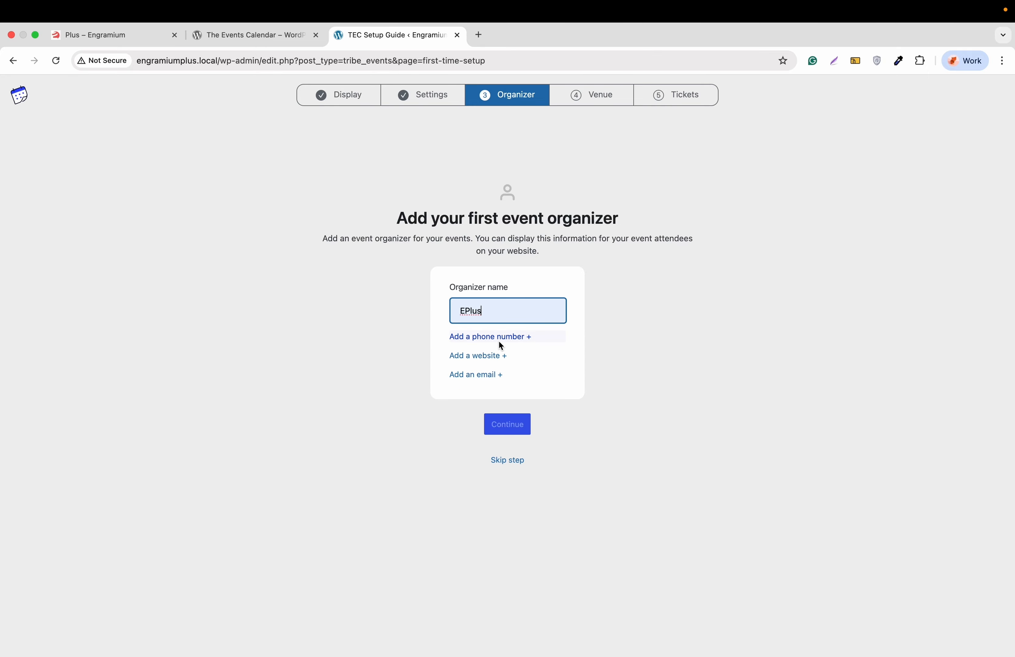
click(488, 343)
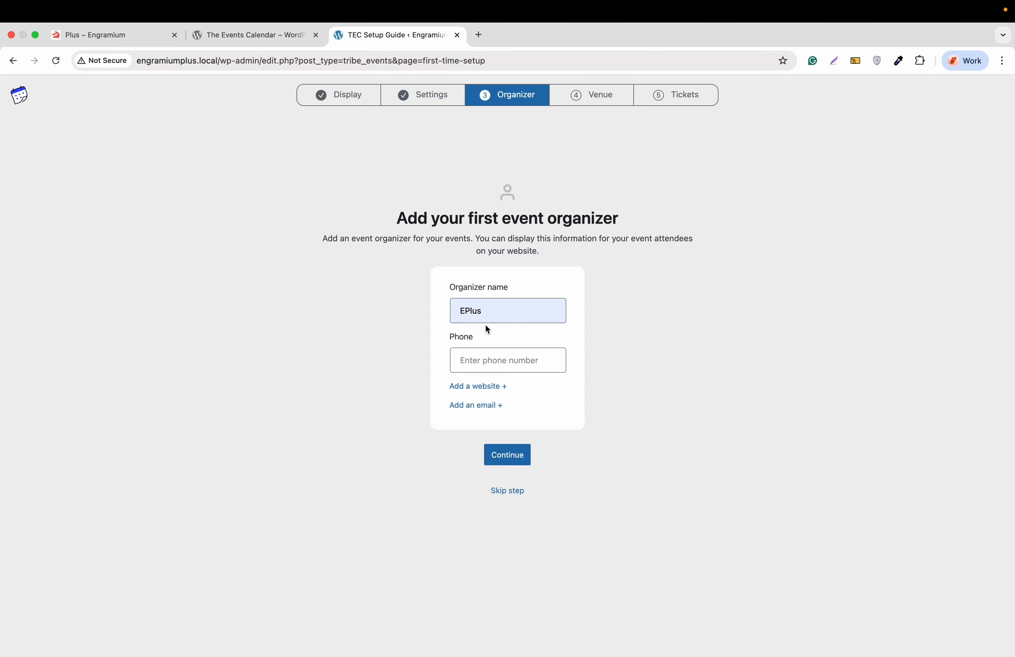
click(480, 359)
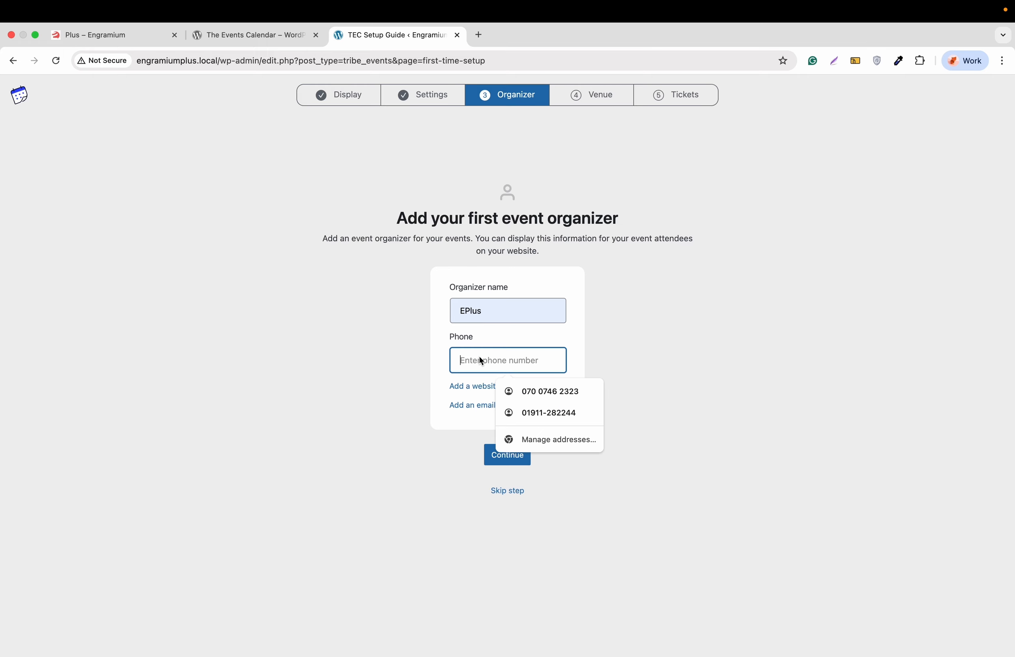
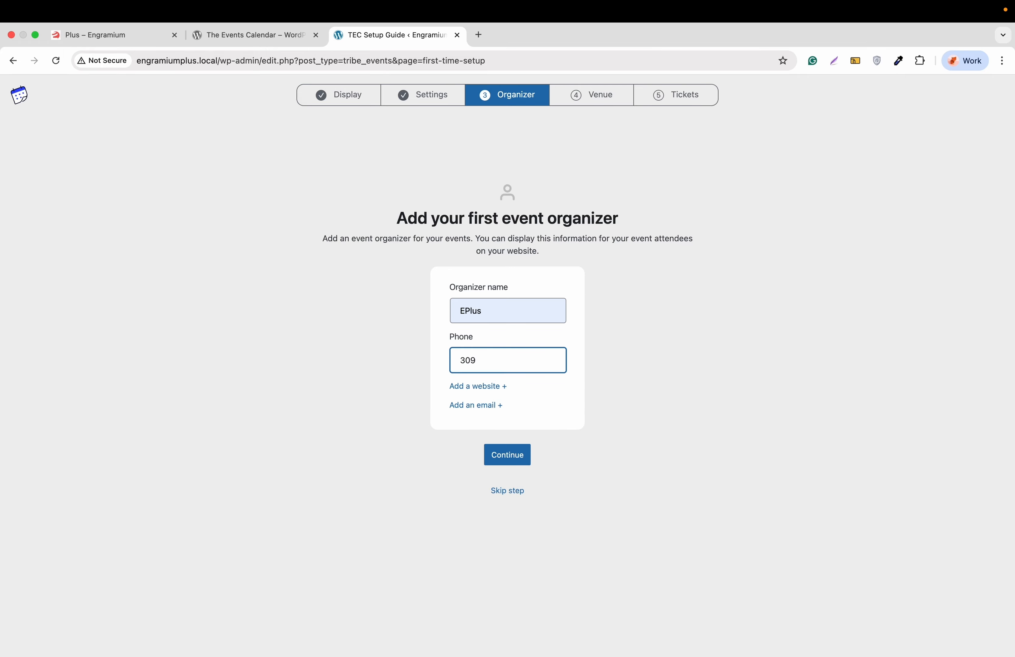
click(481, 388)
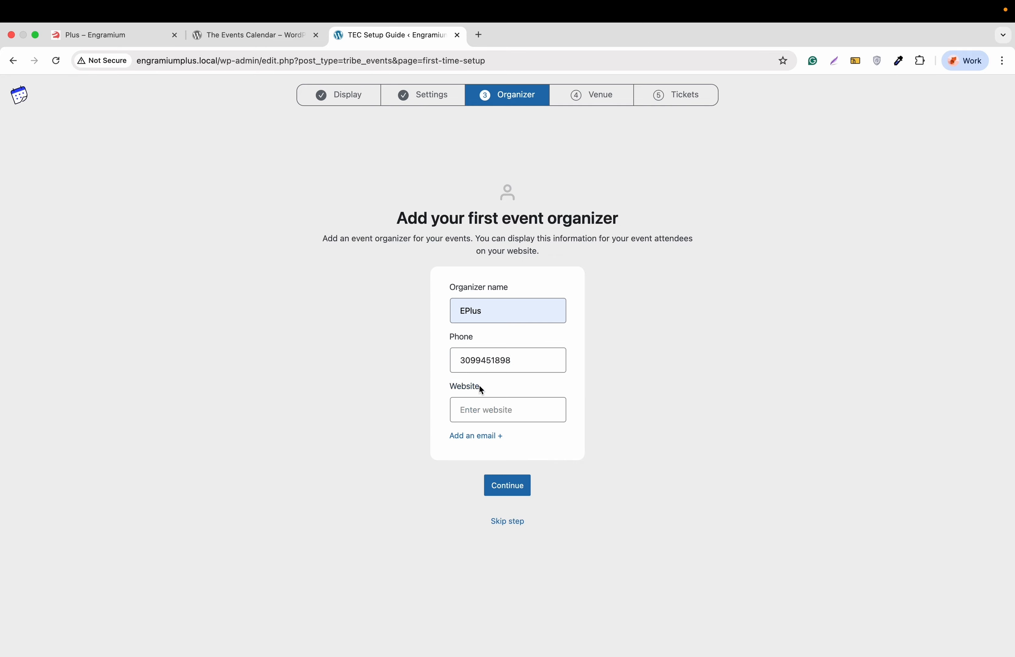
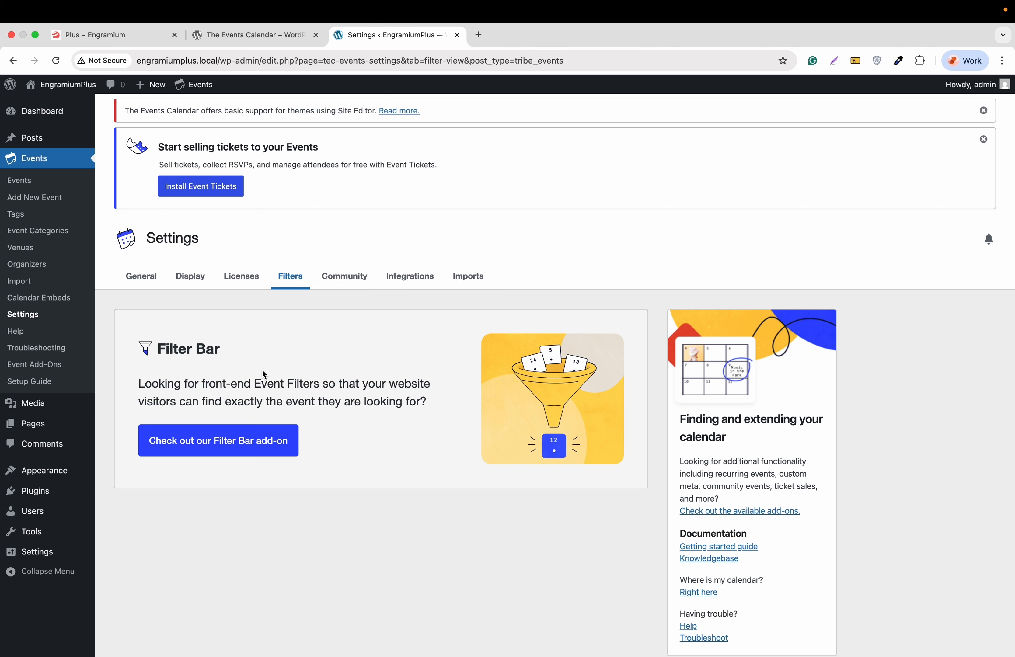
Step: Browse the Community and Integrations settings tabs, ending on the Imports tab's update authority and CSV options
click(346, 285)
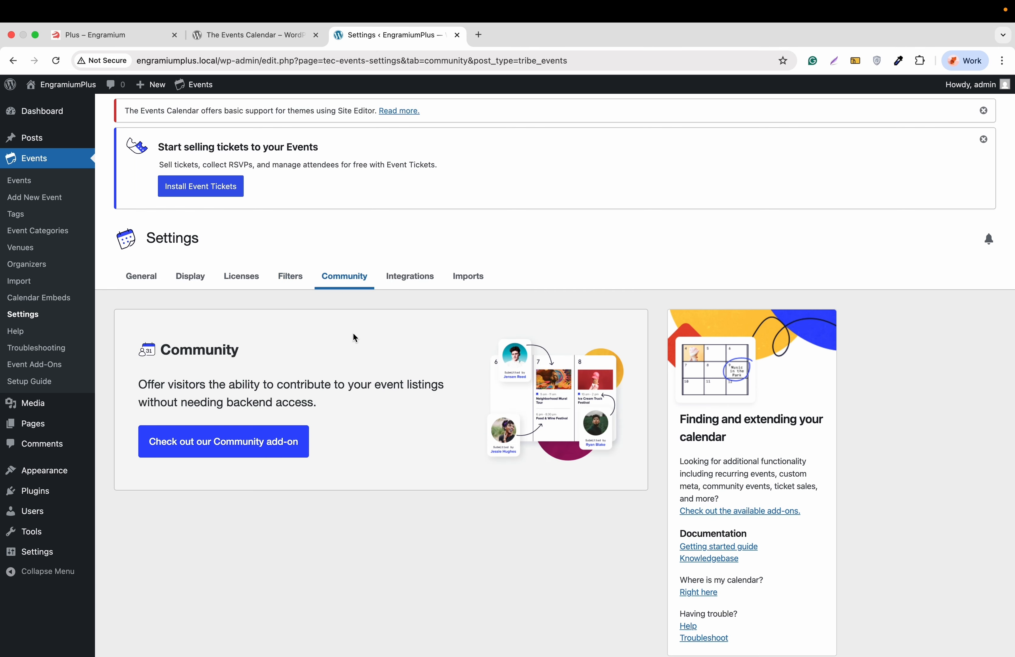
click(413, 285)
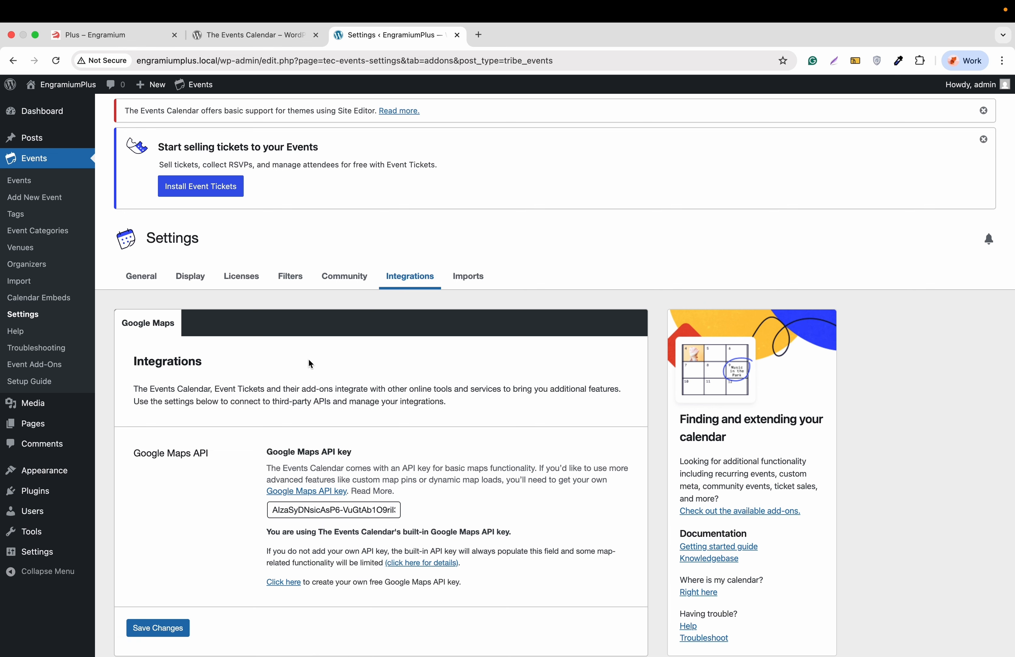
scroll(299, 360, down, 2)
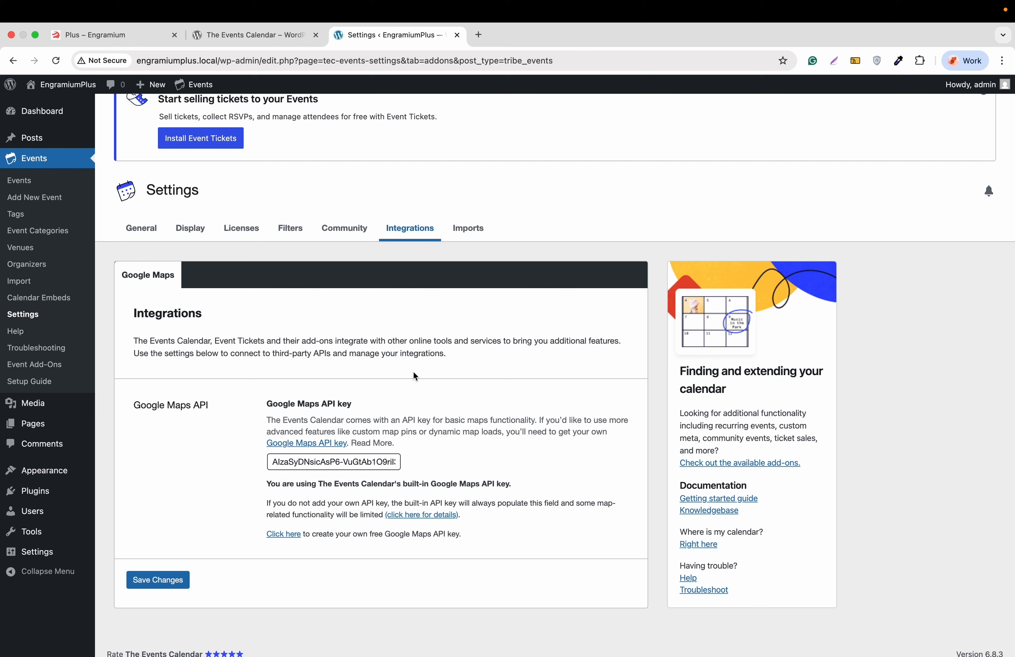
click(470, 229)
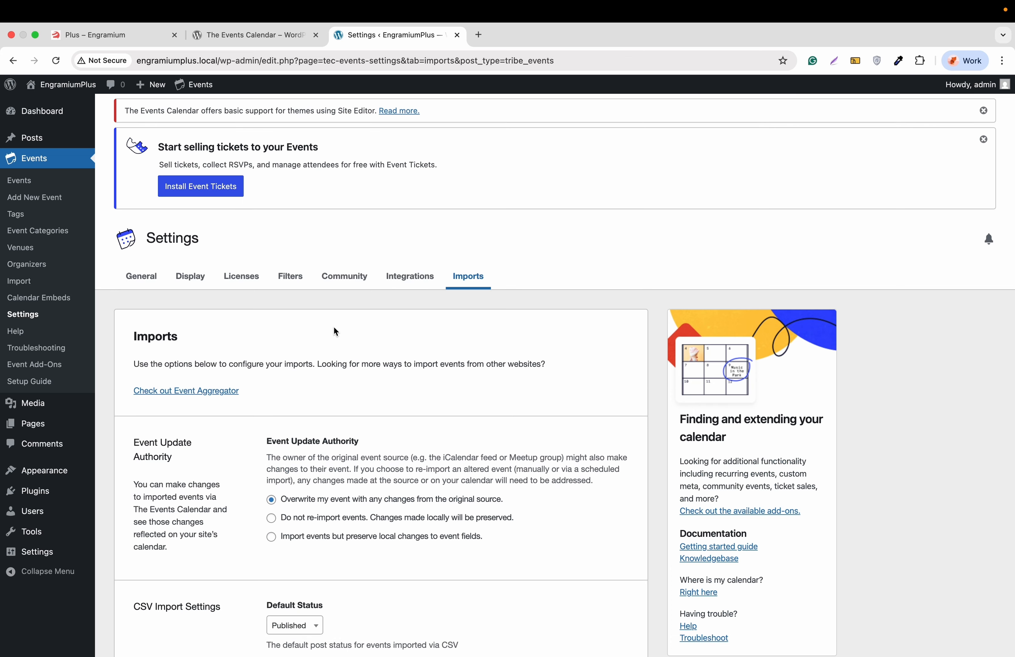
scroll(334, 328, down, 5)
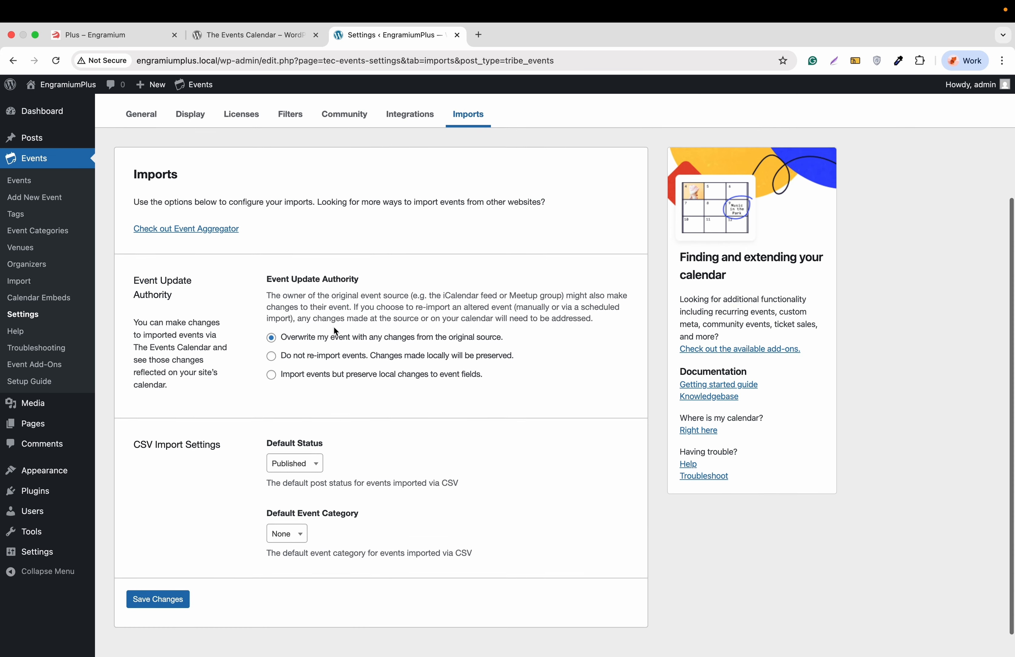
scroll(333, 328, up, 5)
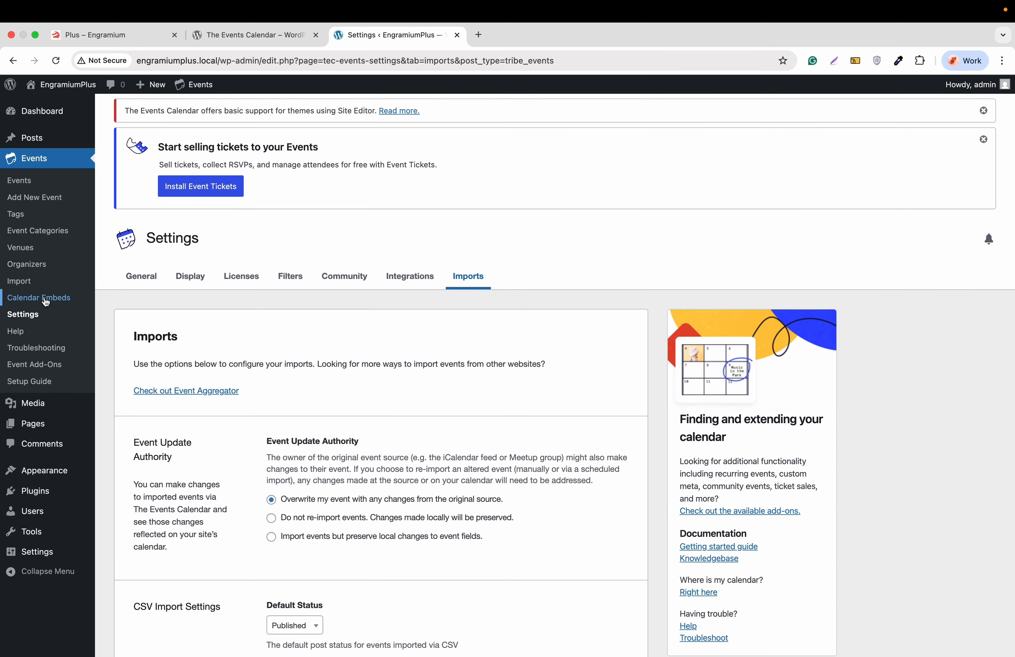
Step: Check the empty Calendar Embeds list and the Import page's origin options, then view the Organizers list
click(46, 300)
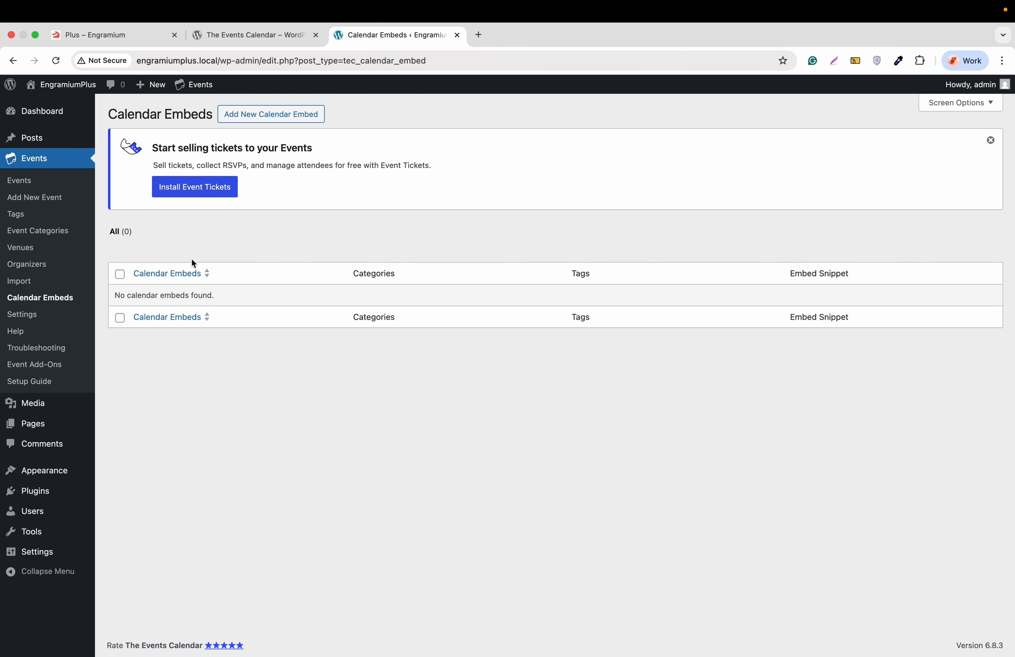
click(17, 283)
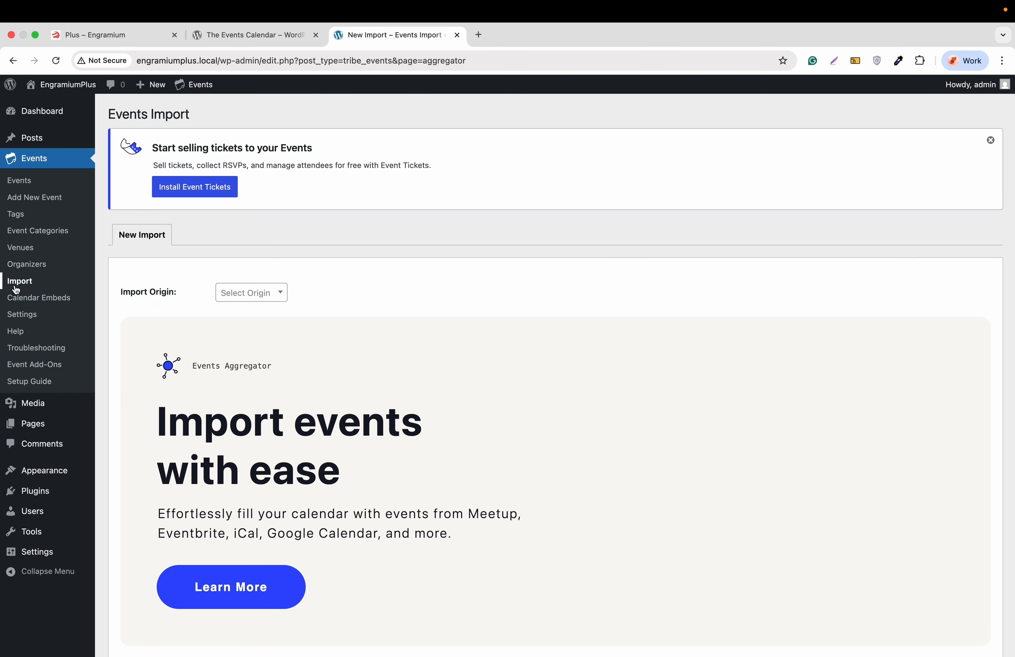
click(239, 293)
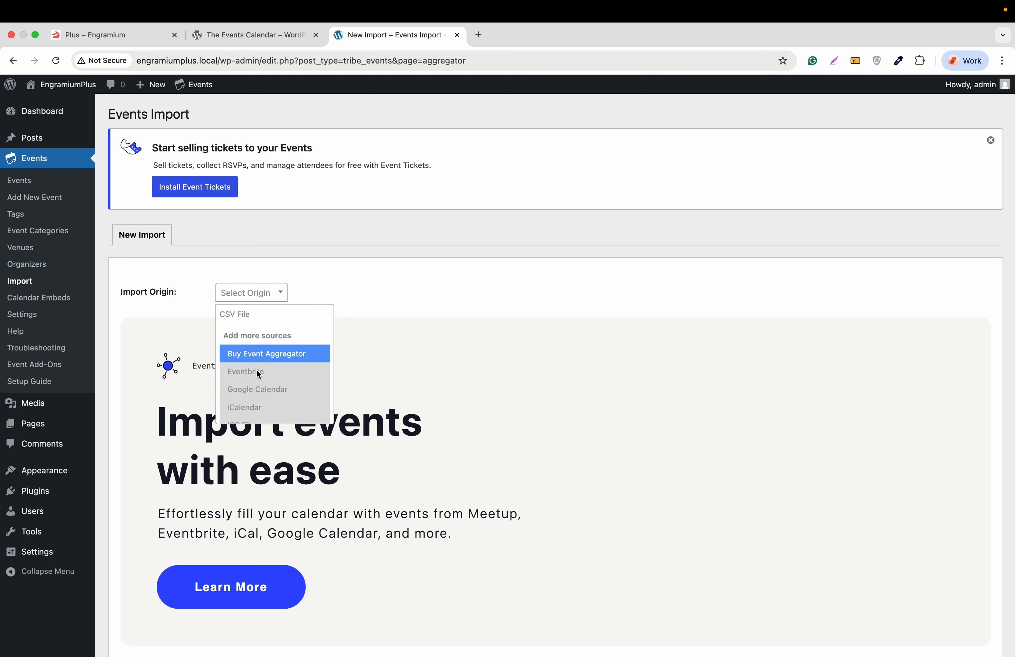
scroll(256, 368, down, 2)
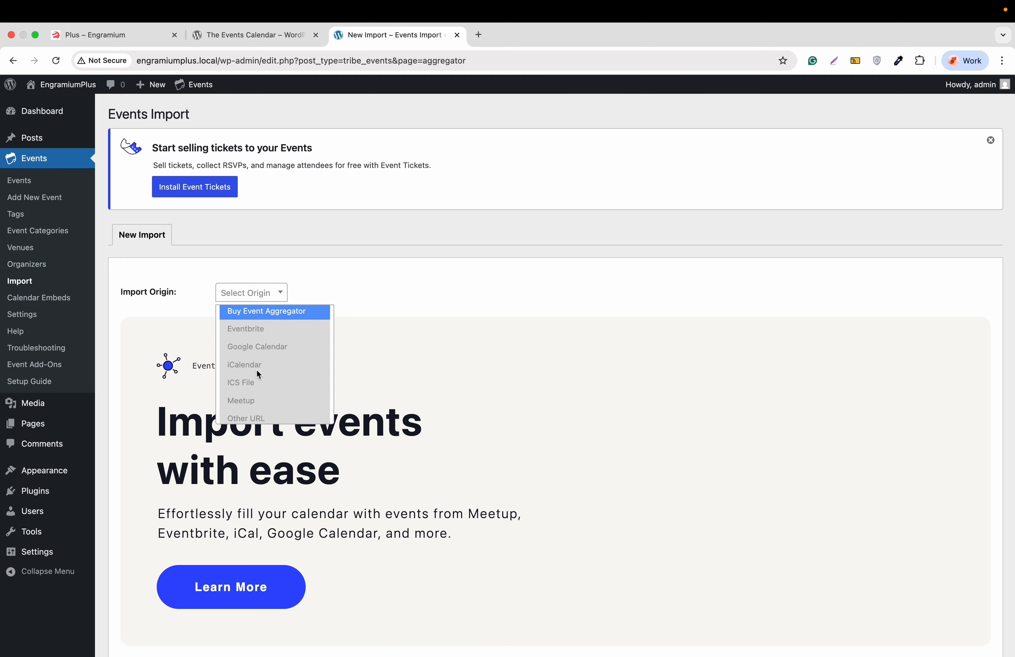
scroll(257, 370, down, 1)
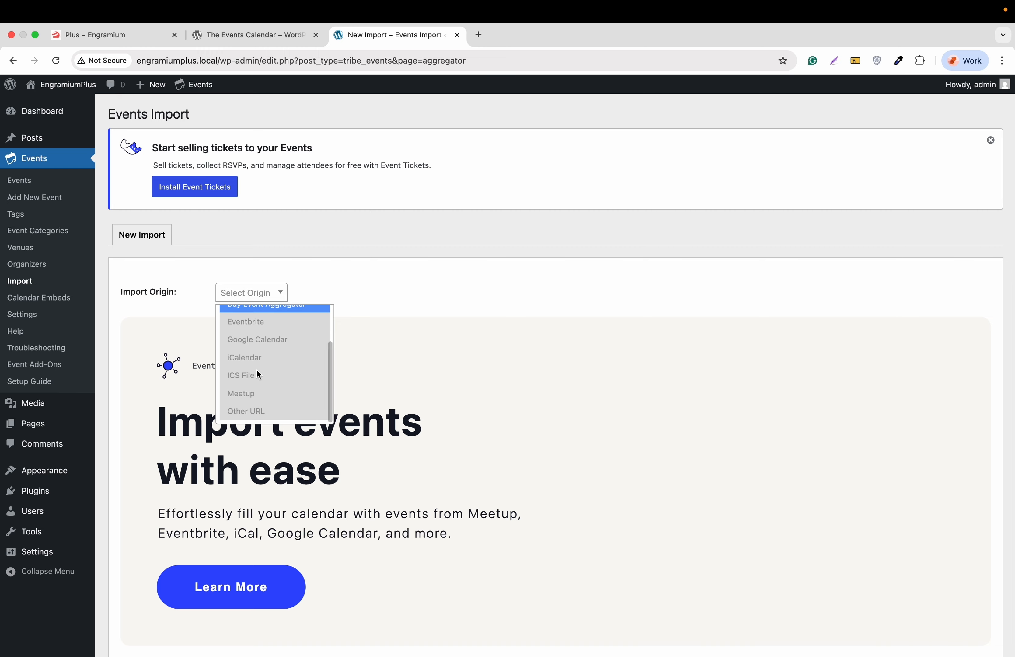
scroll(257, 371, up, 3)
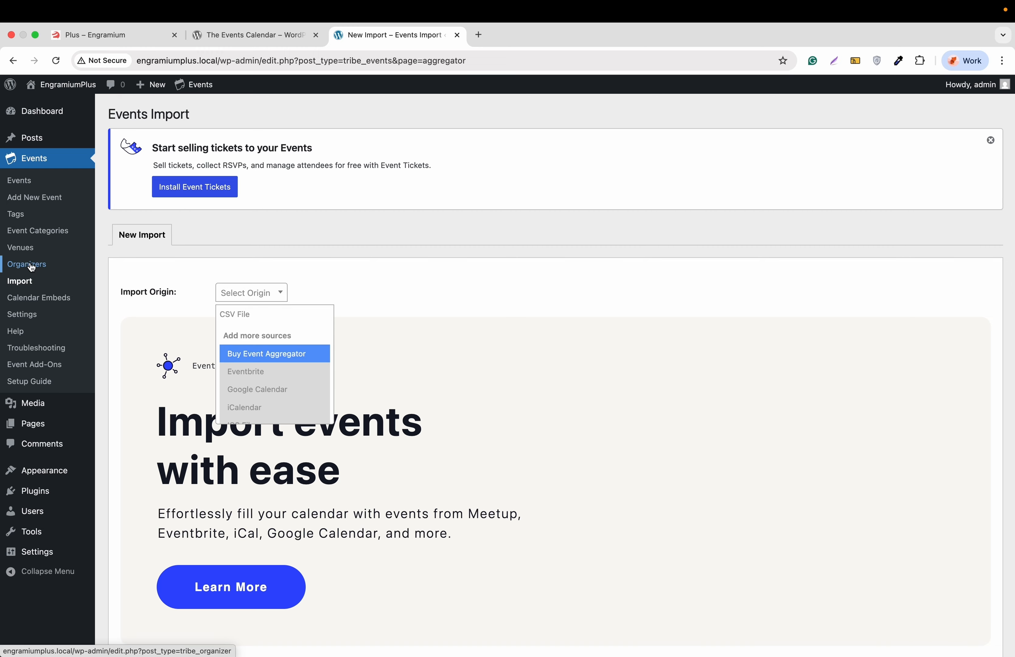
click(31, 266)
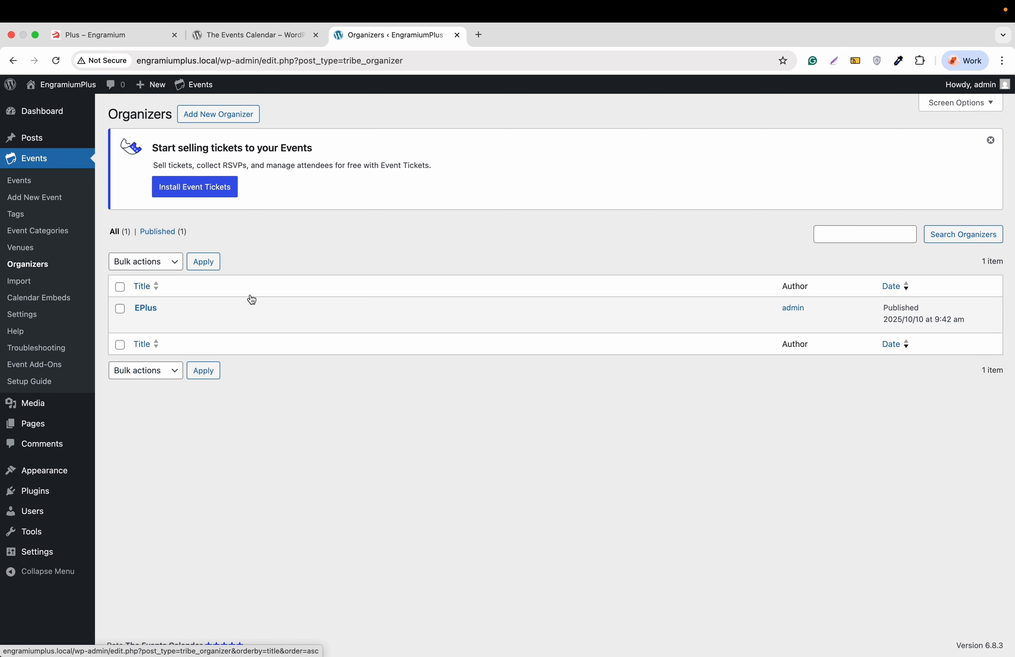
Step: Add a 'music' event category after glancing at the Venues list
click(19, 252)
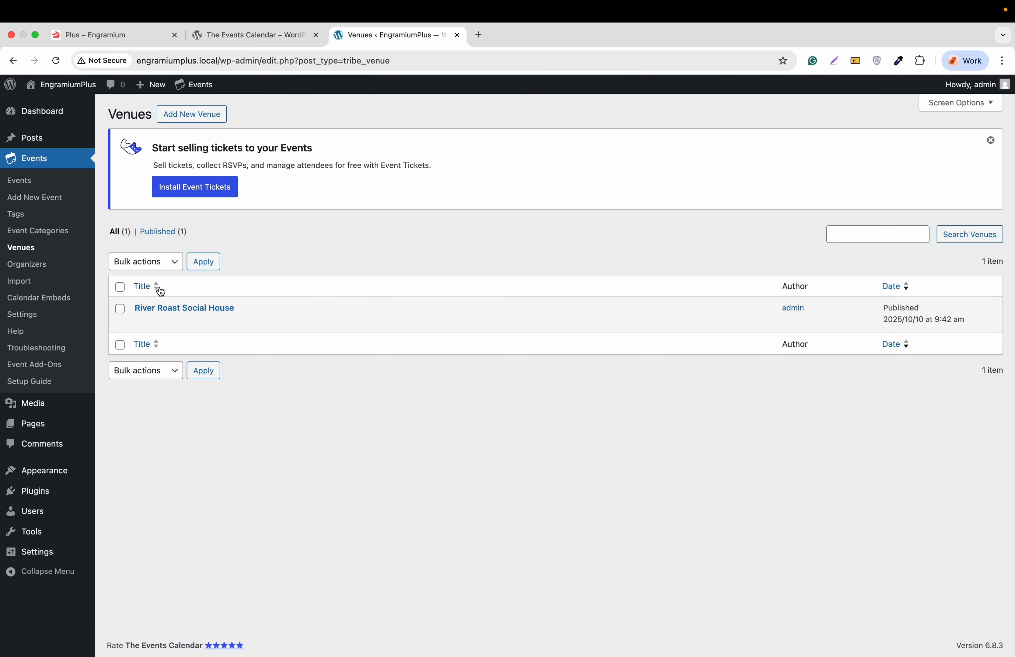
click(36, 234)
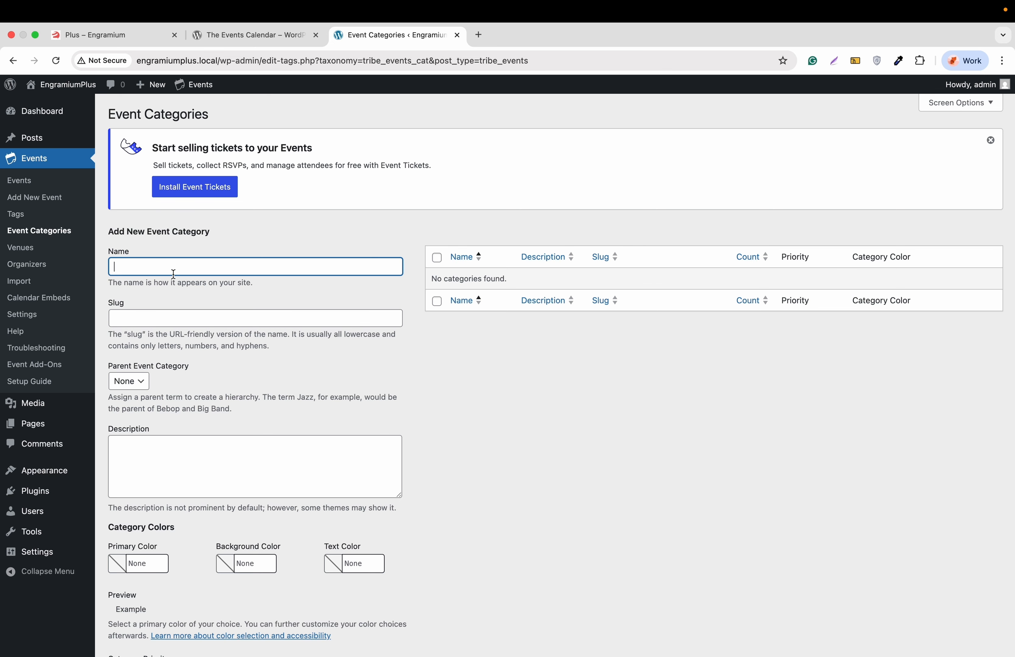
text(music)
key(Return)
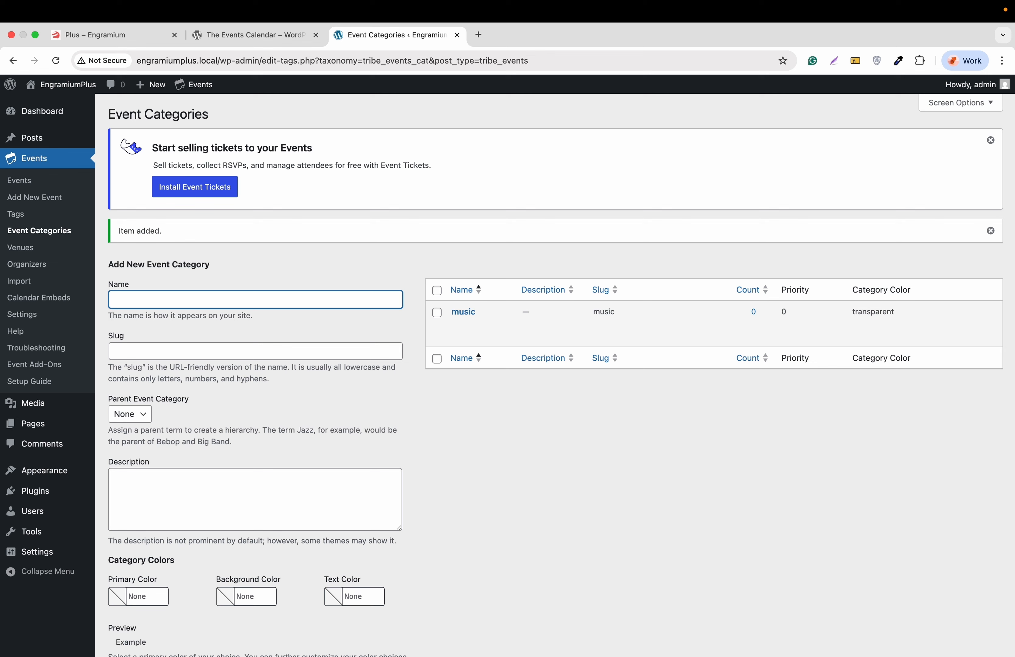
text(we)
key(BackSpace)
key(BackSpace)
Step: Add an 'eventone' event tag
click(17, 214)
text(e)
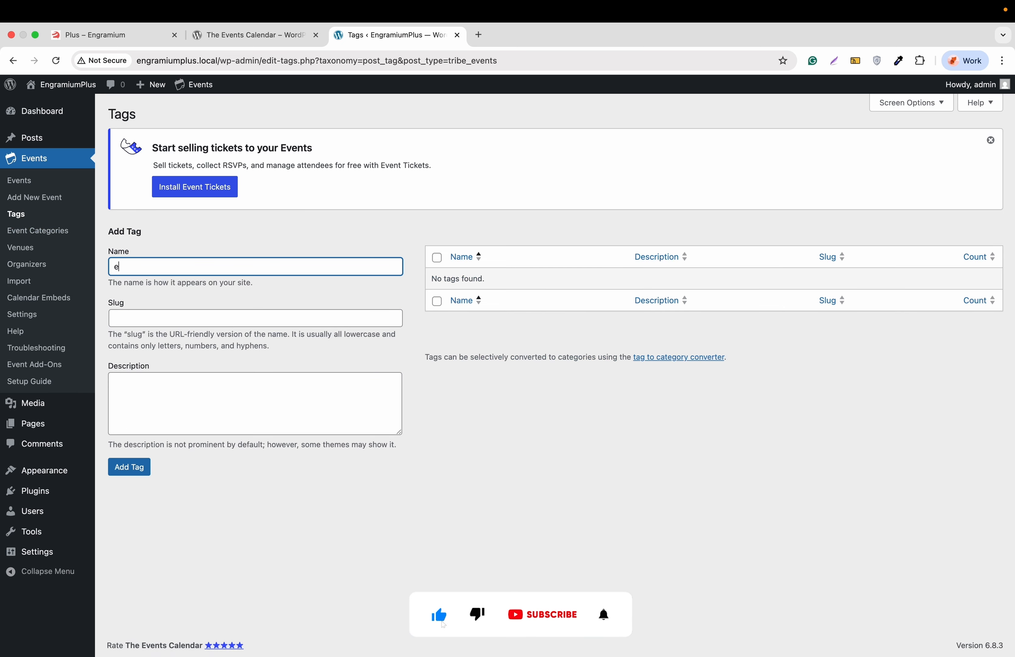
text(ventone)
click(126, 467)
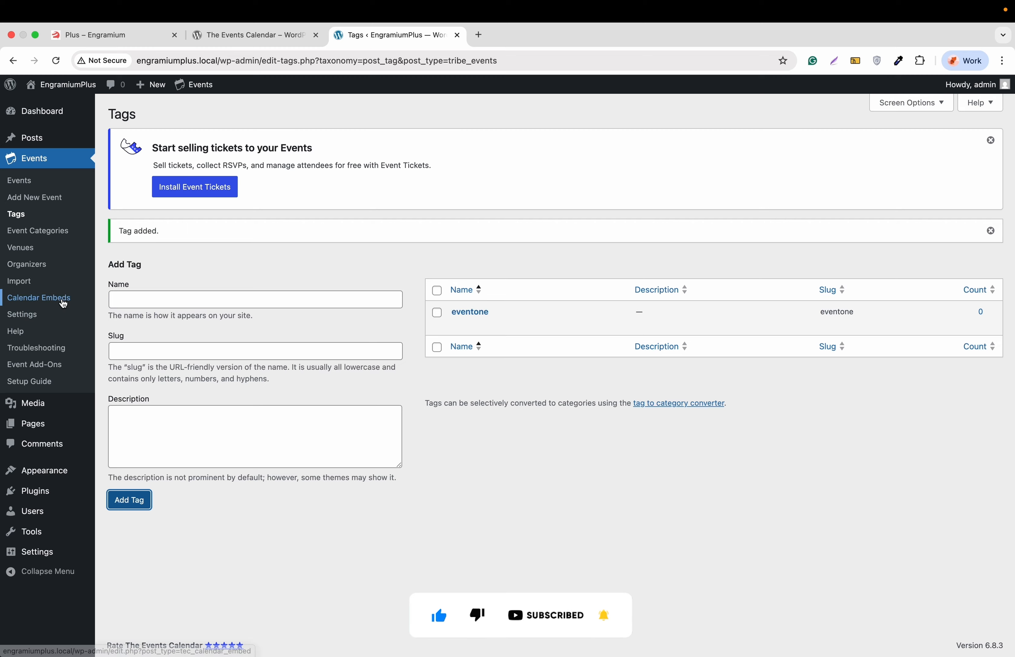
Step: Start a new event titled 'This is our First event' so it auto-saves as a draft
click(36, 200)
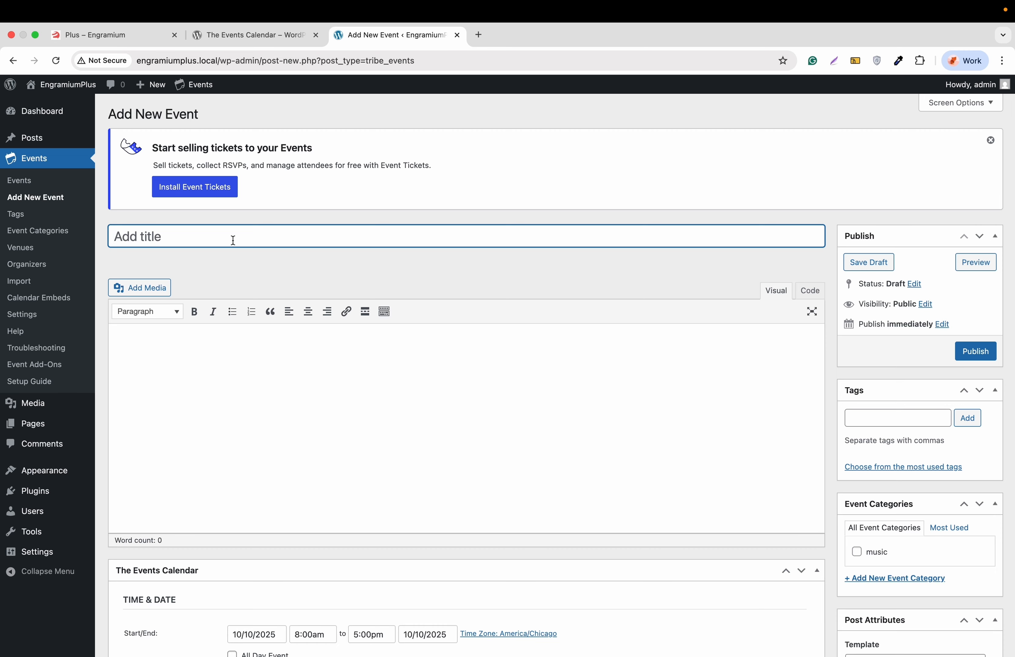
click(26, 182)
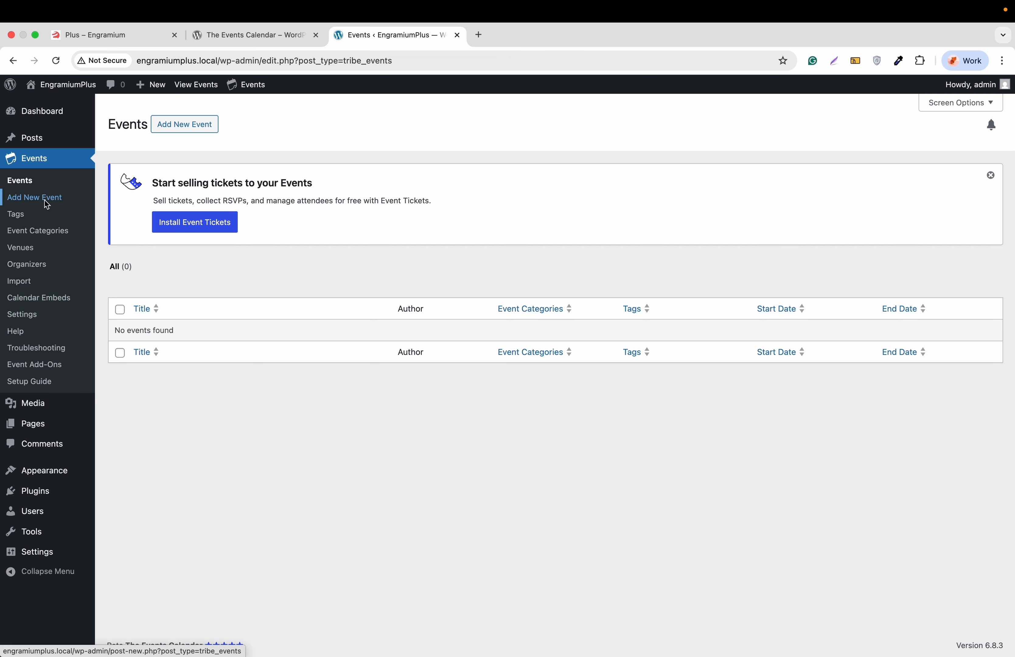
click(191, 126)
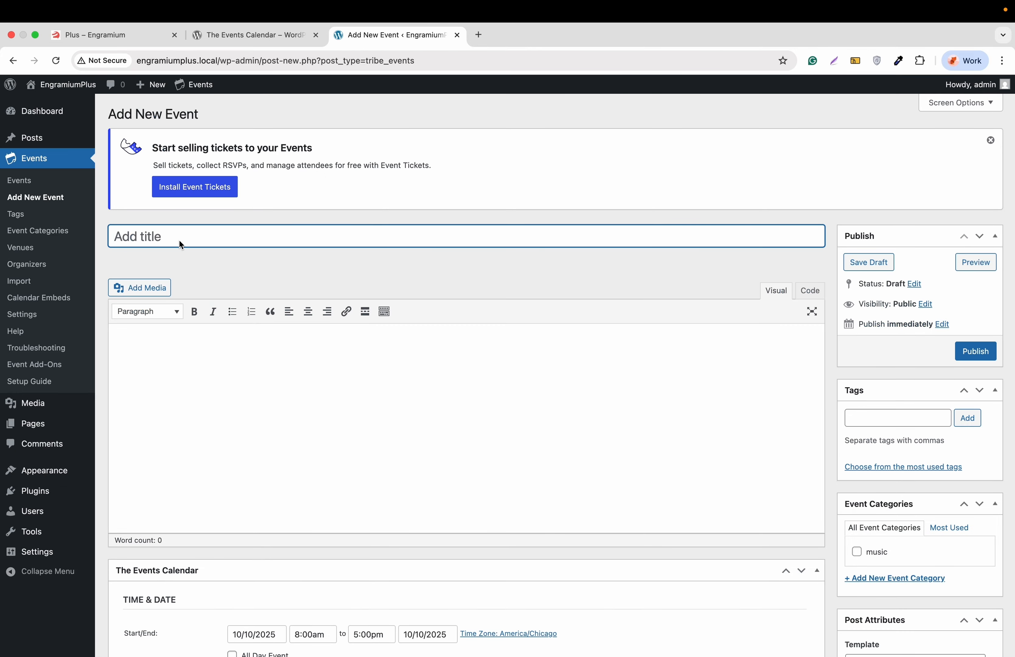
text(This is our First event)
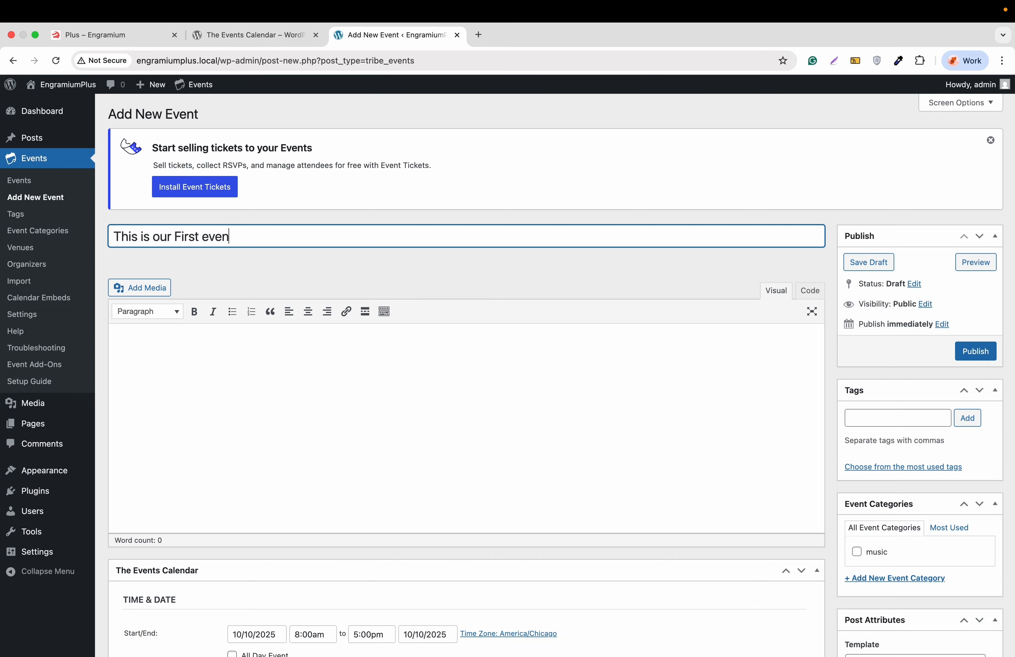
click(172, 370)
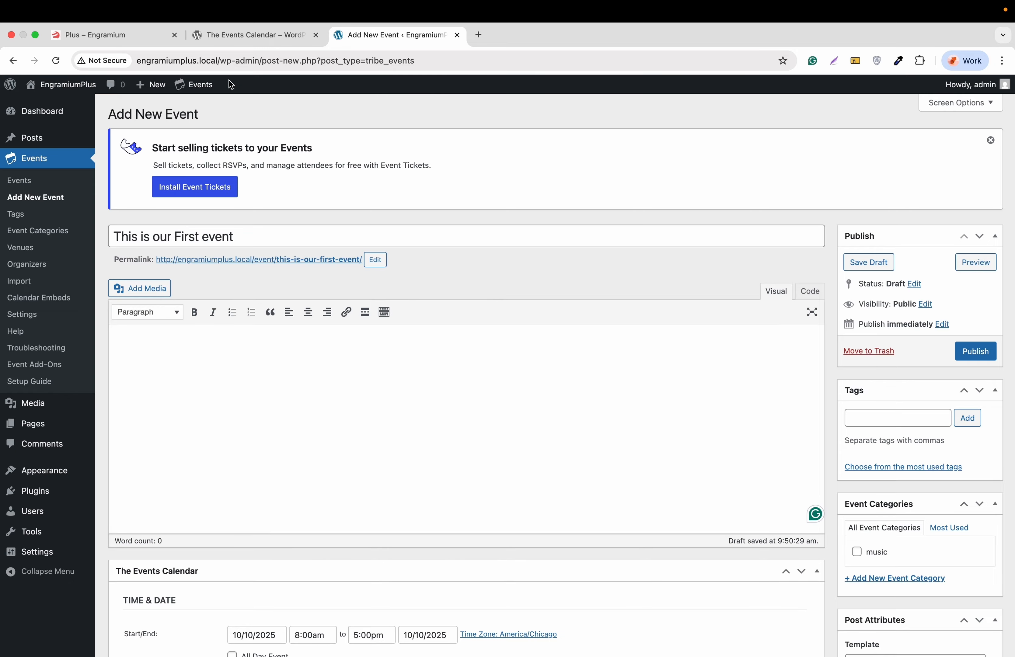
Step: Copy The Events Calendar plugin's description paragraph and paste it into the event body
click(237, 36)
scroll(229, 326, down, 8)
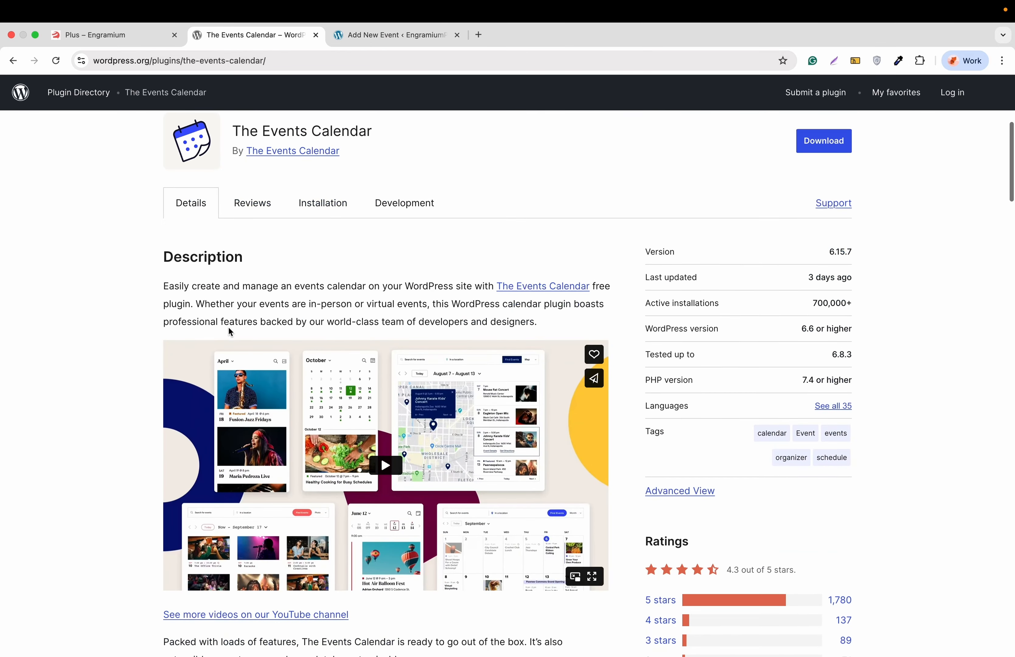
triple_click(231, 298)
right_click(231, 298)
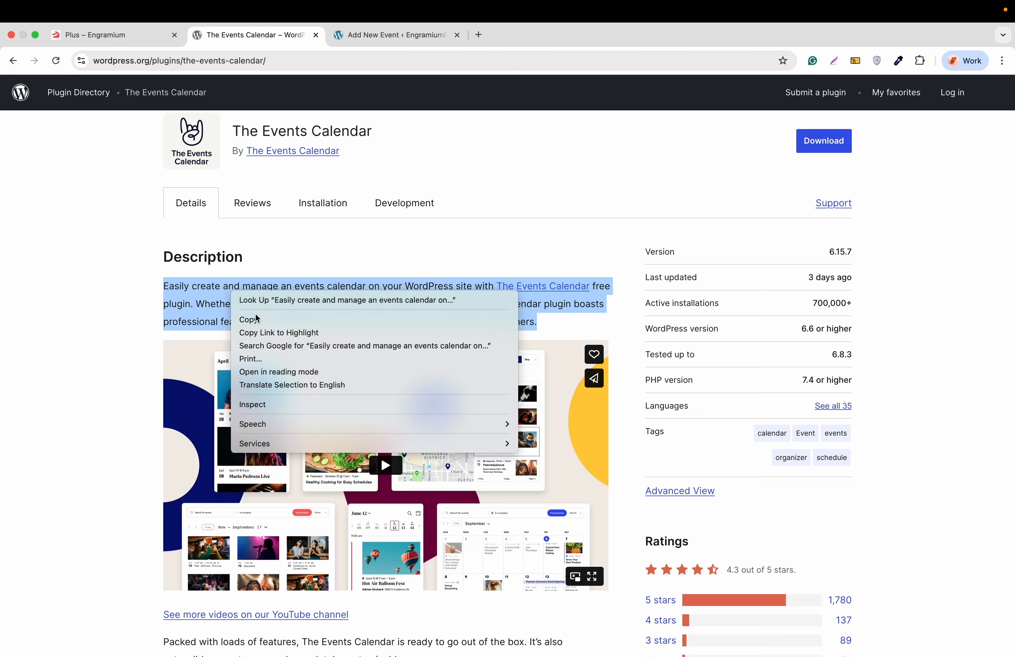
click(256, 321)
click(374, 40)
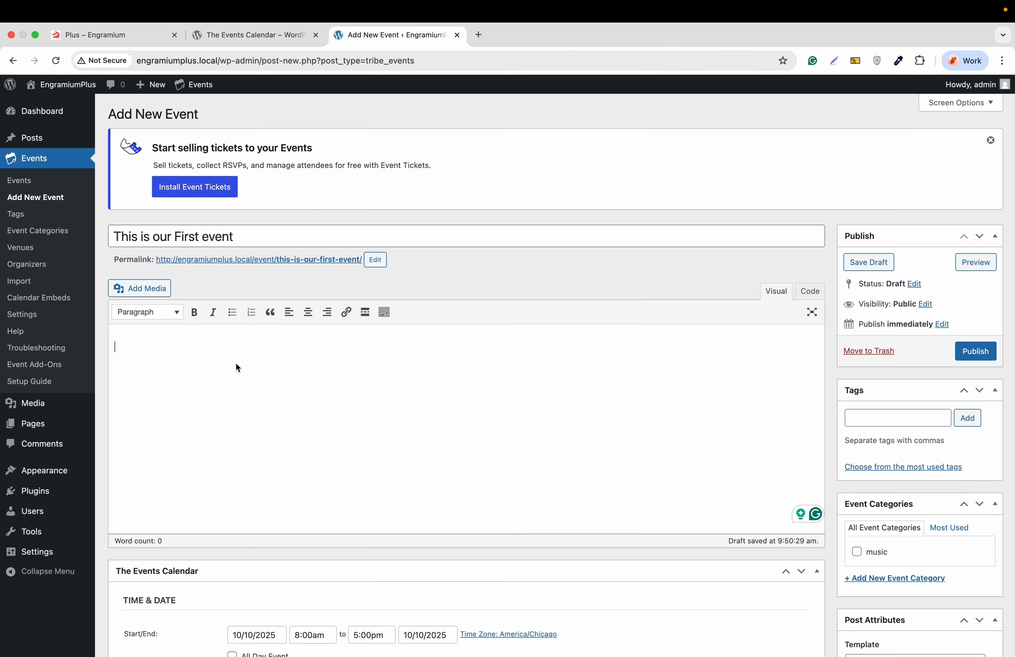
key(super+v)
scroll(230, 375, down, 6)
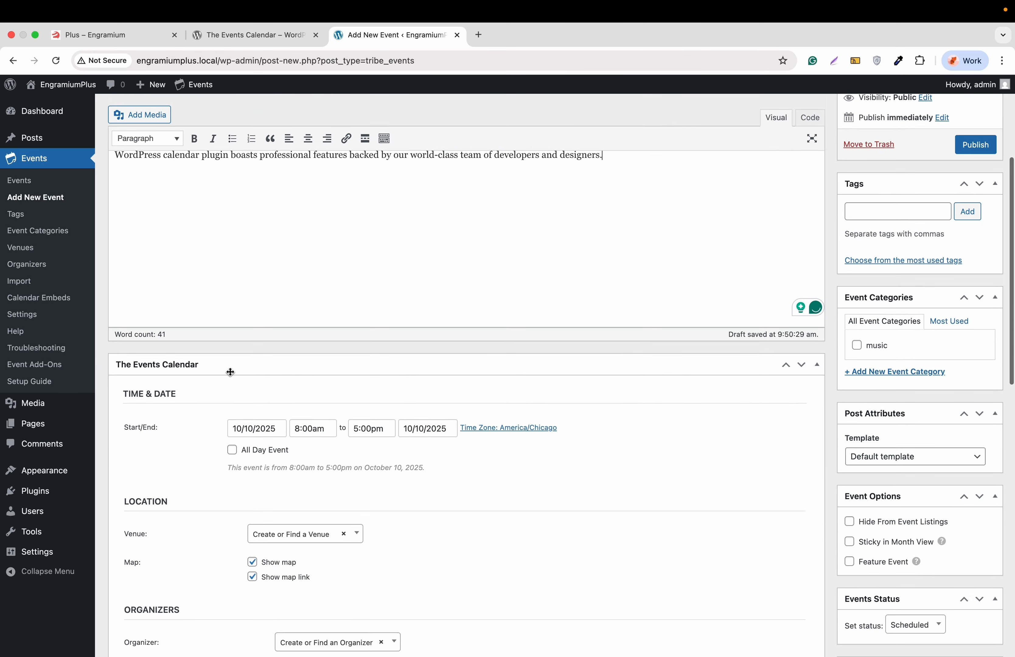
scroll(202, 407, down, 2)
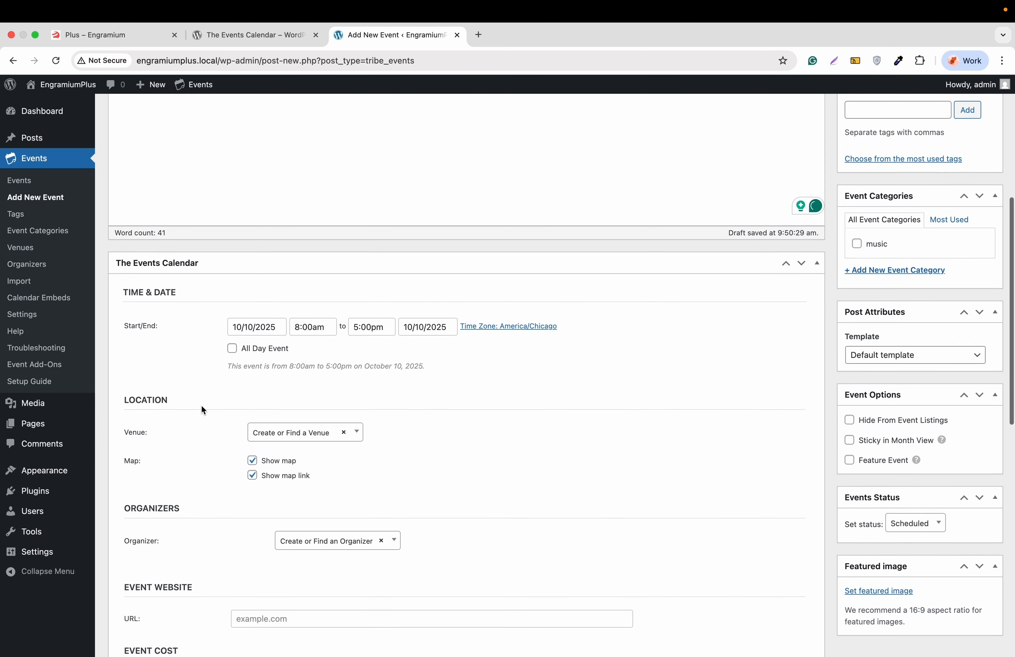
Step: Set the event to run from October 12, 8:00am to October 31, 5:00pm, 2025
click(250, 329)
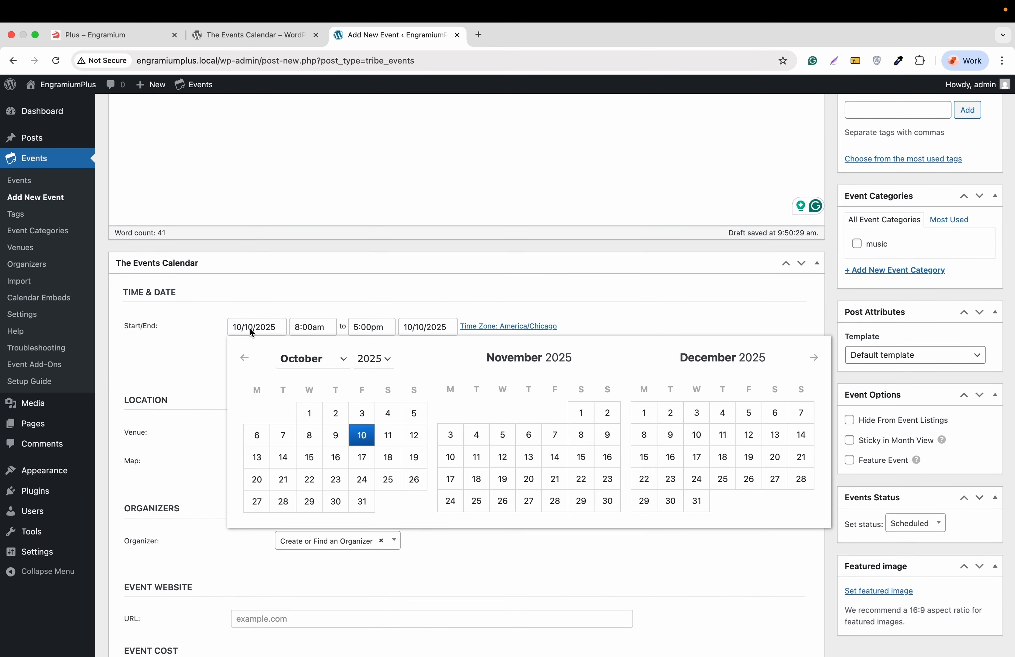
click(414, 436)
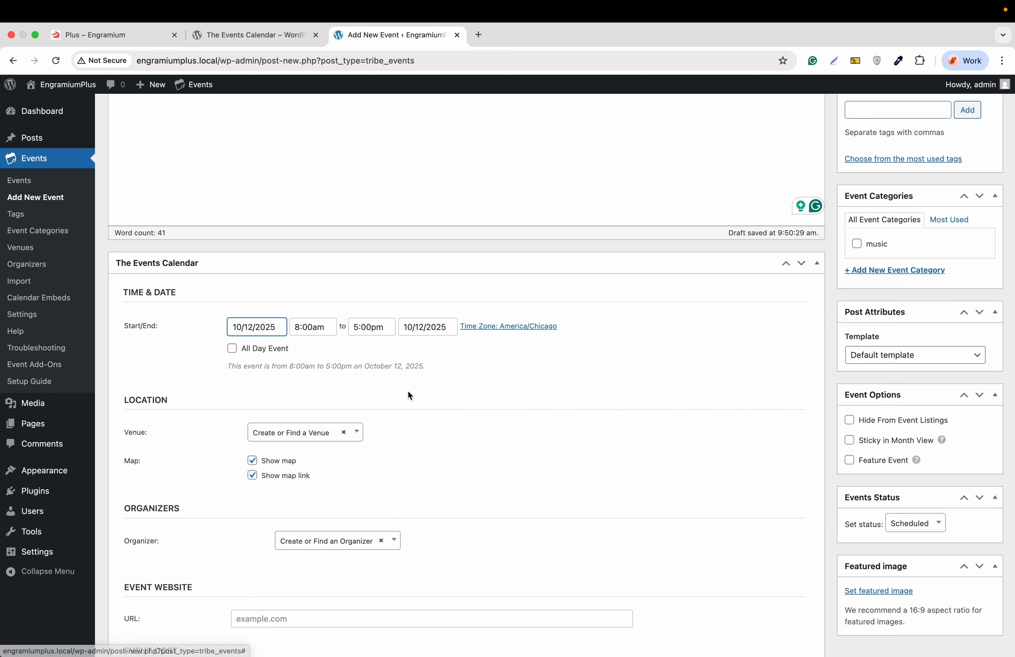
click(427, 330)
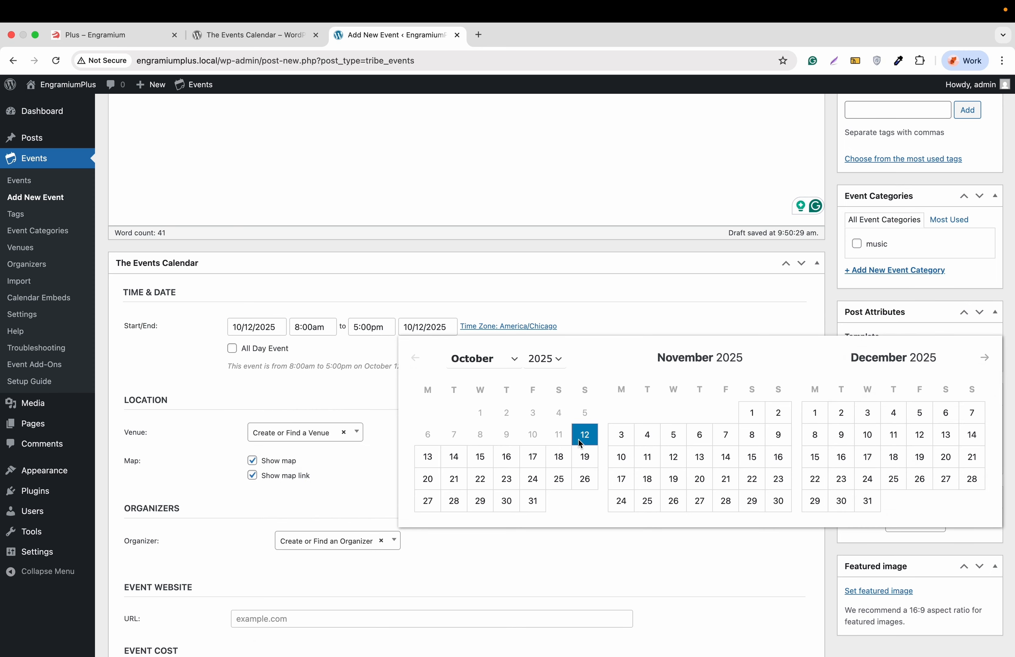
click(530, 502)
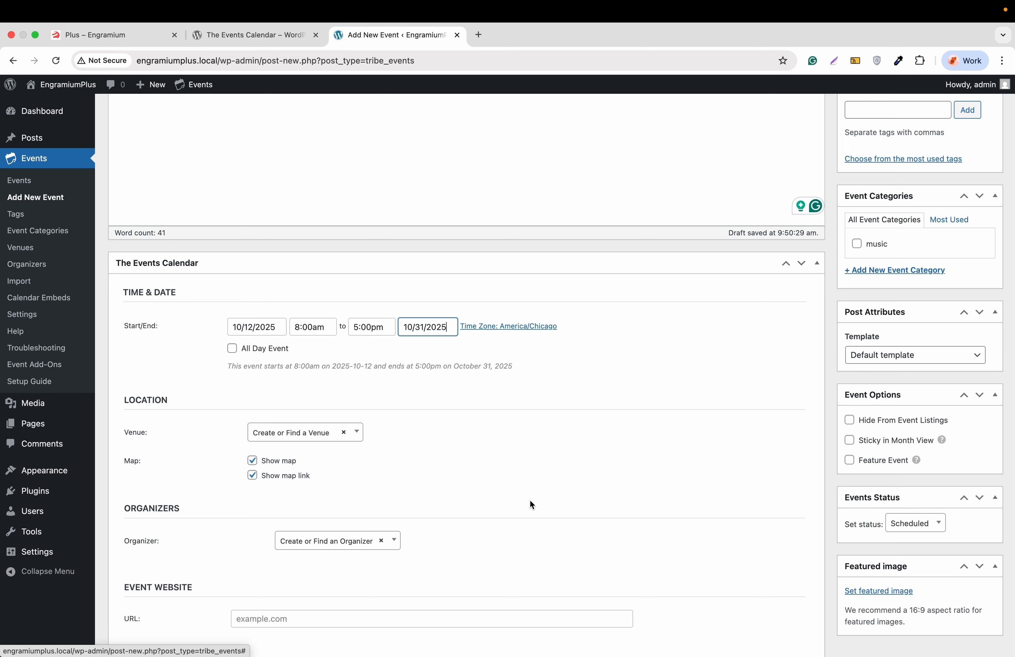
click(232, 350)
click(231, 349)
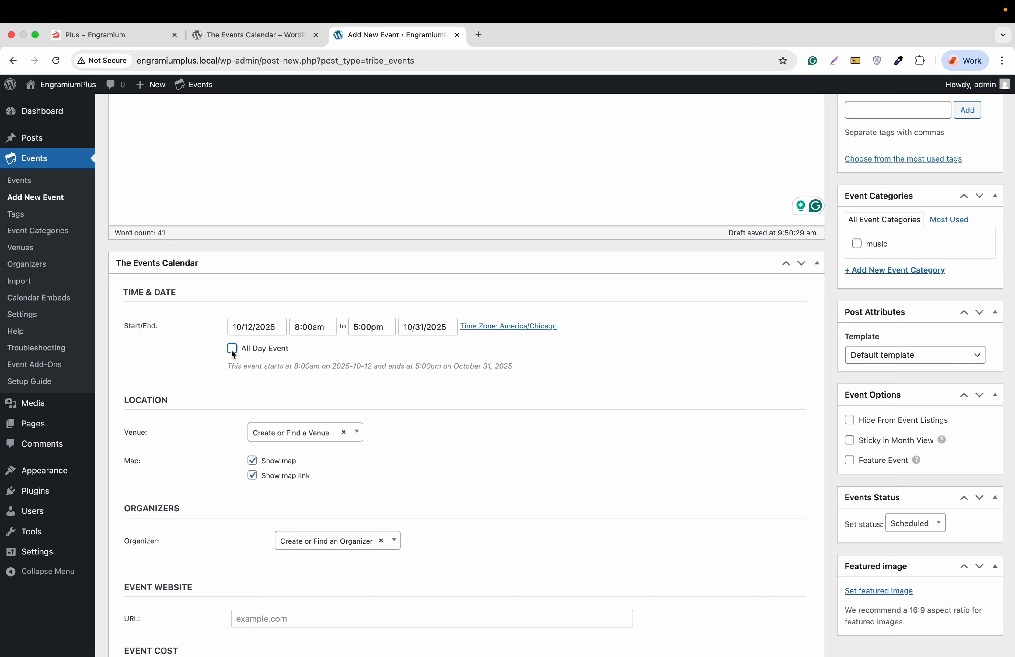
scroll(274, 366, down, 3)
scroll(156, 354, down, 2)
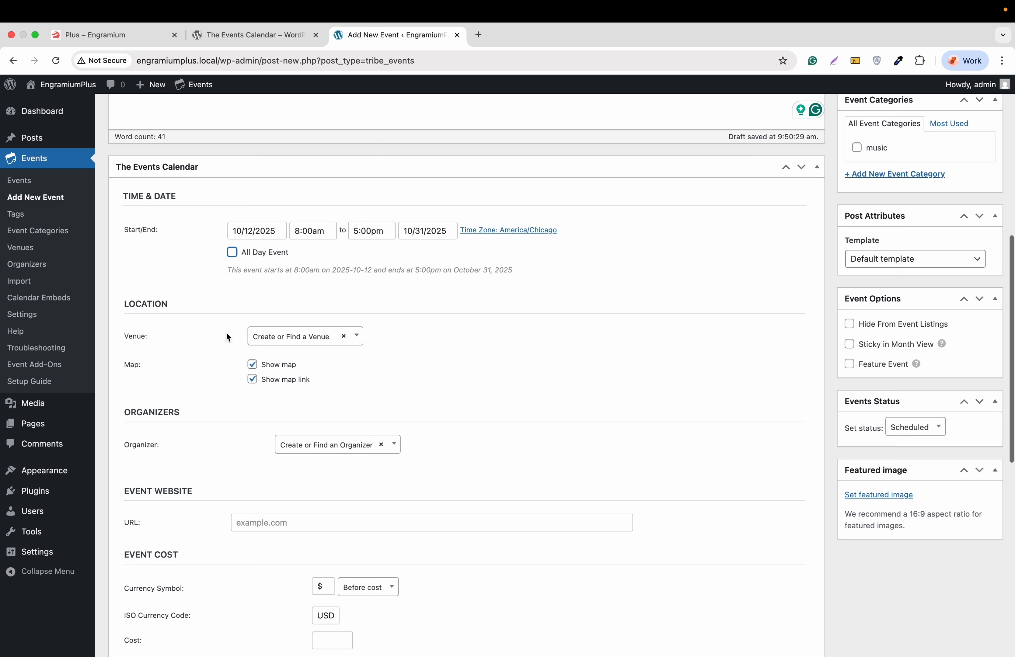
Step: Choose River Roast Social House as venue and EPlus as organizer
click(287, 338)
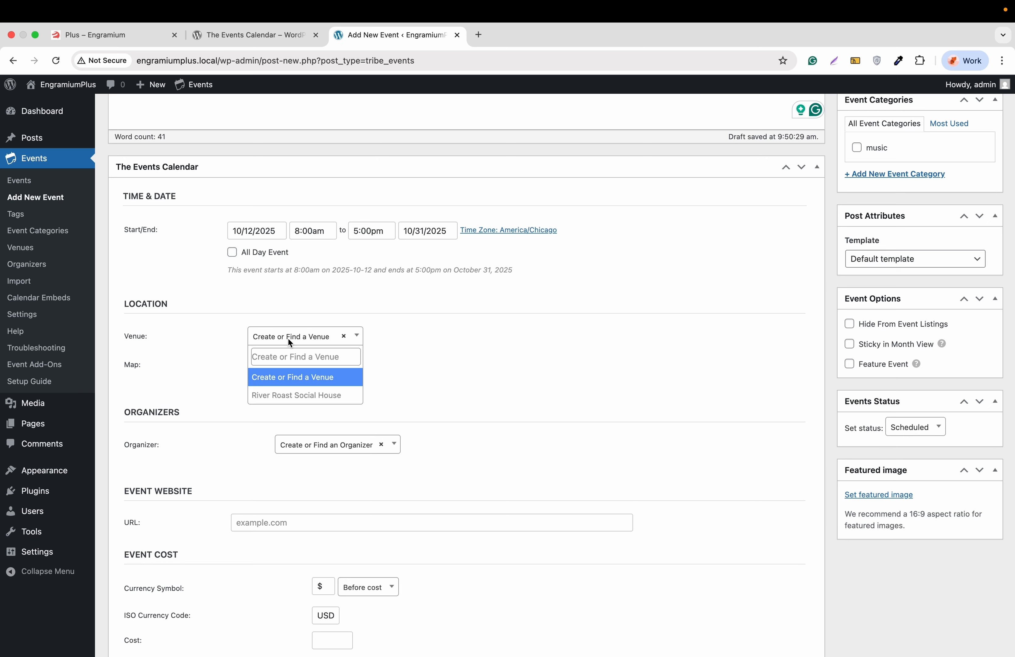
click(286, 395)
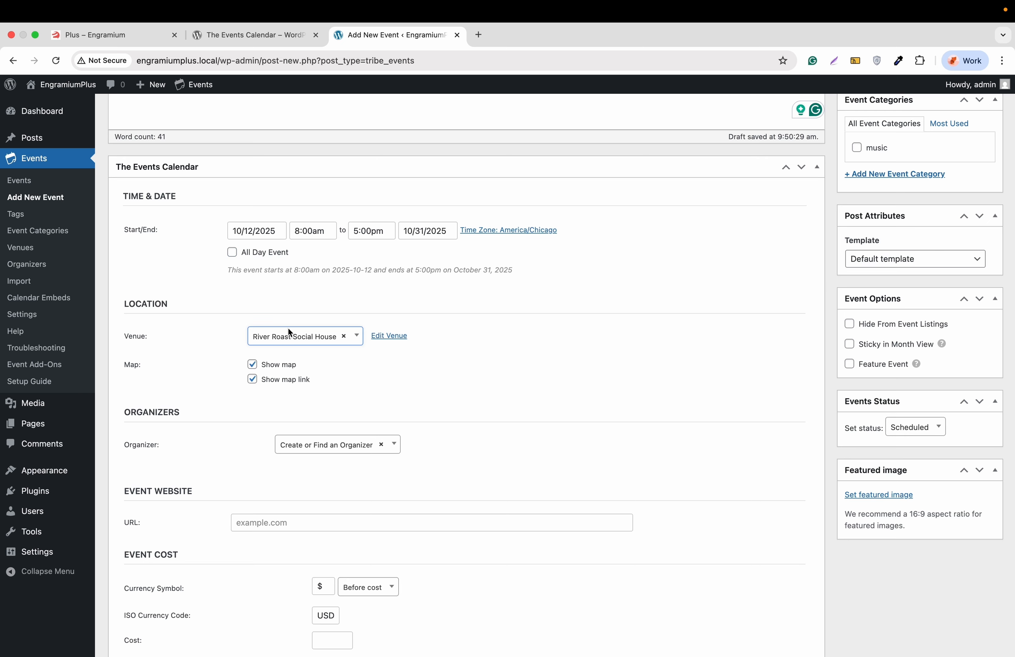
scroll(304, 316, down, 4)
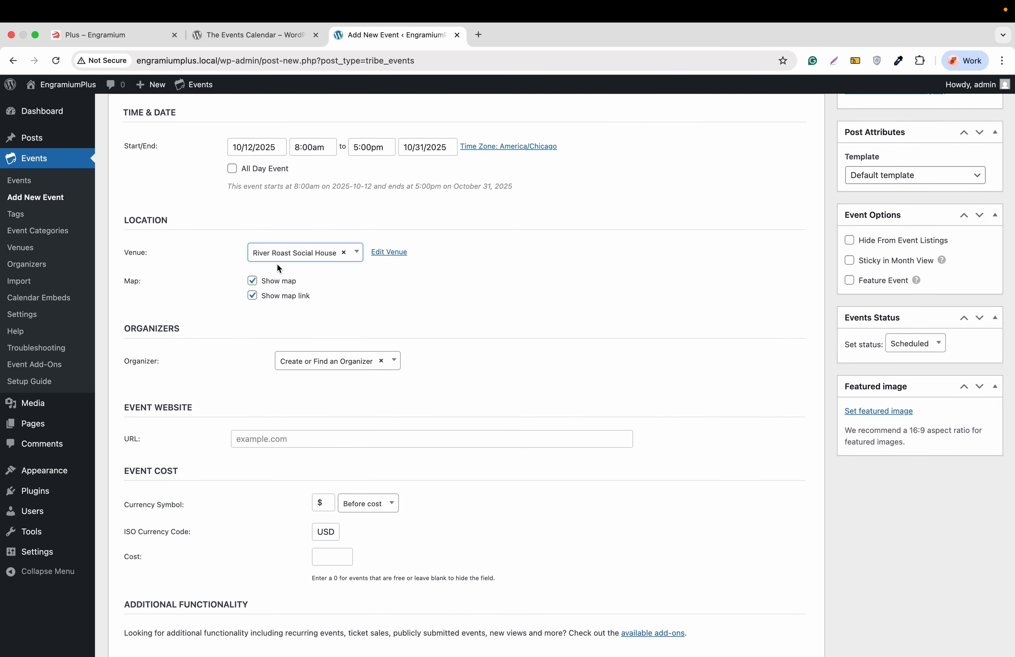
scroll(267, 312, down, 2)
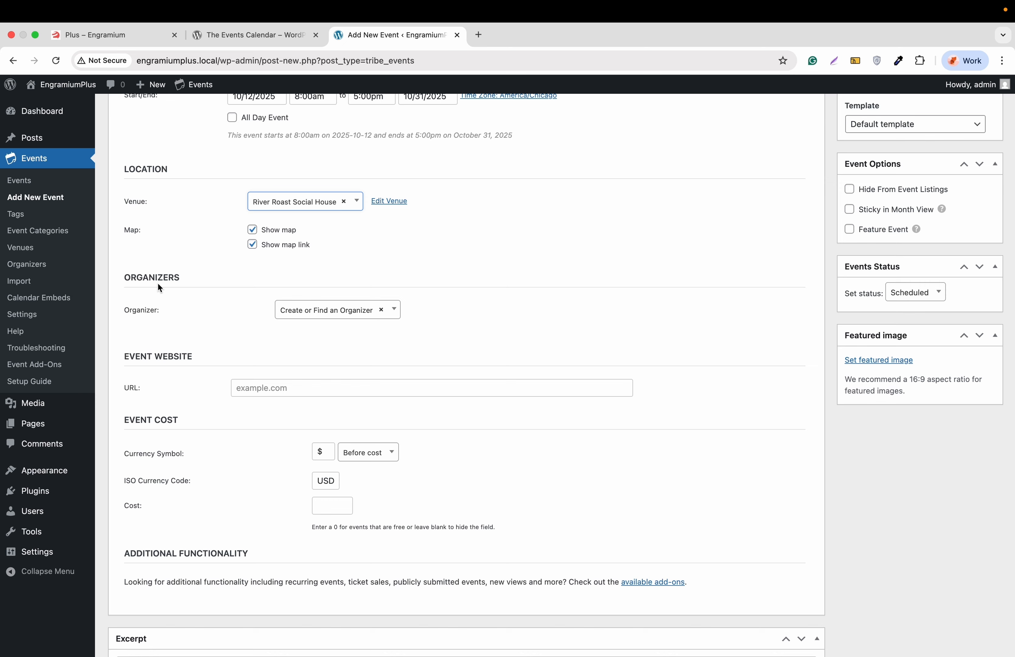
click(302, 308)
click(296, 370)
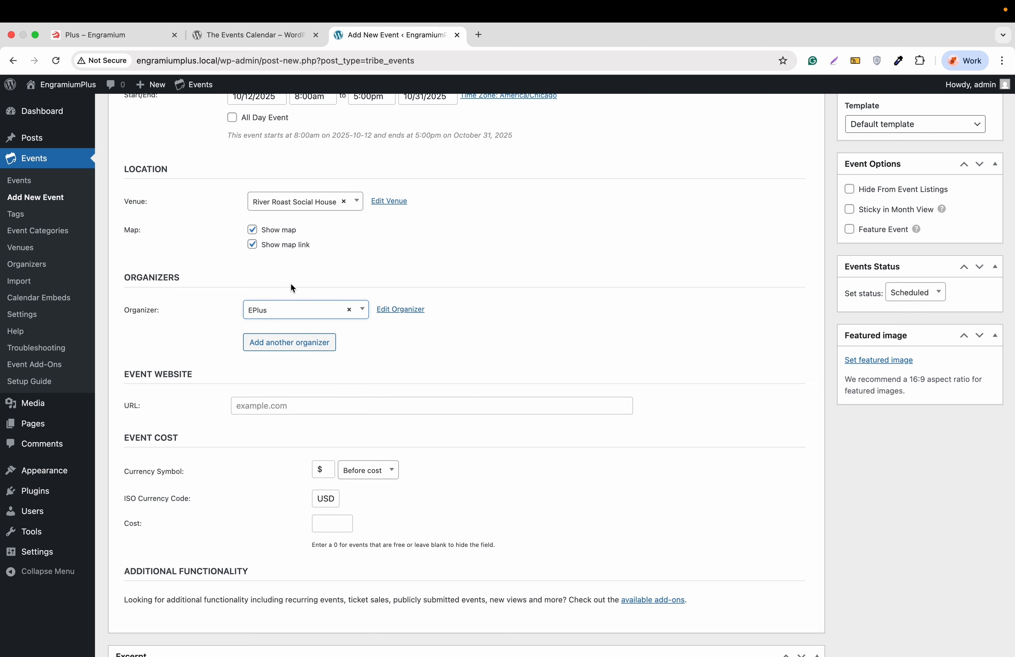
scroll(354, 273, down, 3)
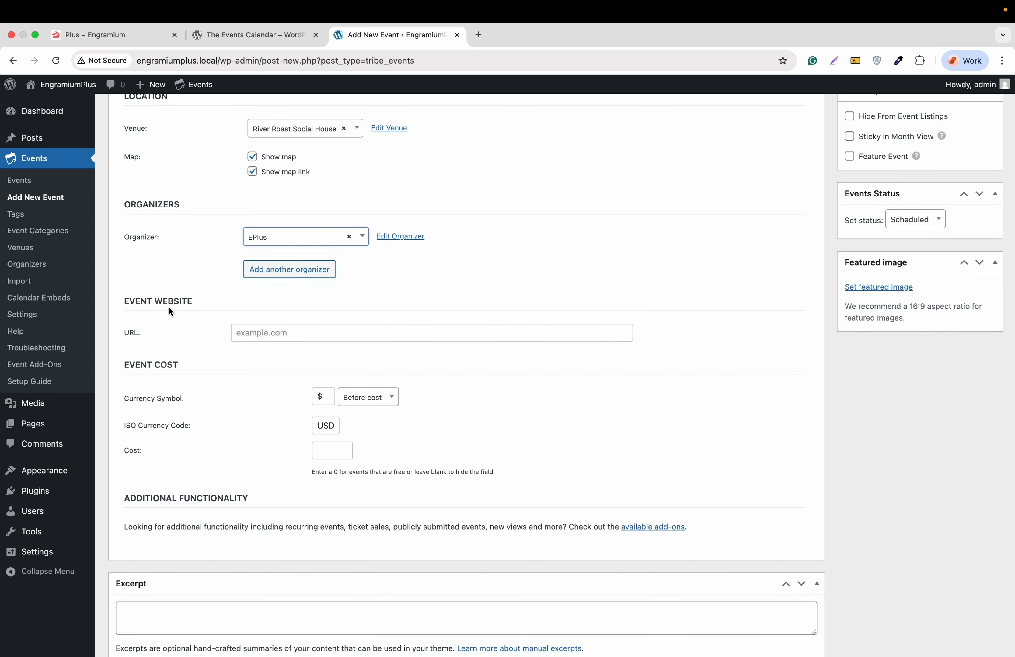
click(262, 335)
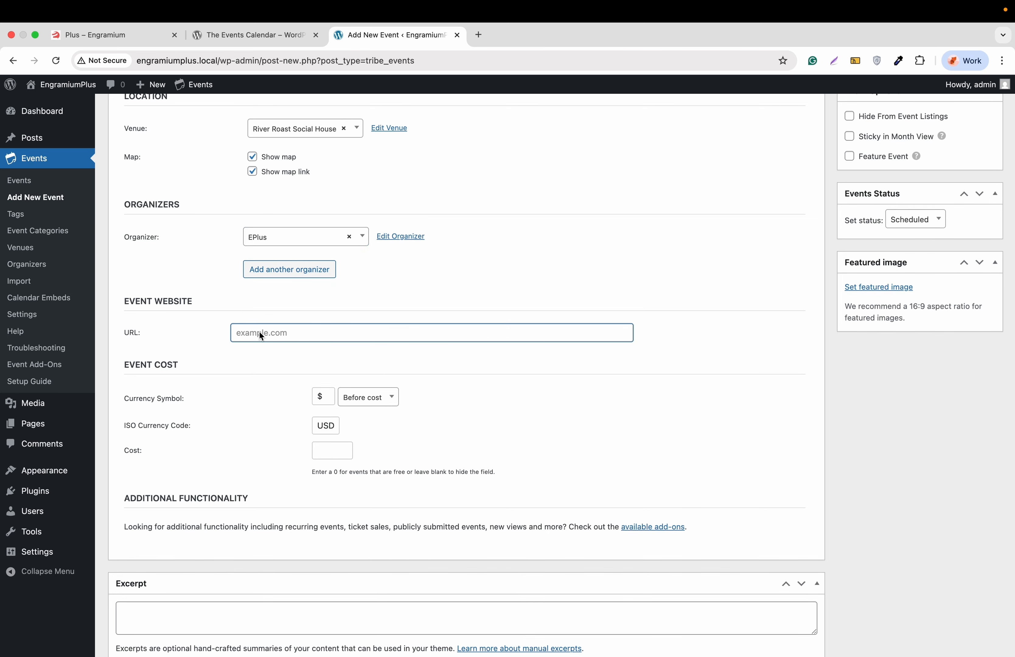
text(https://www.engramium.com)
scroll(217, 369, down, 2)
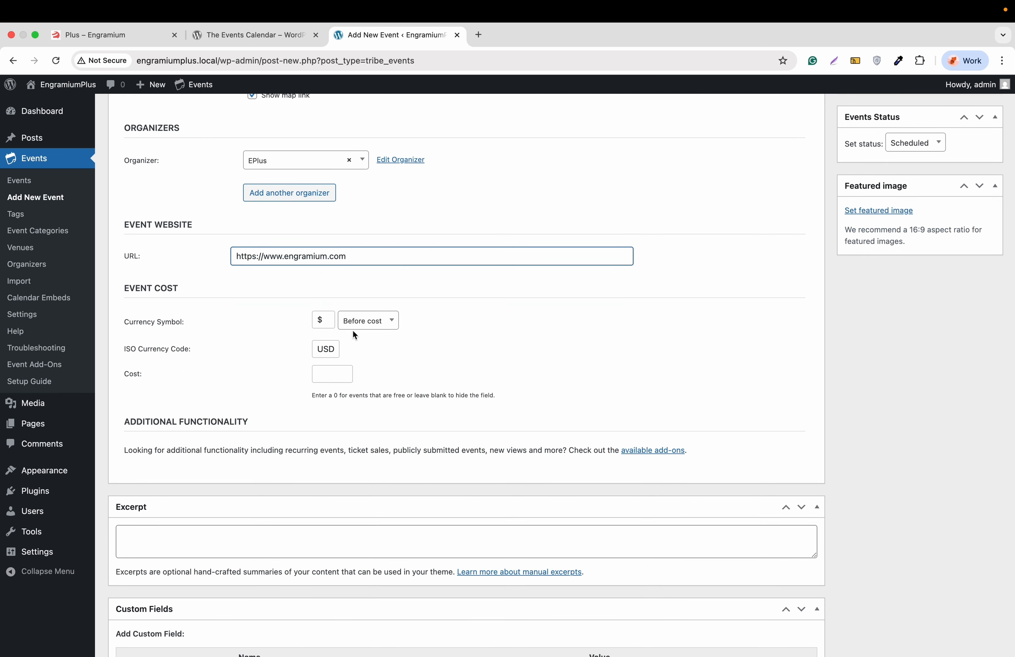
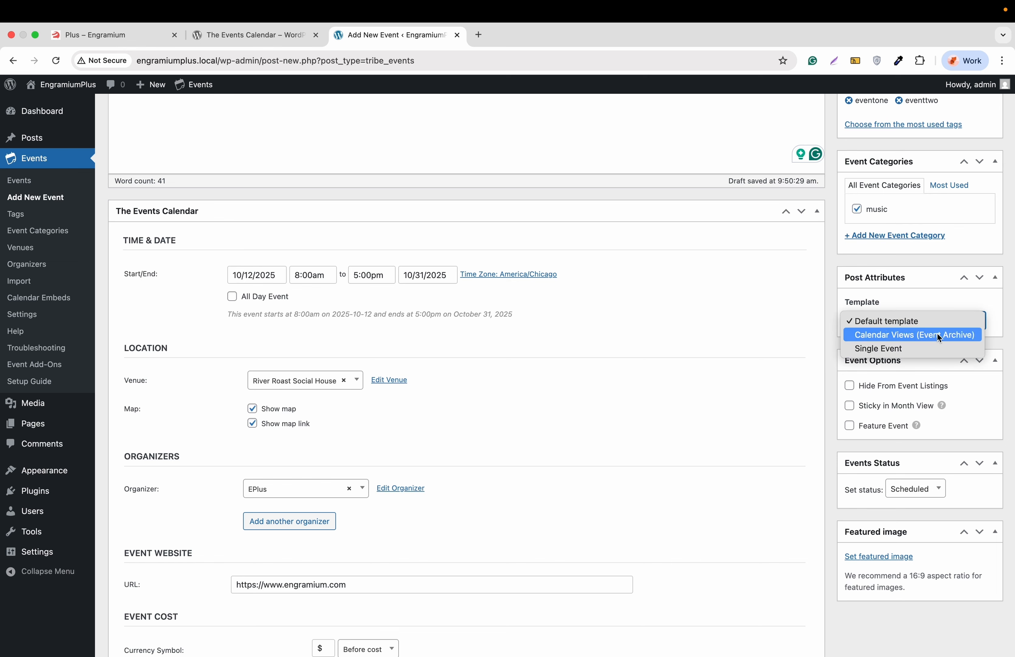
Step: Keep the Default template, enable Sticky in Month View and Feature Event, and leave status Scheduled
click(903, 324)
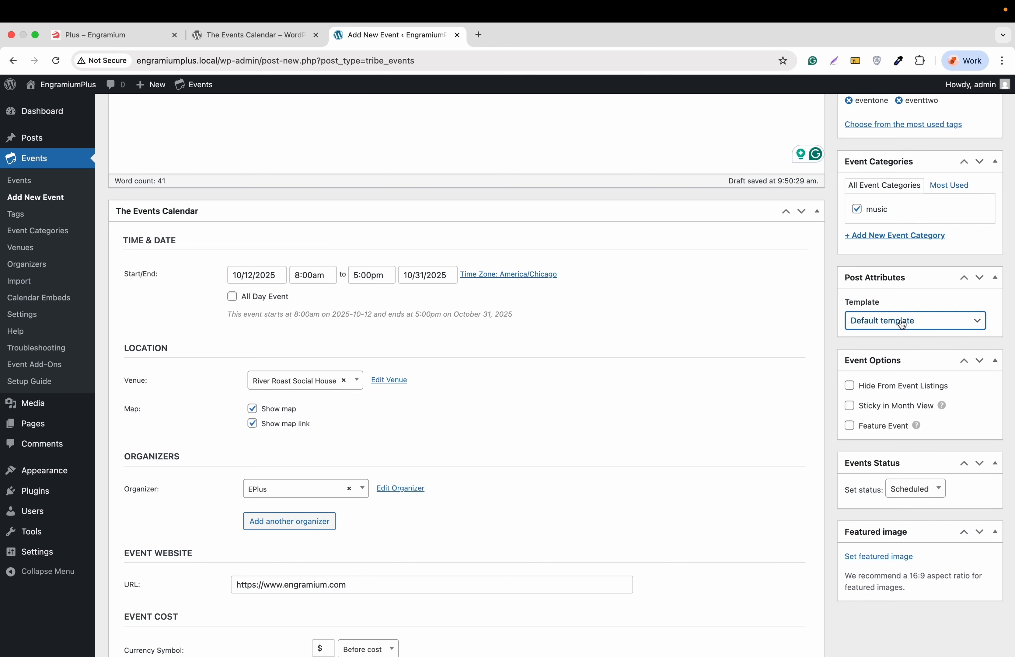
scroll(902, 325, down, 2)
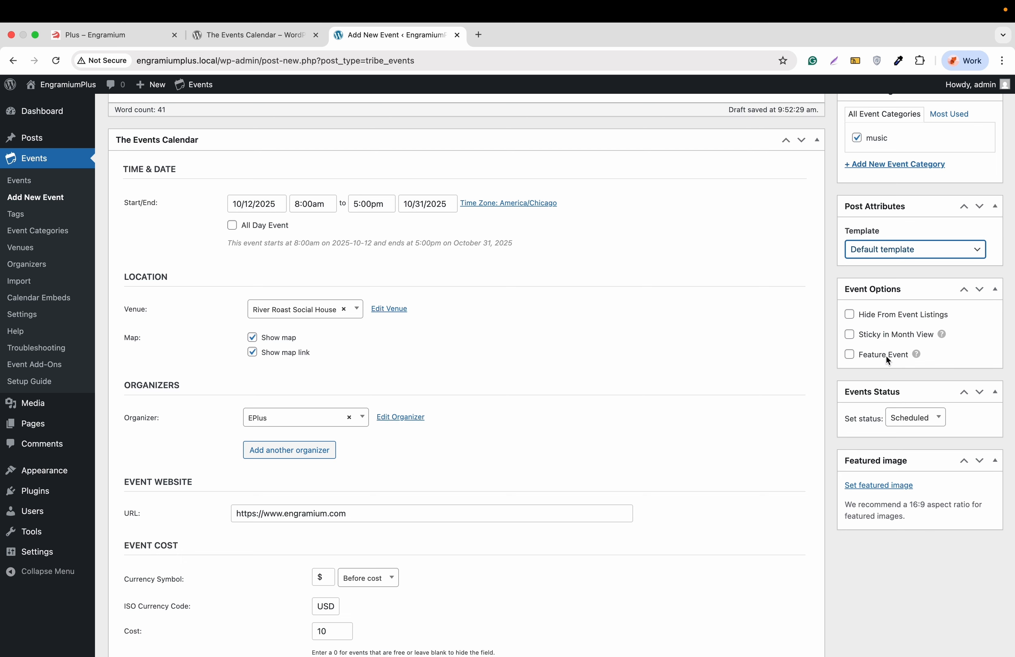
click(854, 315)
click(850, 335)
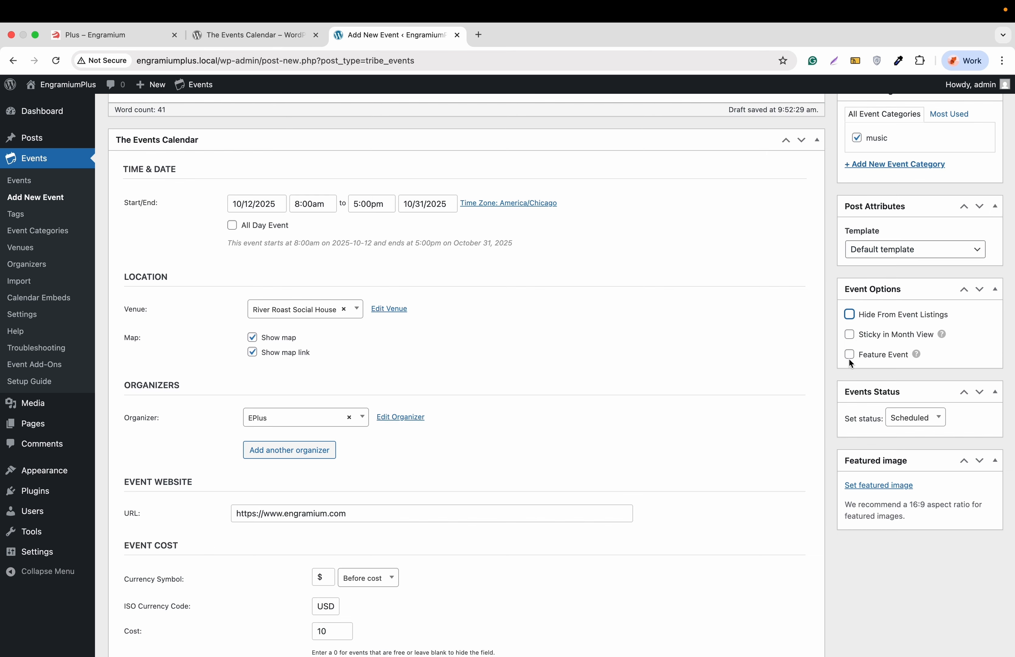
click(849, 355)
scroll(870, 361, down, 2)
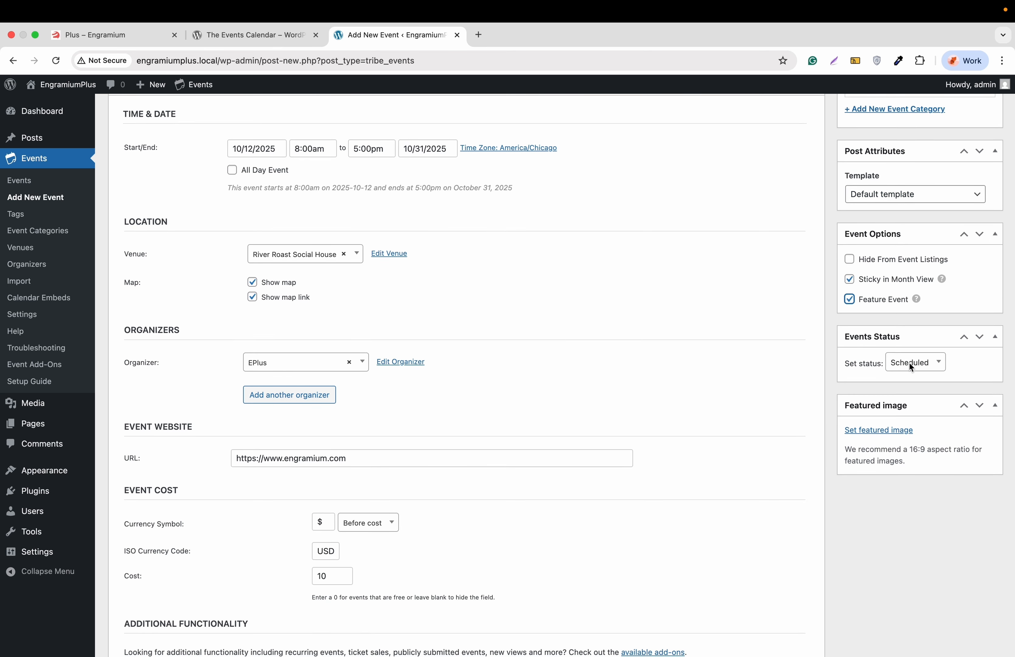
click(909, 364)
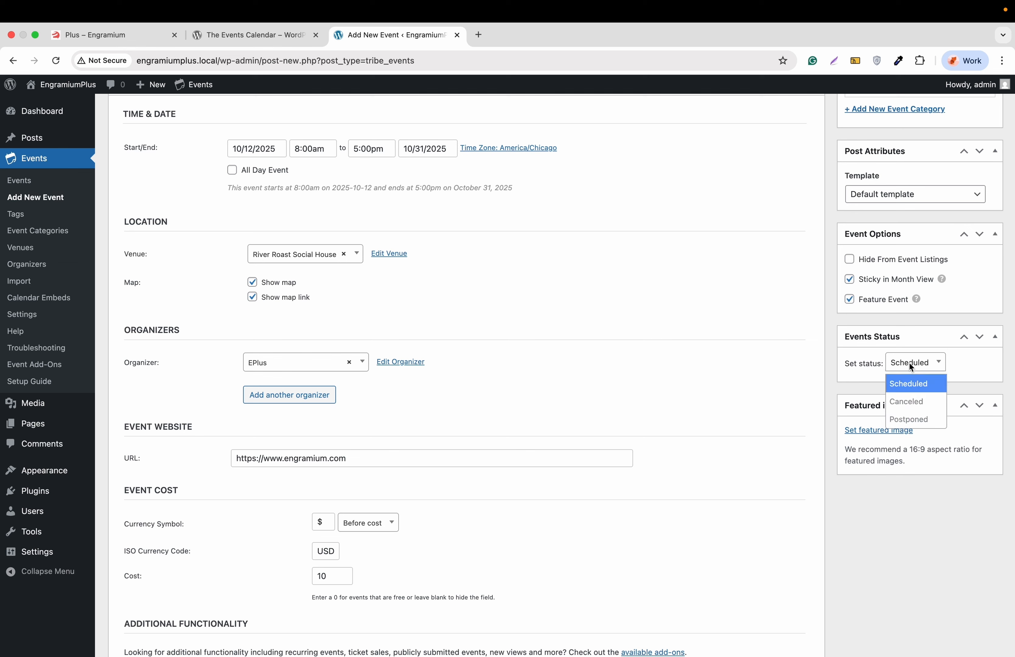
click(909, 363)
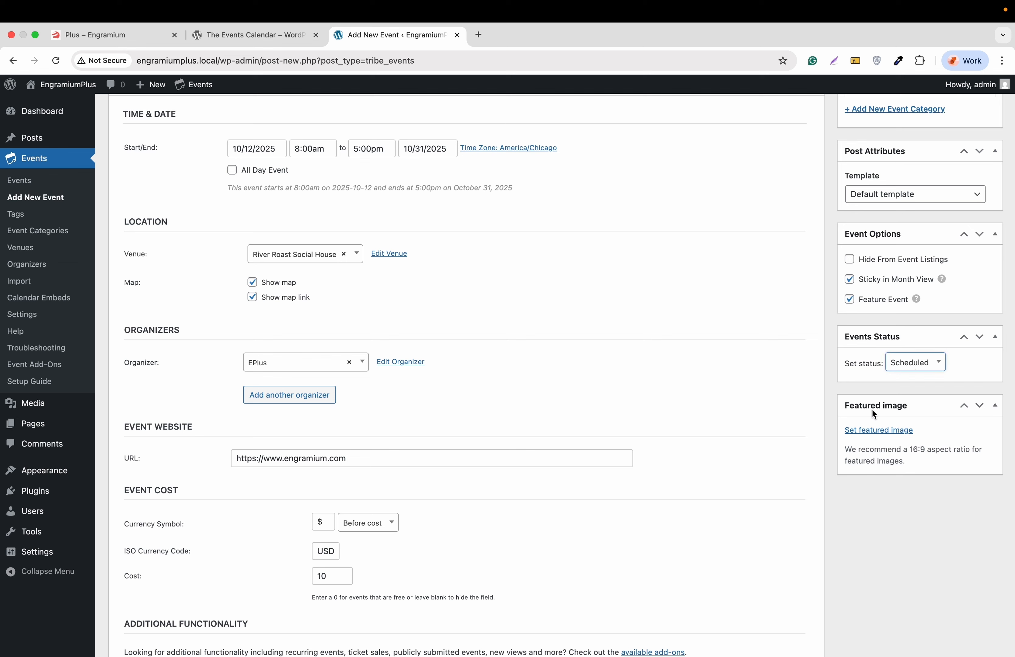
Step: Set dhaka-event-program-2.jpg from the Media Library as the event's featured image
click(880, 431)
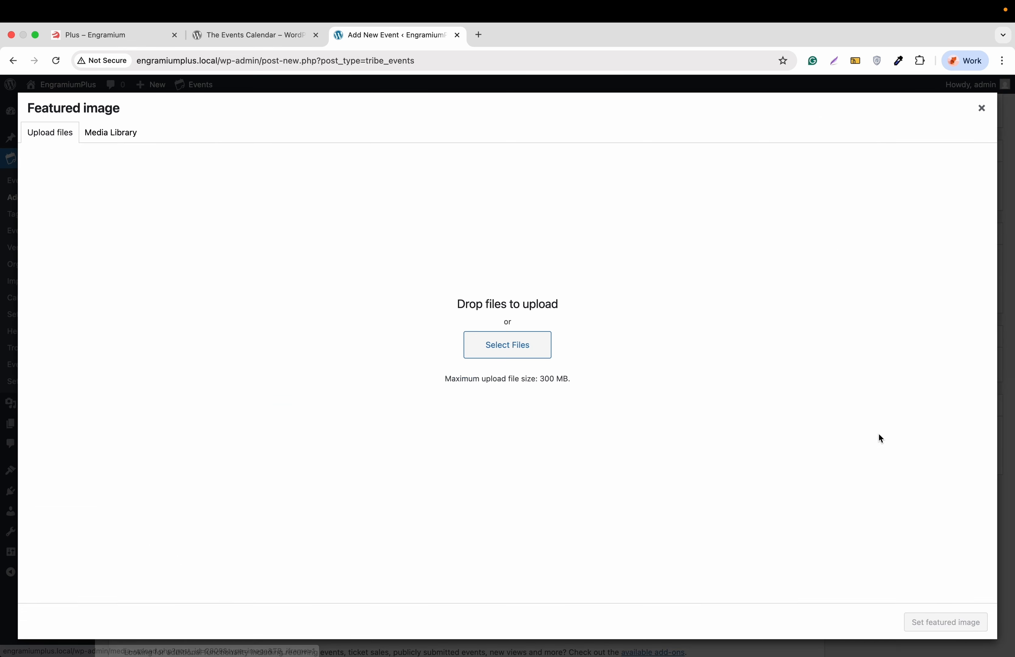
click(508, 351)
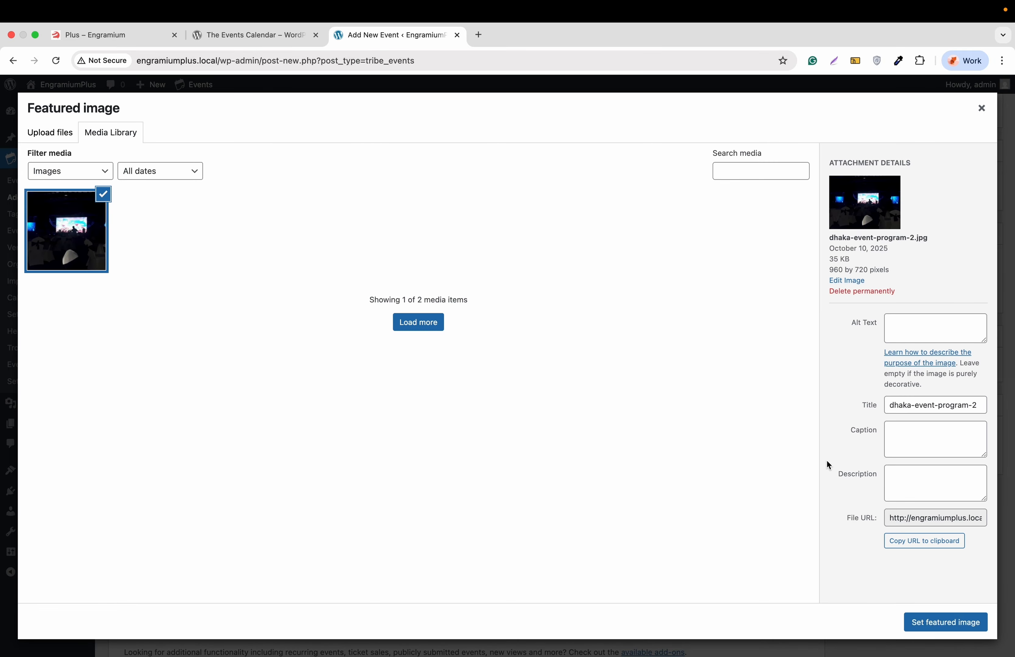
click(941, 621)
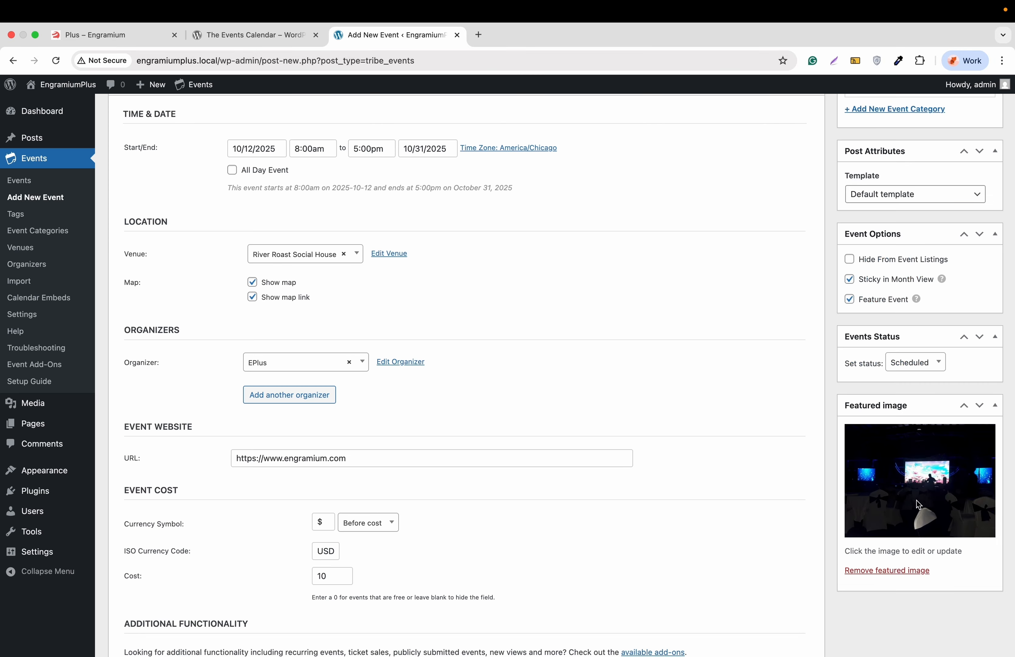
Step: Publish the event
scroll(918, 505, up, 5)
scroll(917, 500, up, 7)
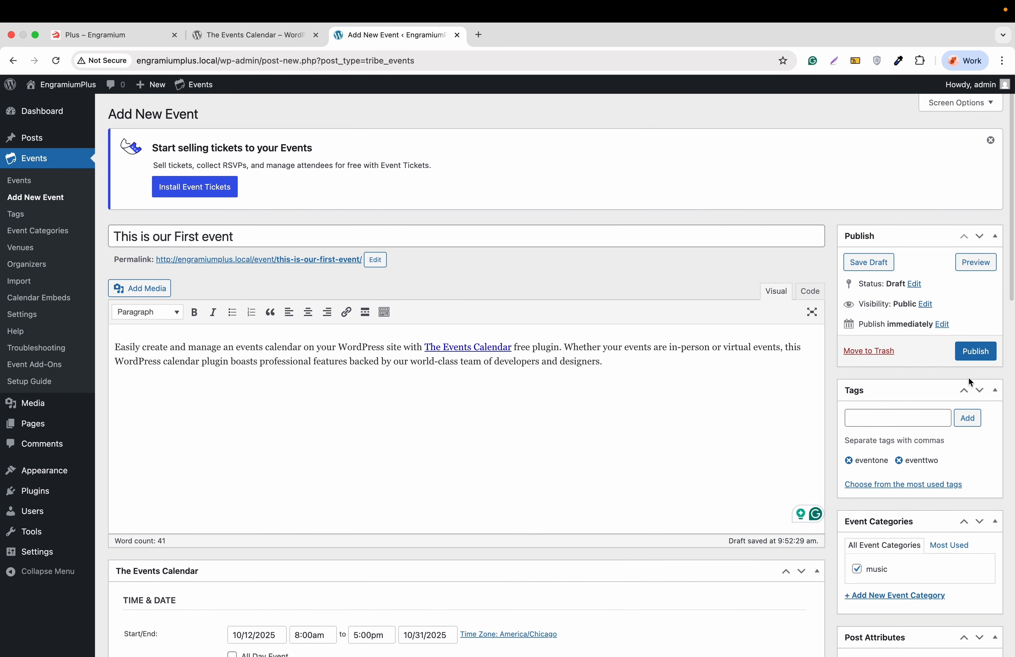
click(977, 352)
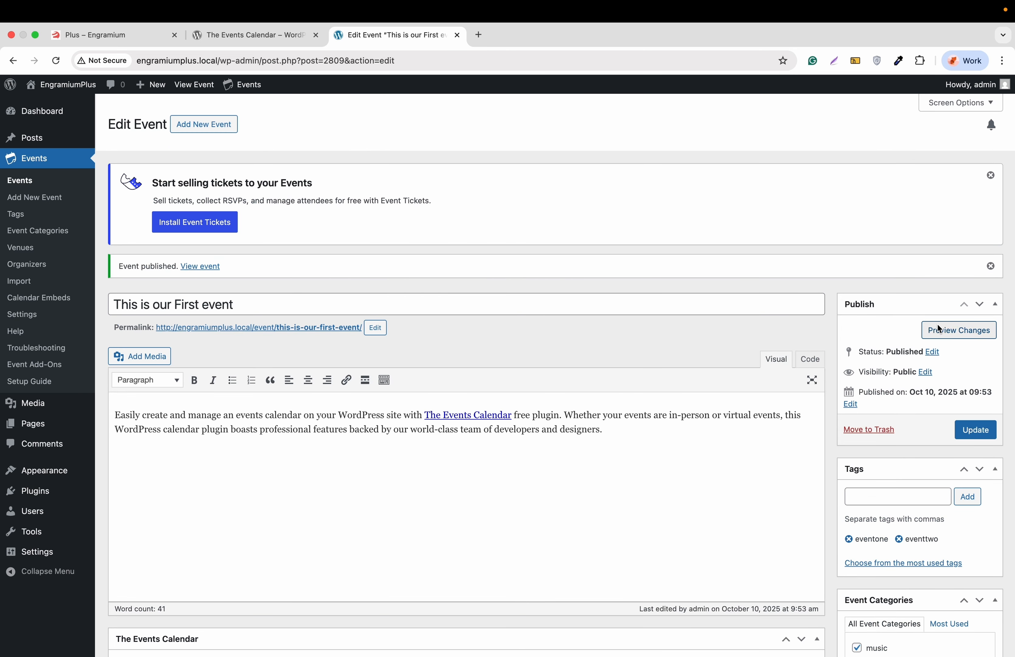
Step: Preview the event in a new tab, view its Add to calendar options, then return to the editor
click(951, 335)
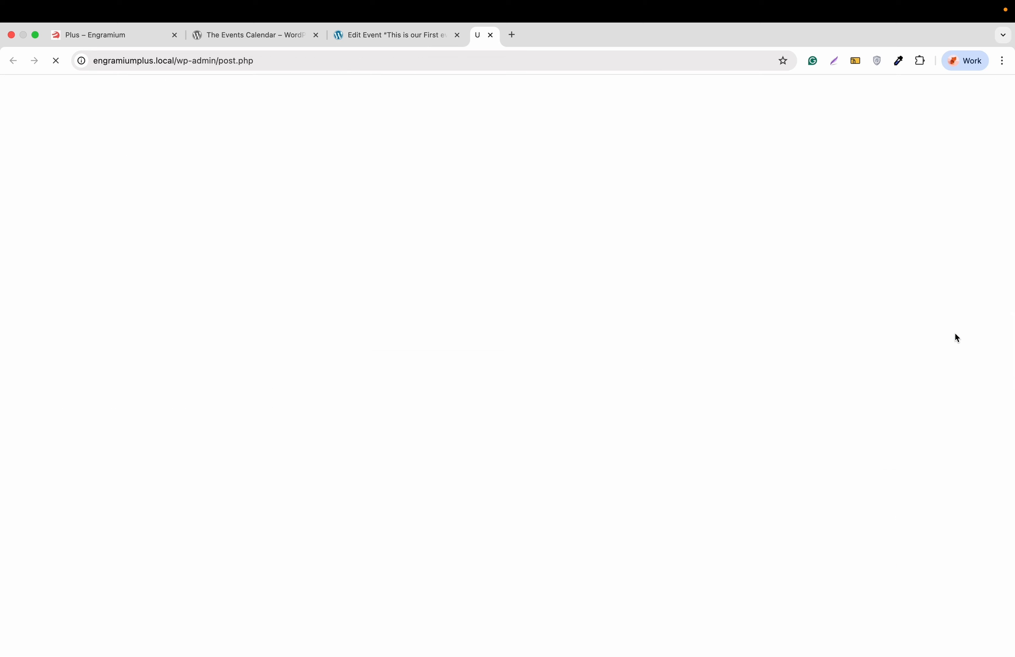
scroll(716, 300, down, 15)
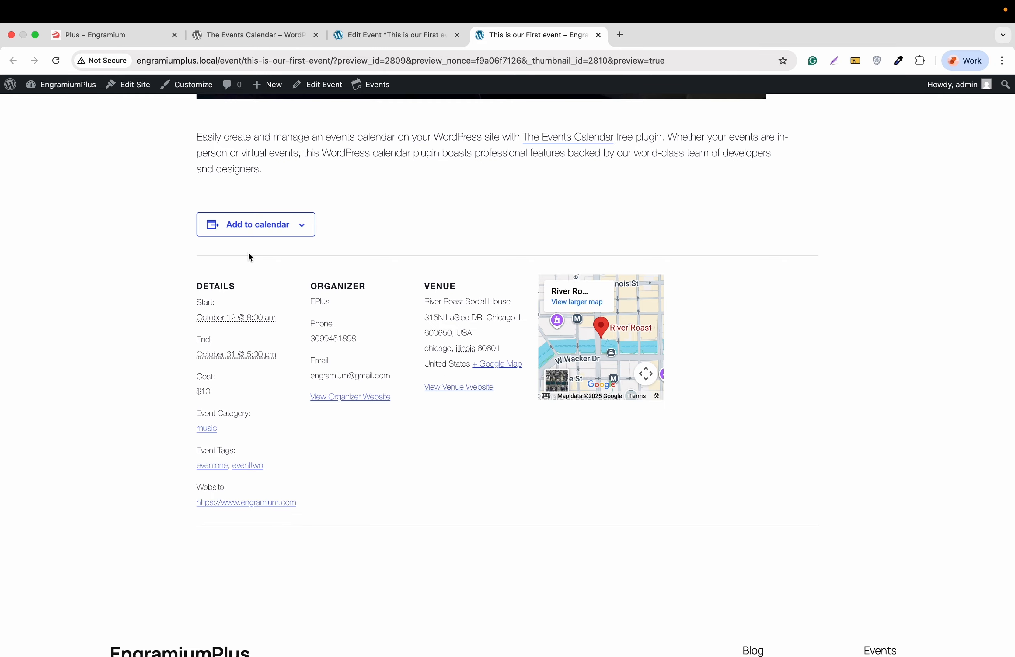
click(263, 227)
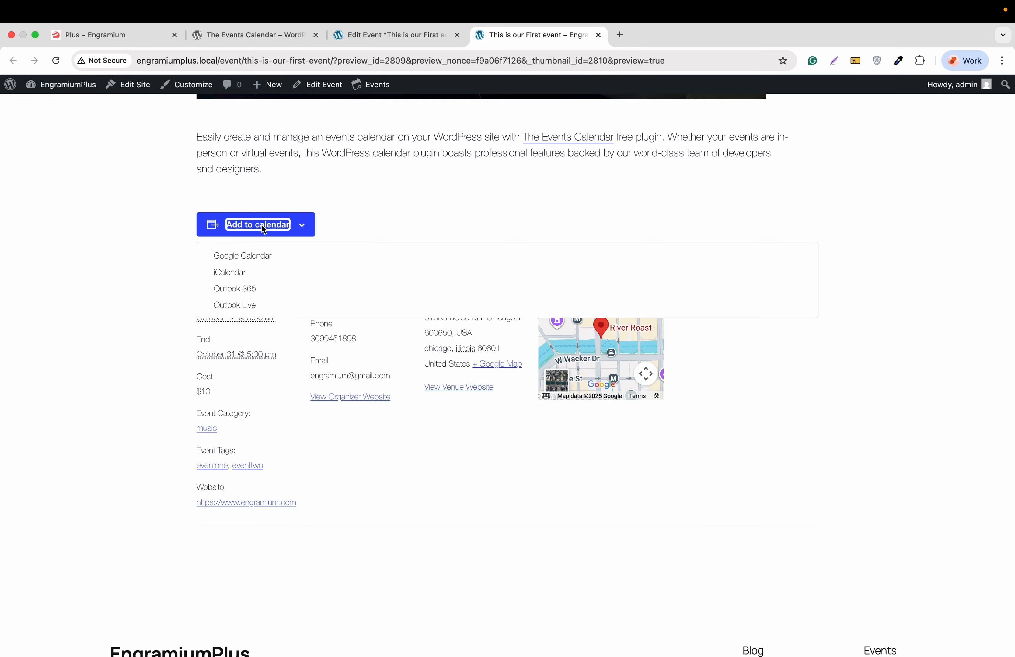
scroll(238, 292, down, 1)
scroll(237, 291, up, 2)
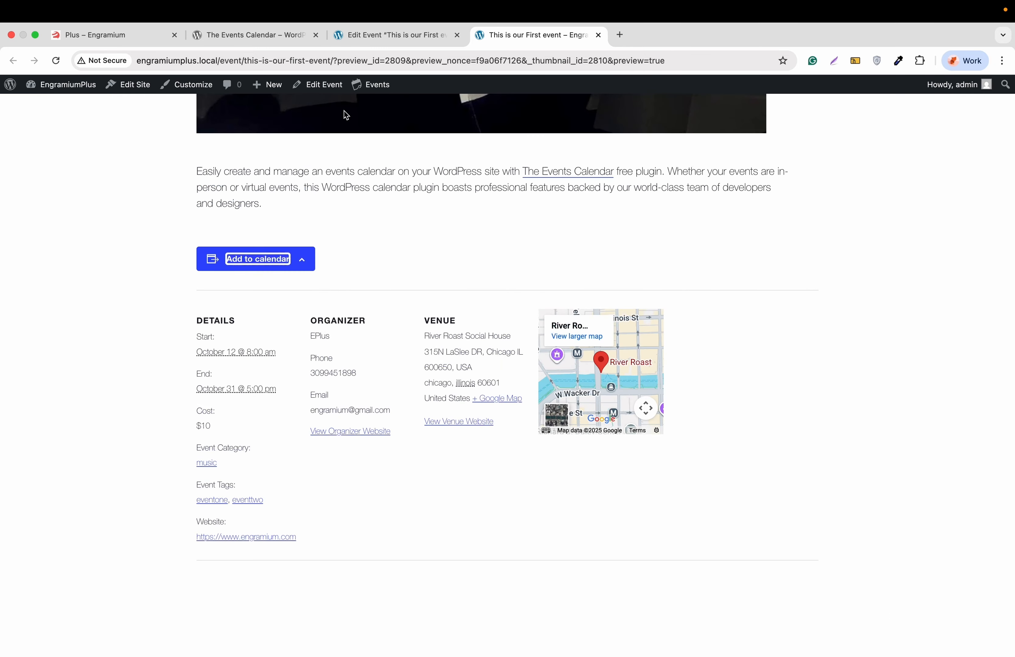
click(383, 44)
scroll(400, 255, down, 5)
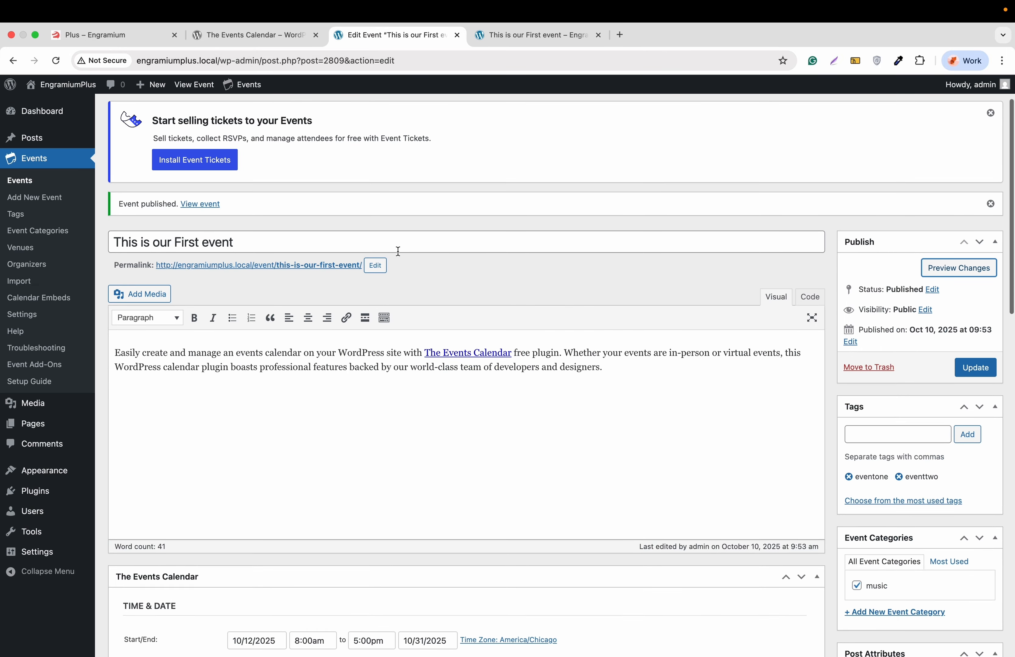
Step: From the Events list, open Events > Settings in a new tab placed before the preview
scroll(398, 250, up, 5)
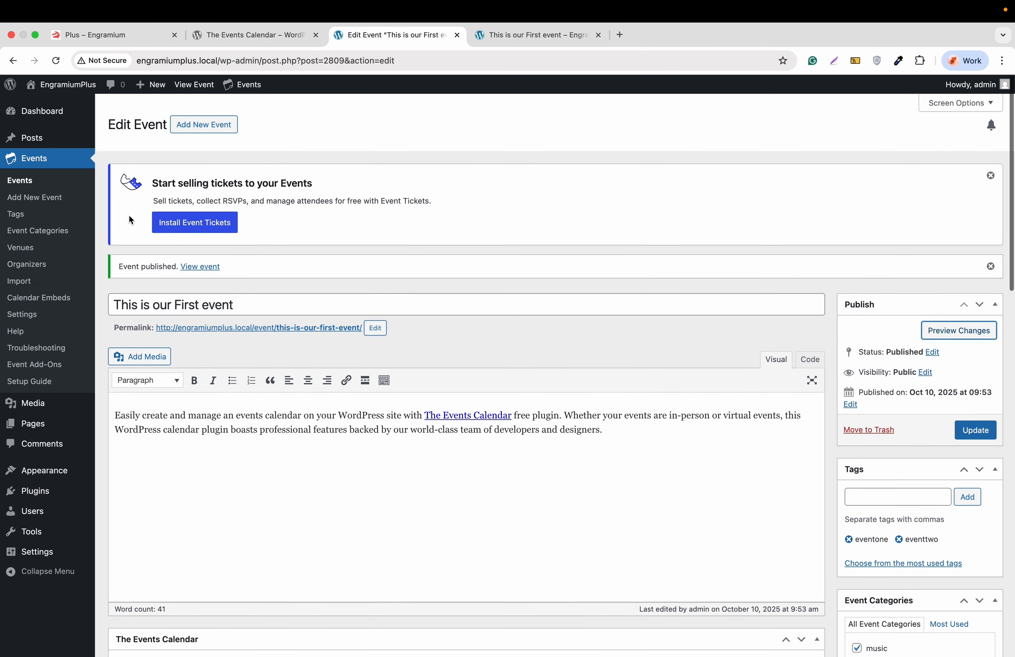
click(22, 184)
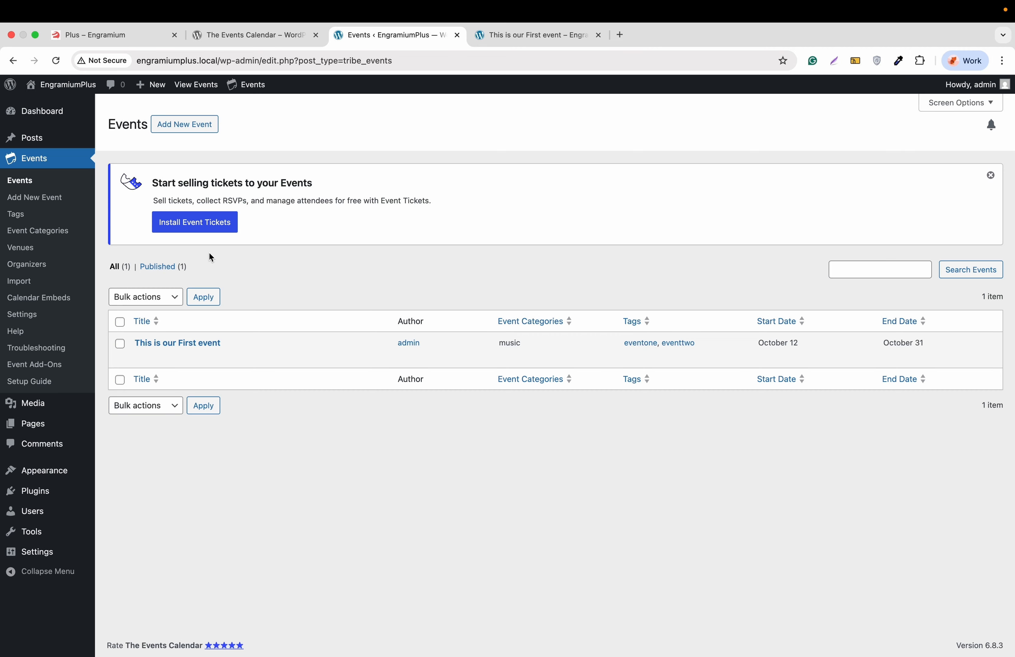
right_click(22, 315)
click(64, 321)
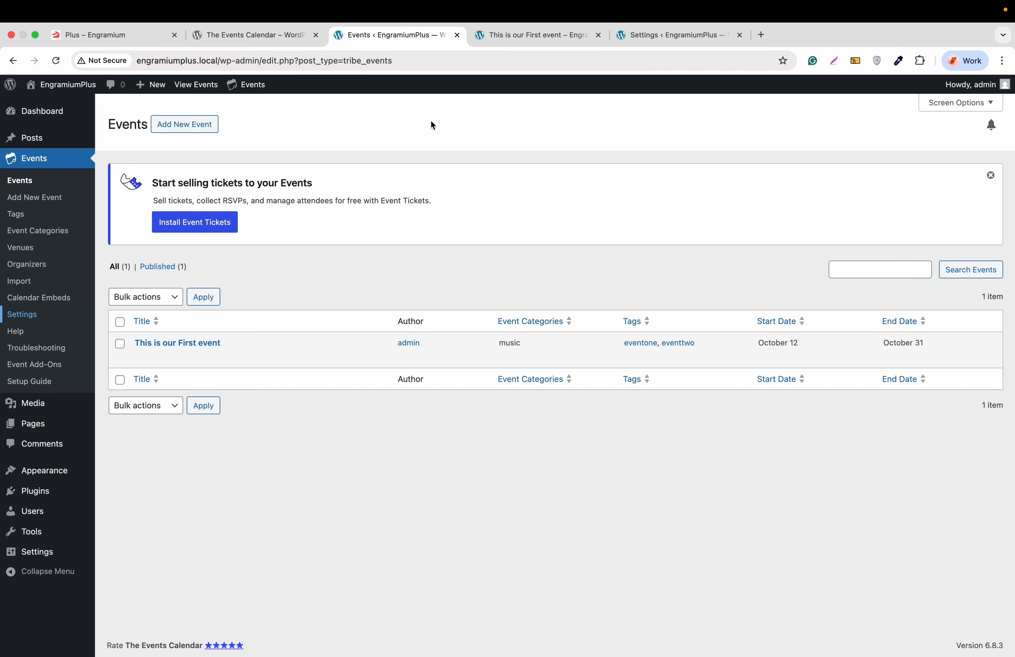
drag(643, 33, 513, 38)
Step: Reopen 'This is our First event' for editing, then switch to the General settings tab
click(423, 38)
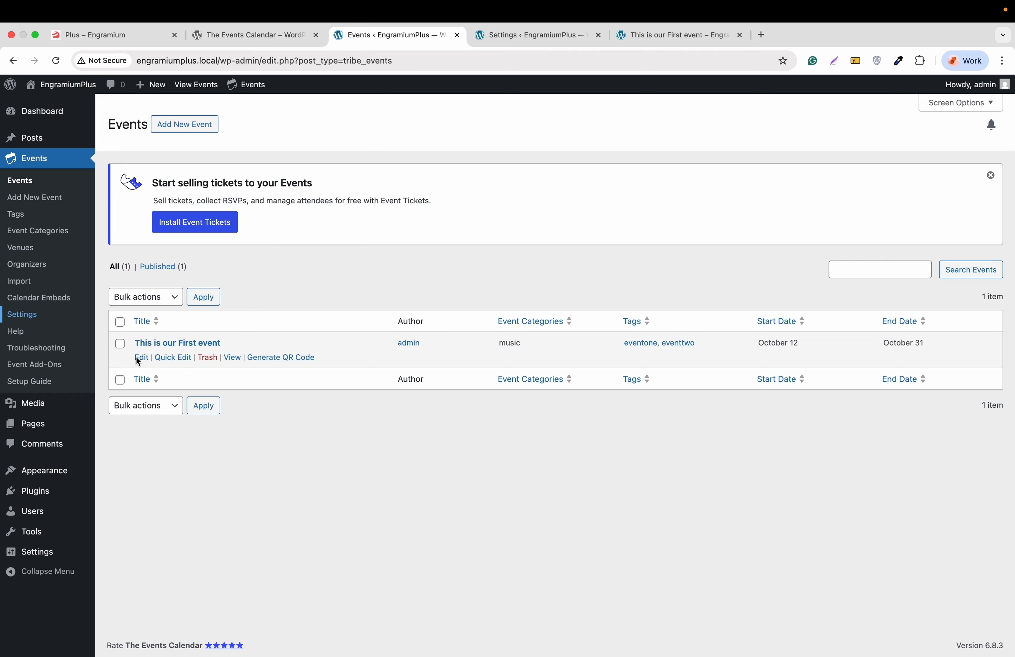
click(140, 358)
scroll(276, 318, down, 6)
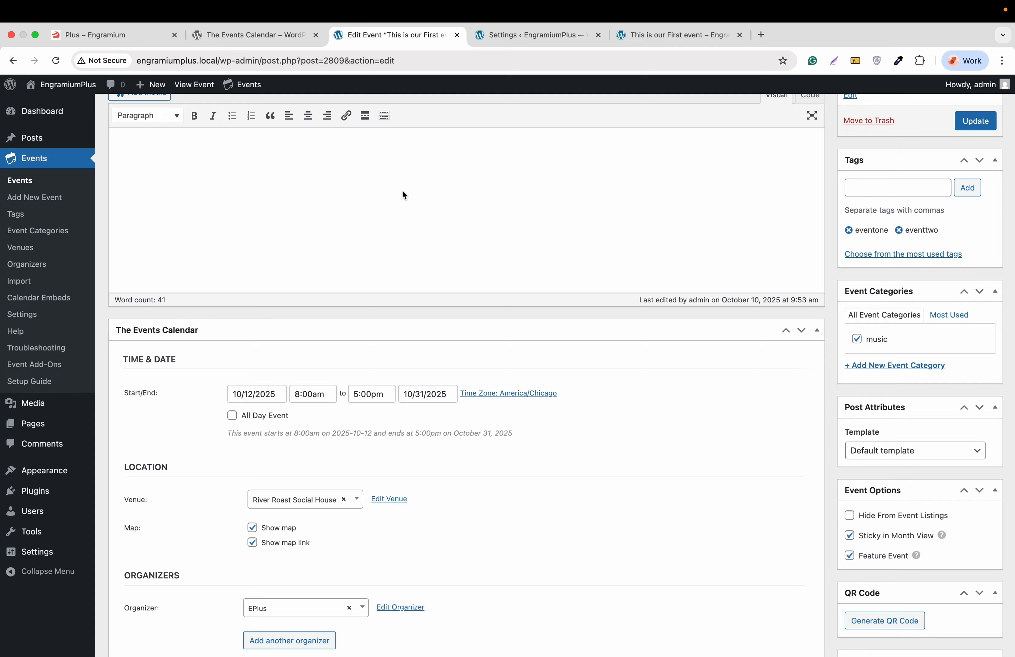
click(527, 36)
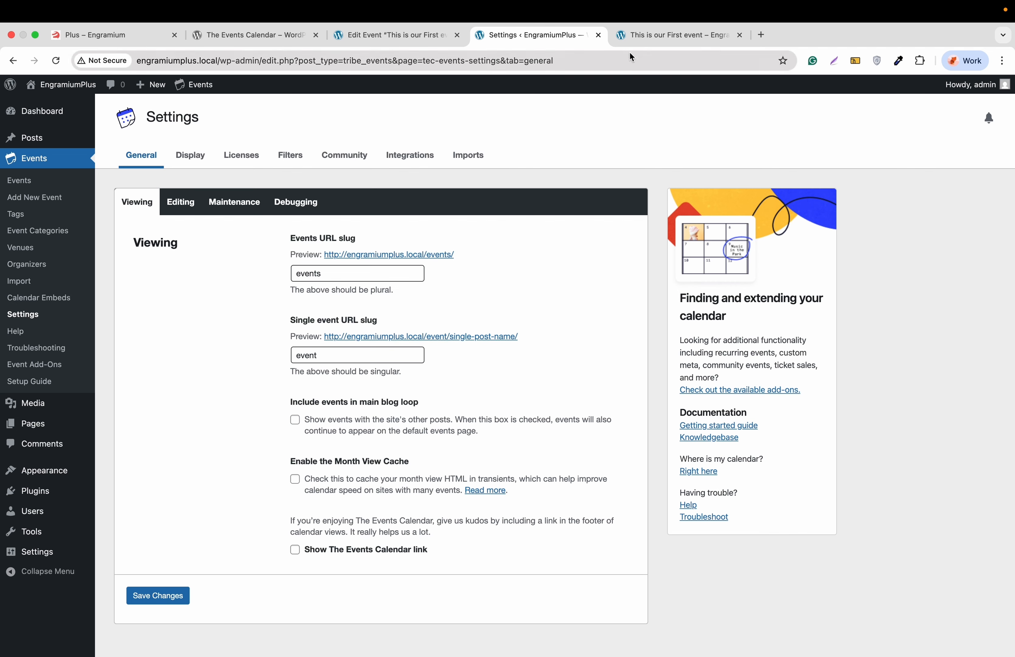
Step: Enable and save the Show The Events Calendar link option, then view the Editing settings
click(639, 41)
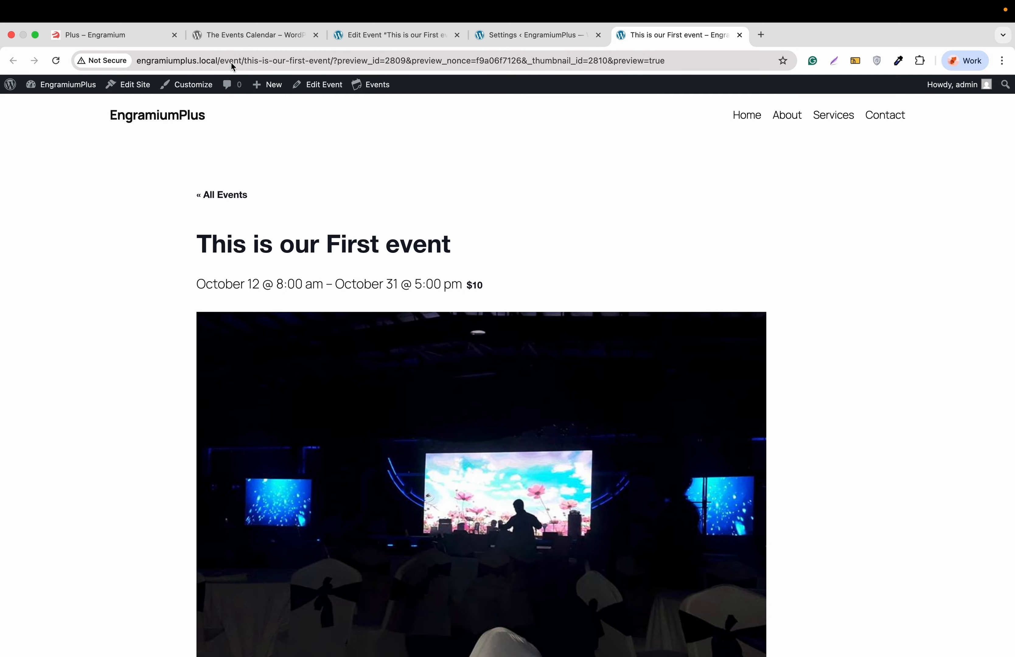
click(502, 37)
scroll(214, 382, down, 1)
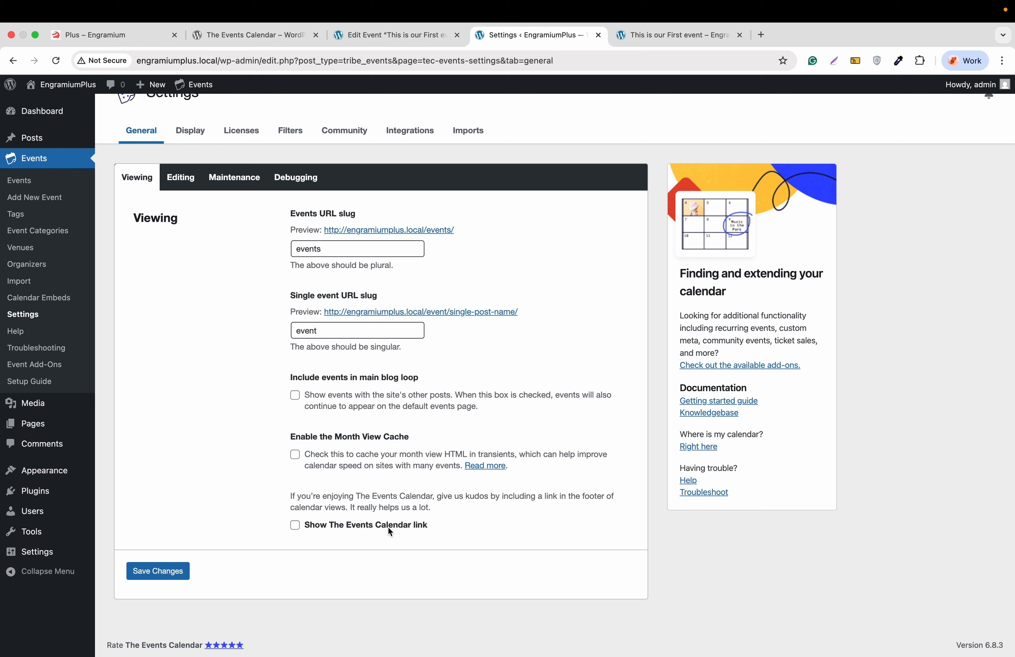
click(295, 526)
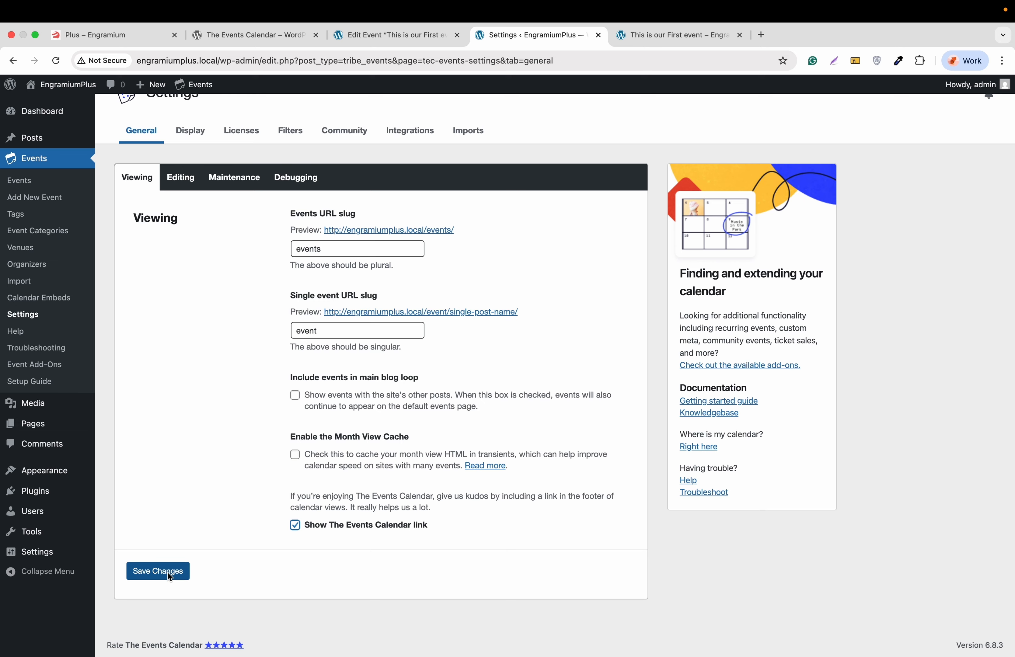
click(167, 572)
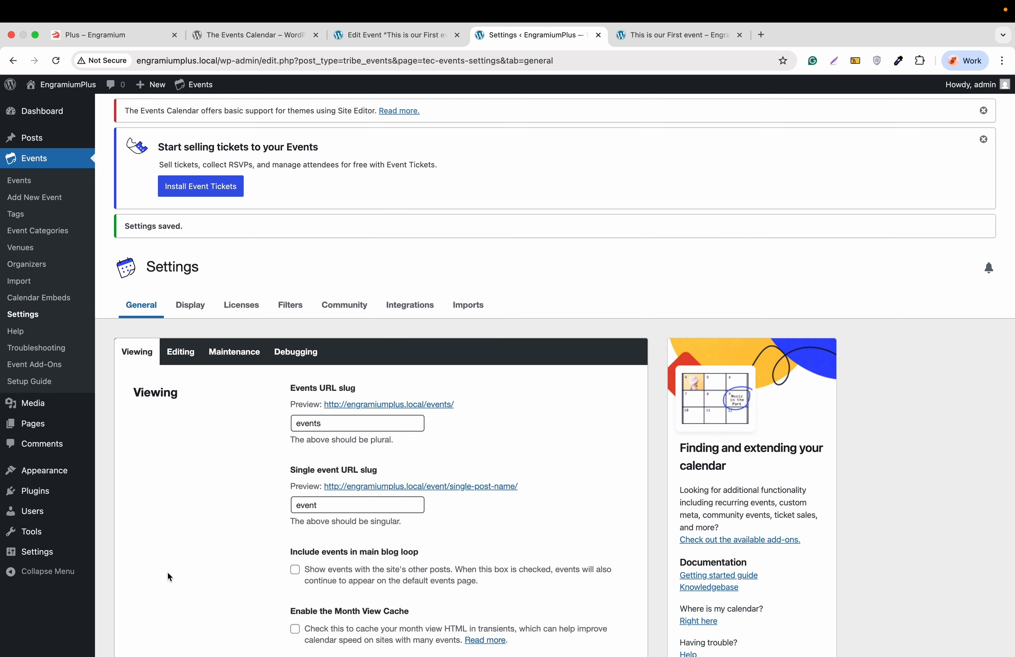
click(181, 351)
scroll(207, 393, down, 2)
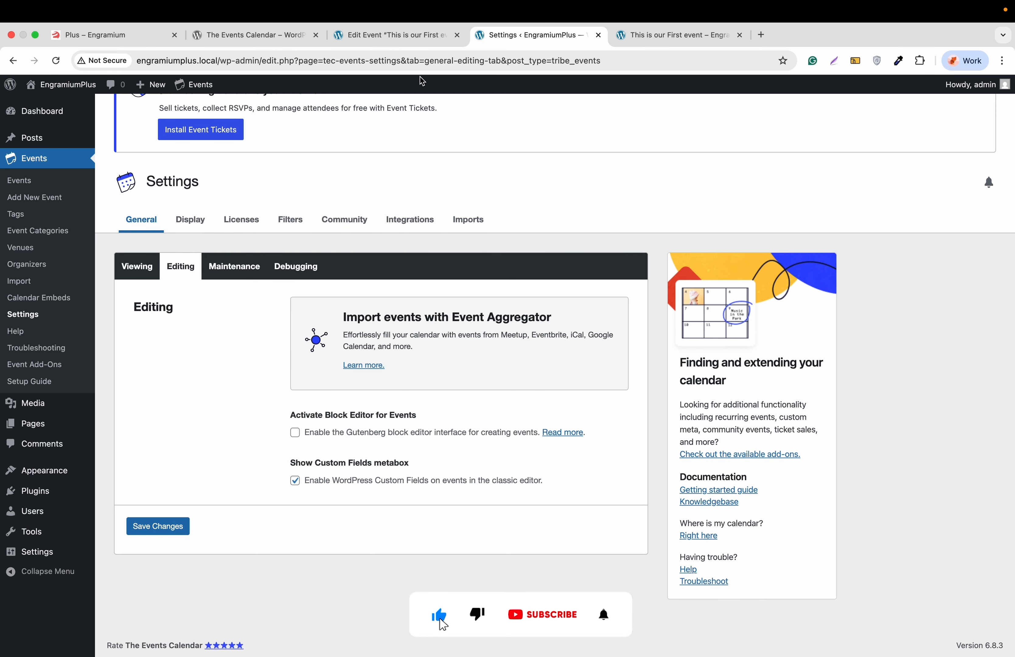
Step: Enable Activate Block Editor in the calendar's Editing settings and save
click(409, 38)
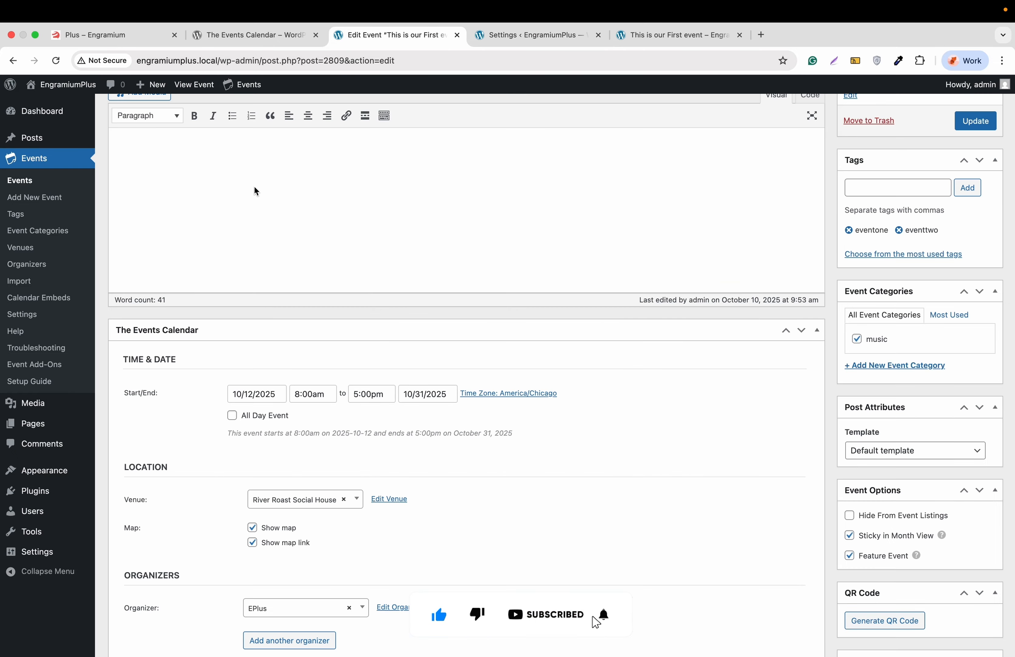
scroll(254, 188, up, 5)
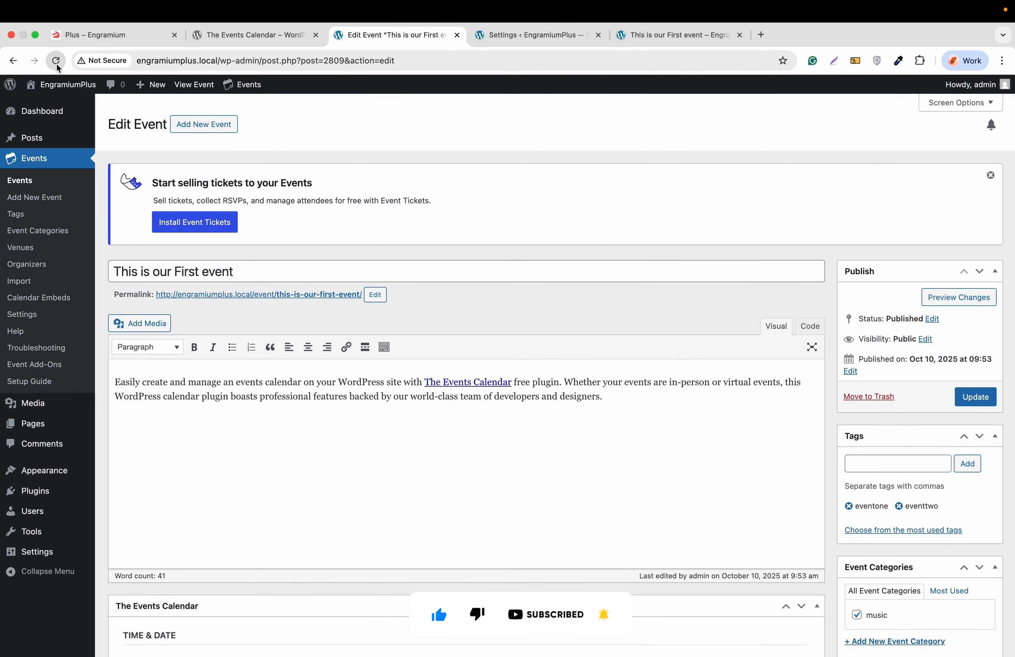
scroll(342, 250, down, 8)
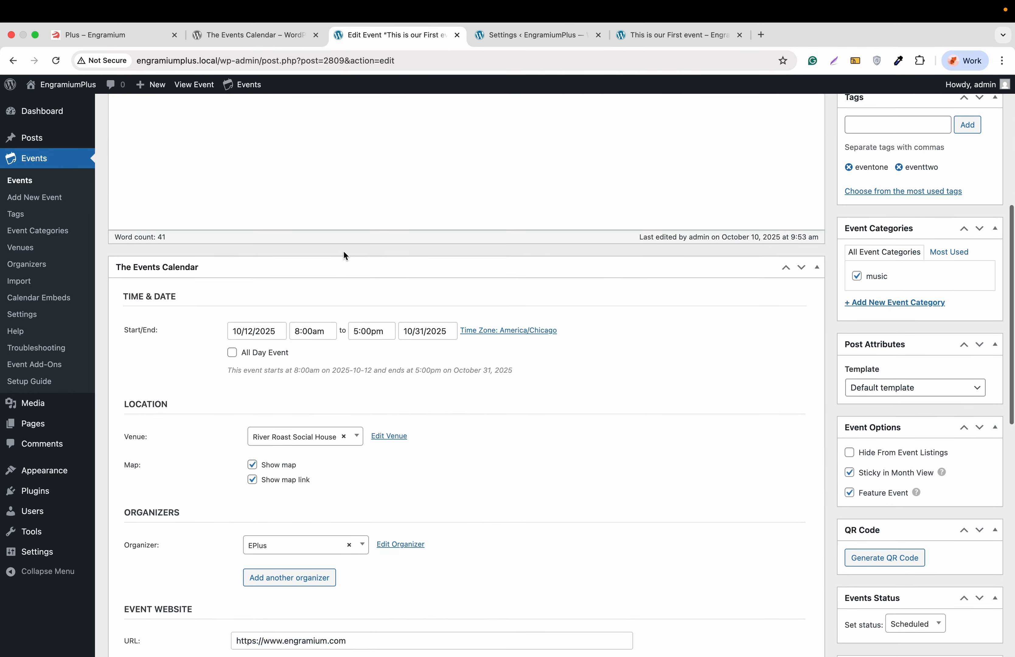
click(511, 39)
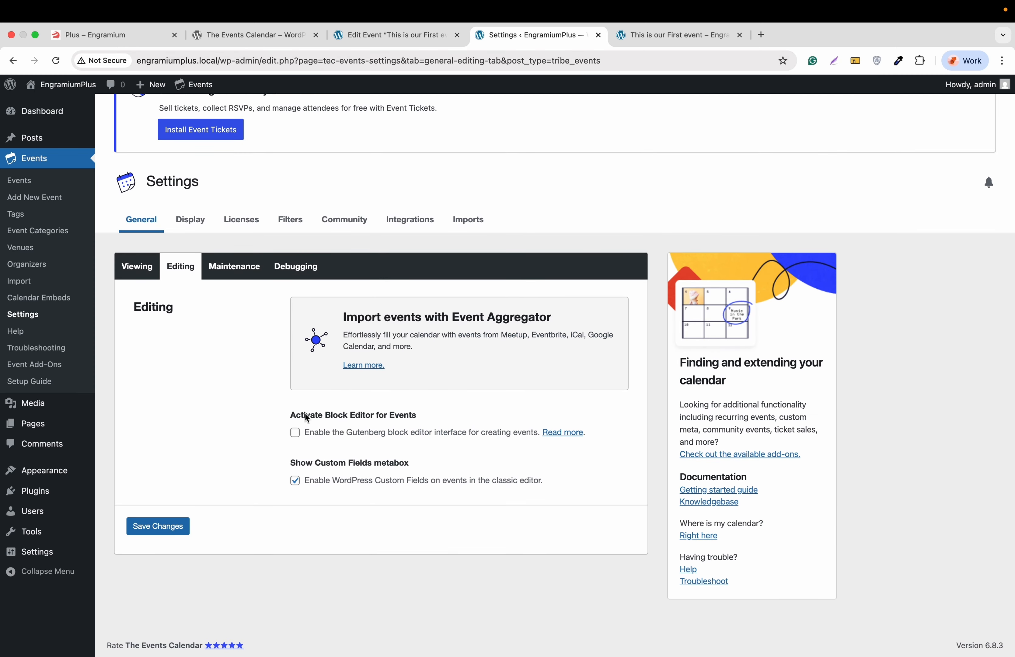
click(296, 432)
click(165, 526)
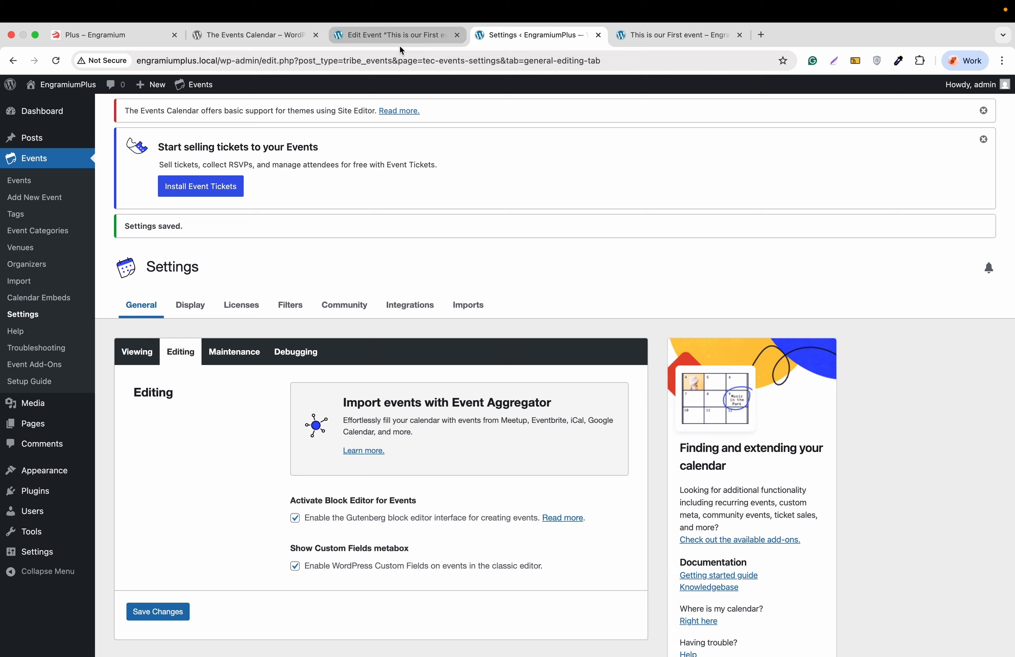
Step: Reload the event's edit page so it opens in the block editor
click(399, 43)
click(56, 61)
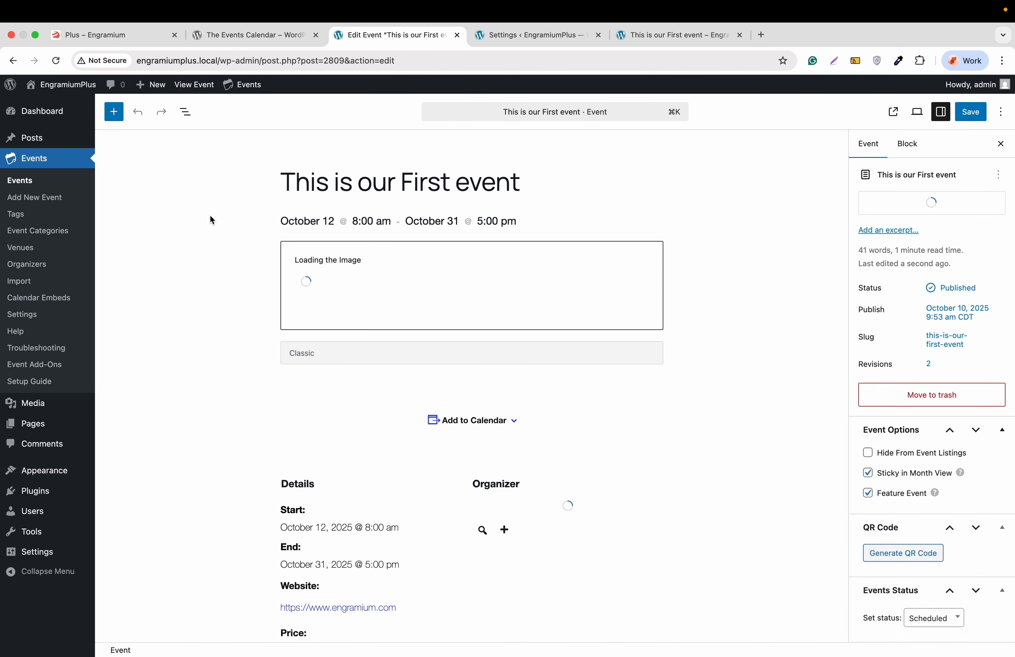
scroll(212, 221, down, 2)
scroll(212, 221, down, 15)
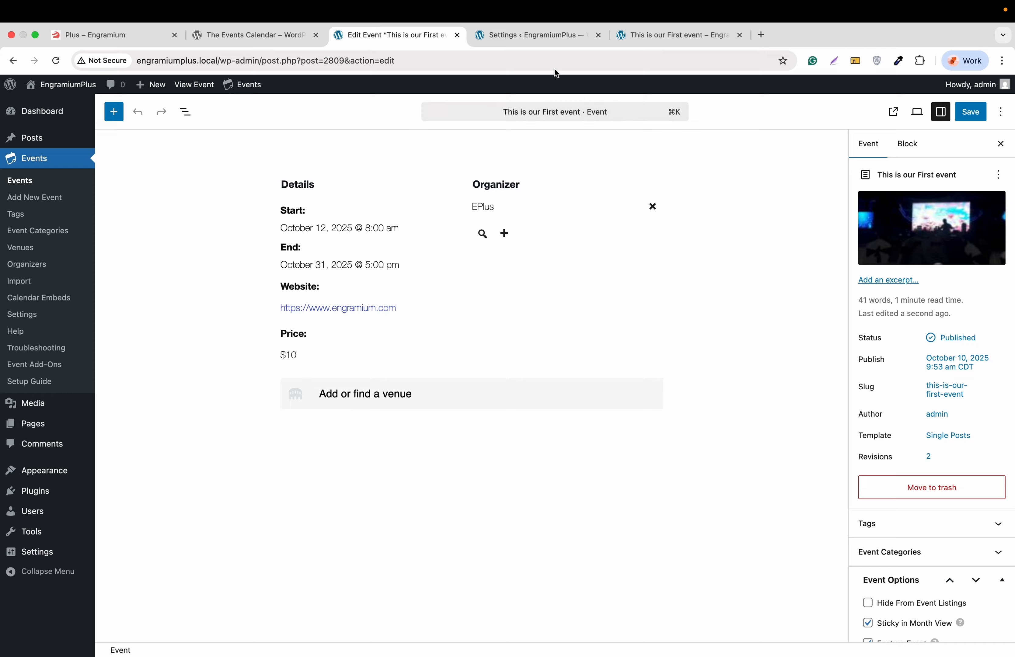
Step: In the Maintenance settings, show the age options for trashing old events
click(558, 35)
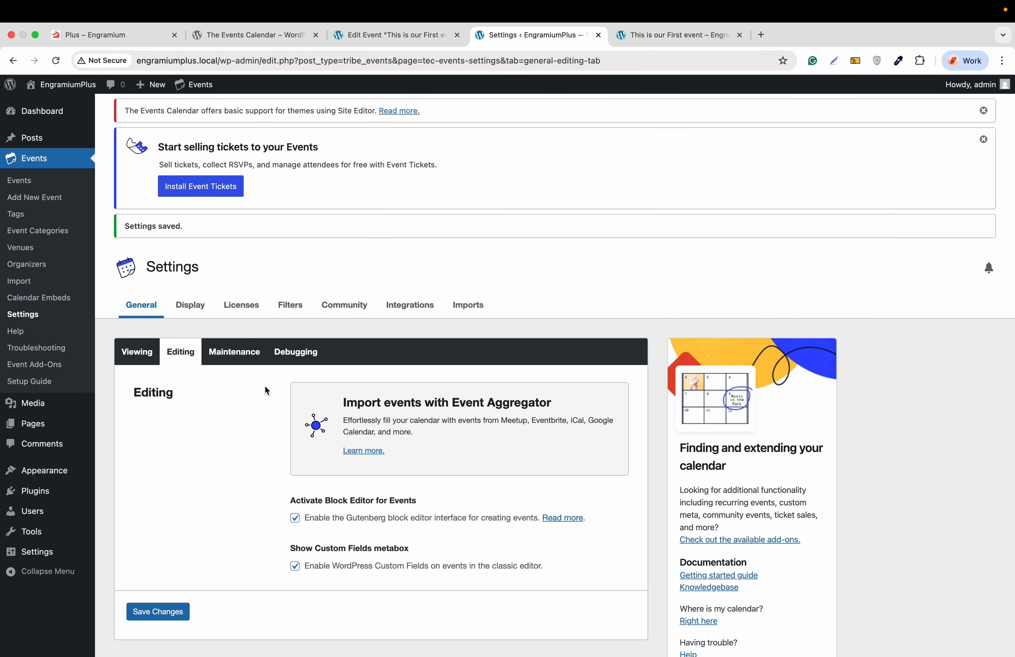
click(244, 353)
scroll(246, 423, down, 1)
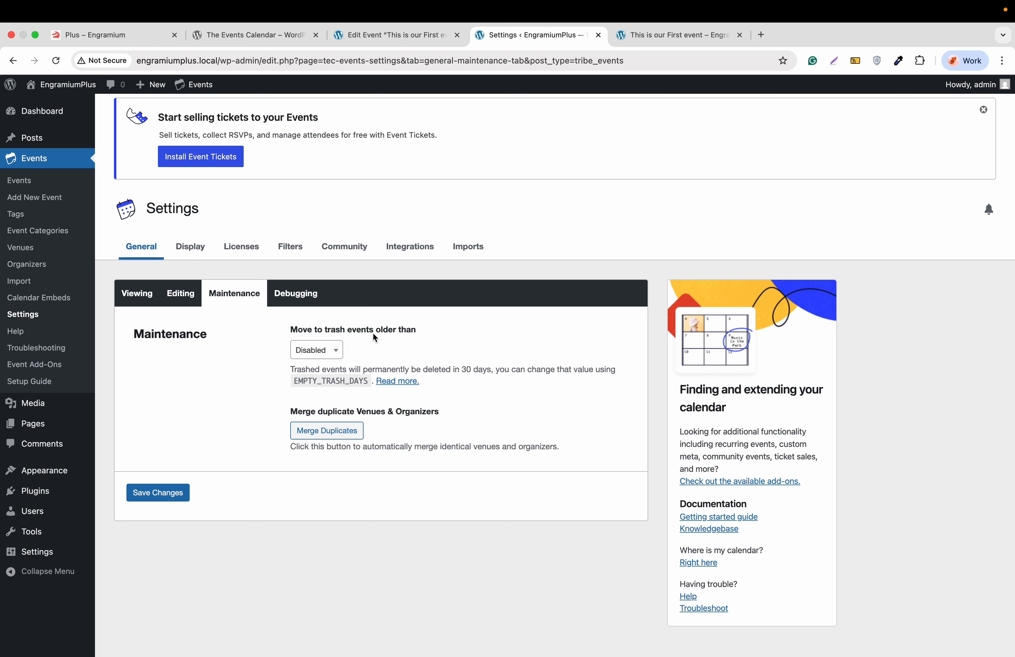
click(336, 352)
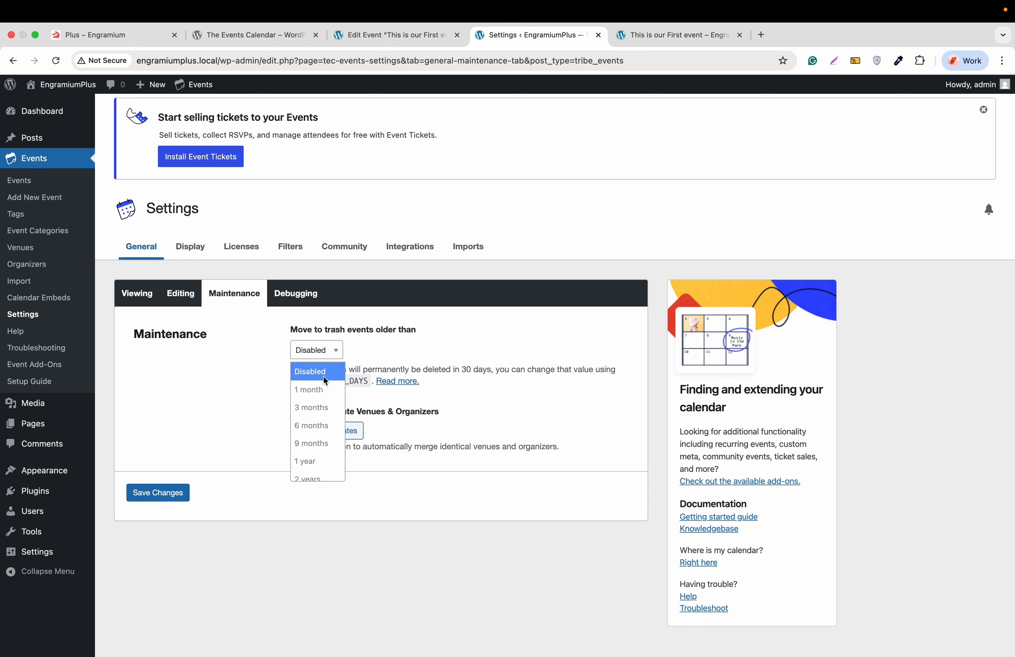
Step: Leave 'Move to trash events older than' on Disabled and review the Debugging settings
scroll(316, 429, down, 1)
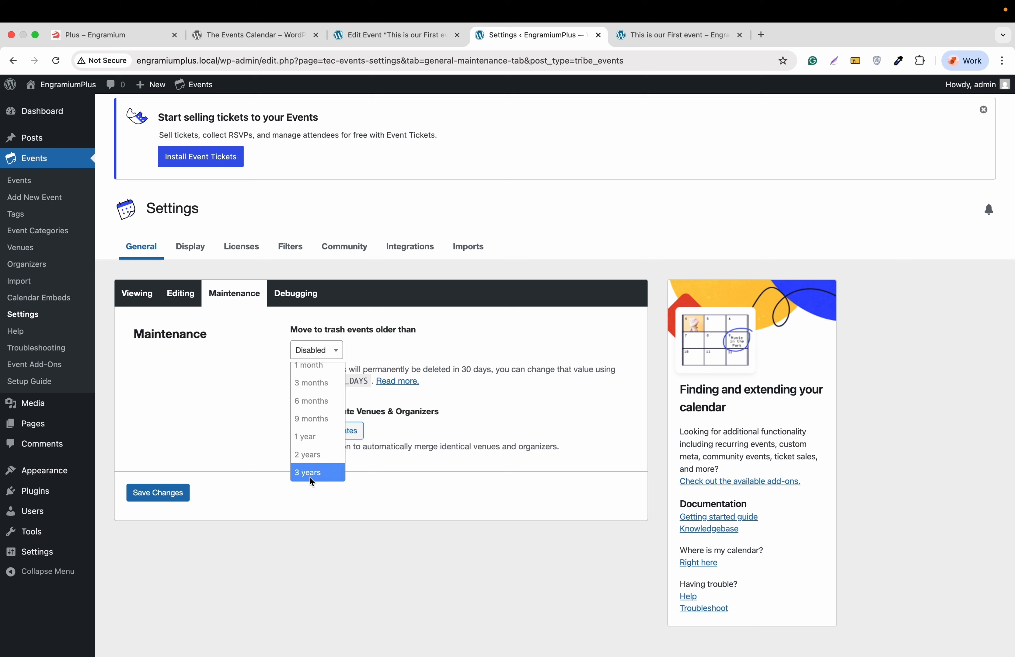
scroll(317, 429, up, 1)
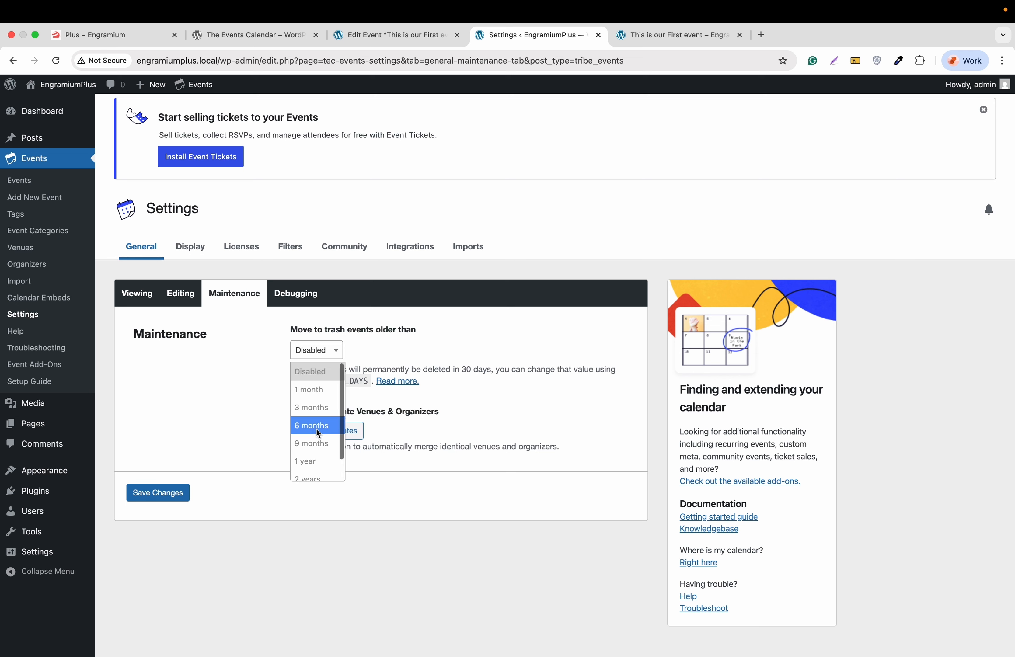
click(315, 374)
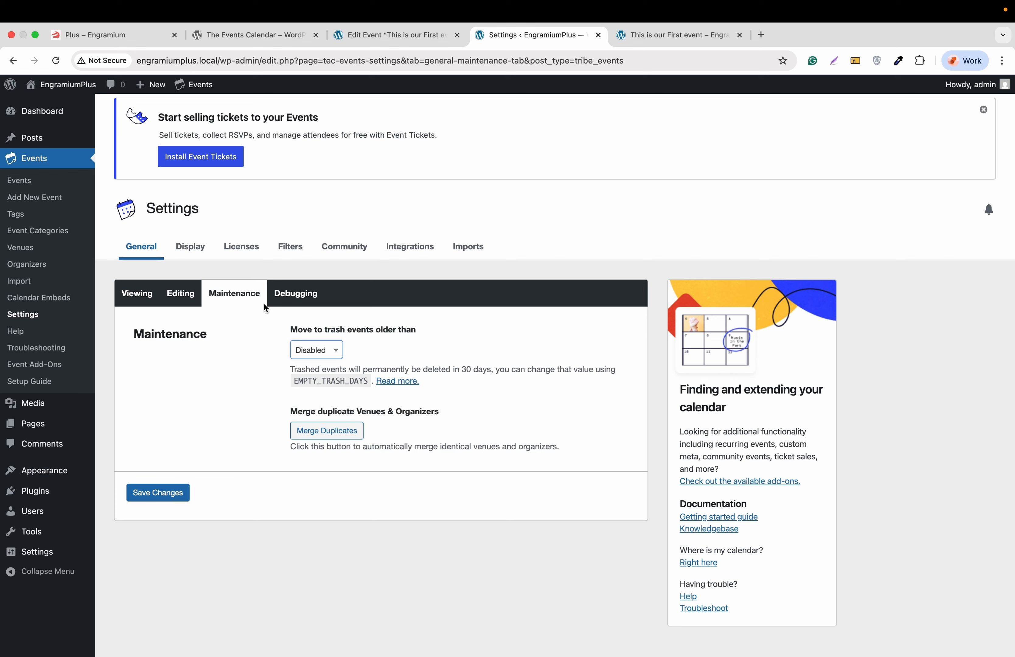
click(297, 297)
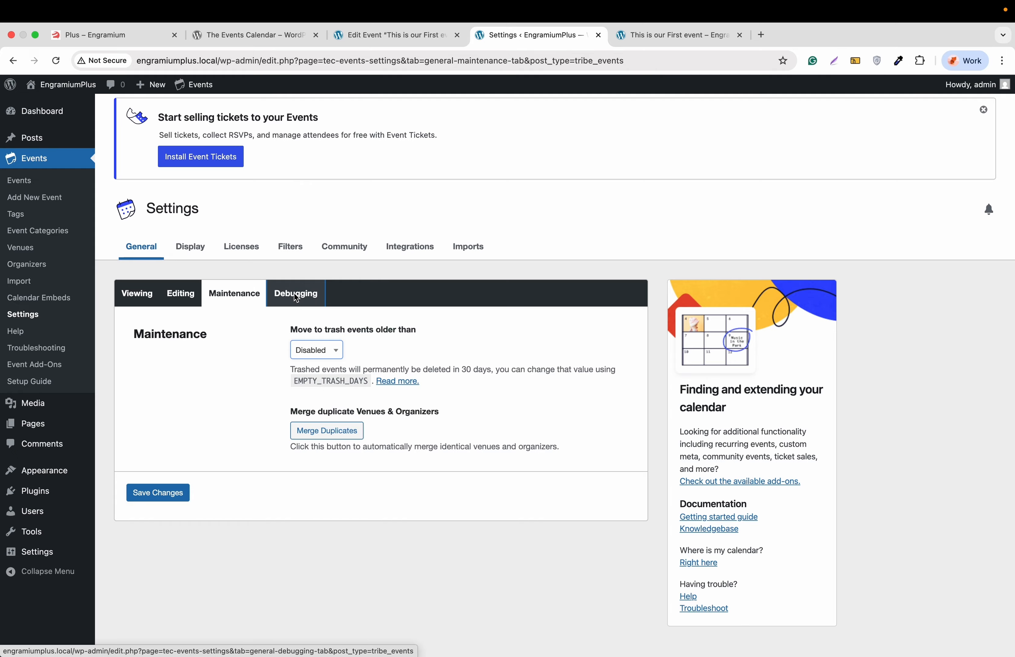
scroll(245, 403, down, 2)
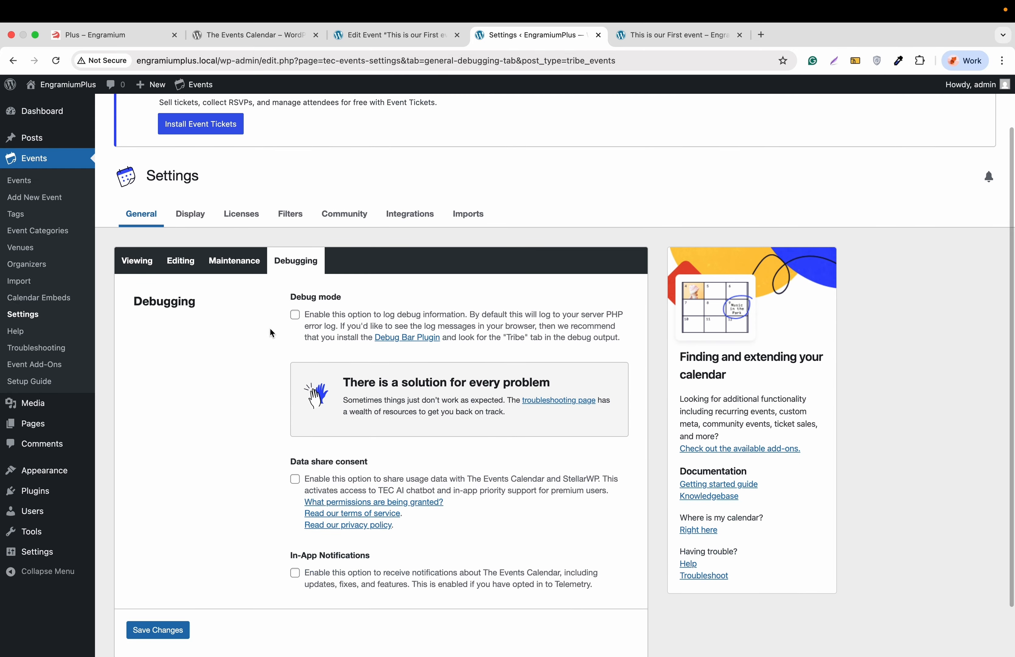
scroll(257, 406, down, 2)
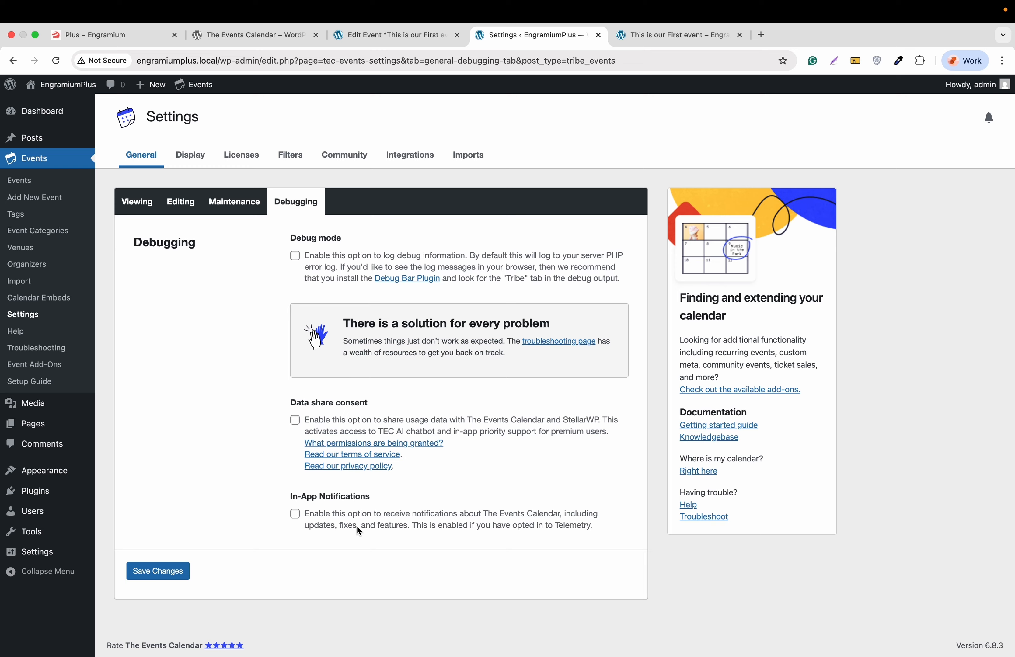
scroll(206, 275, up, 2)
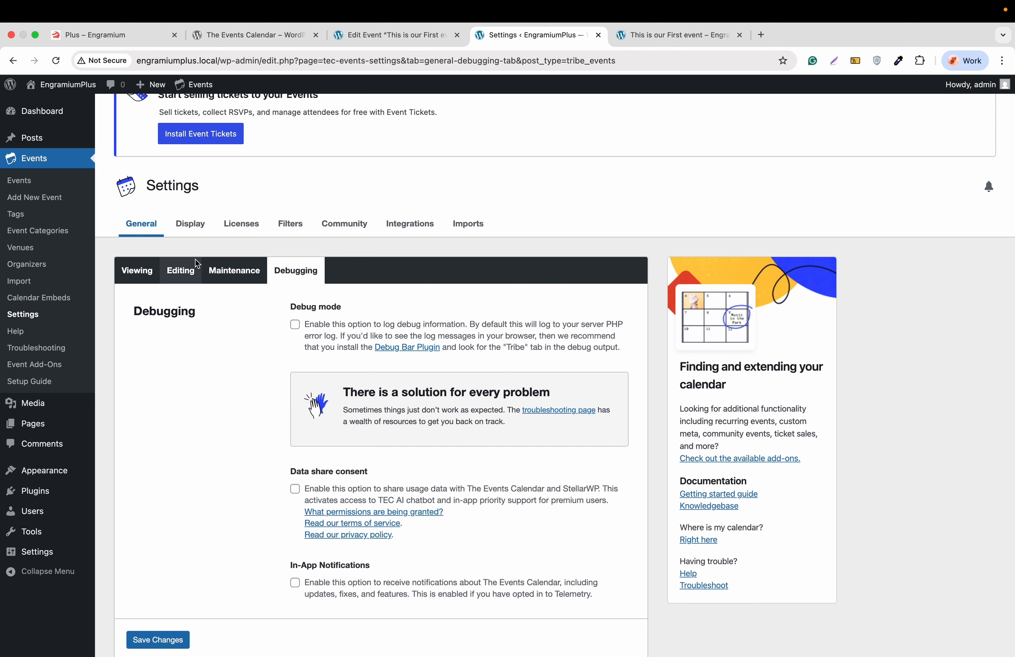
Step: Review the Display calendar settings, with List, Month and Day views enabled
click(191, 226)
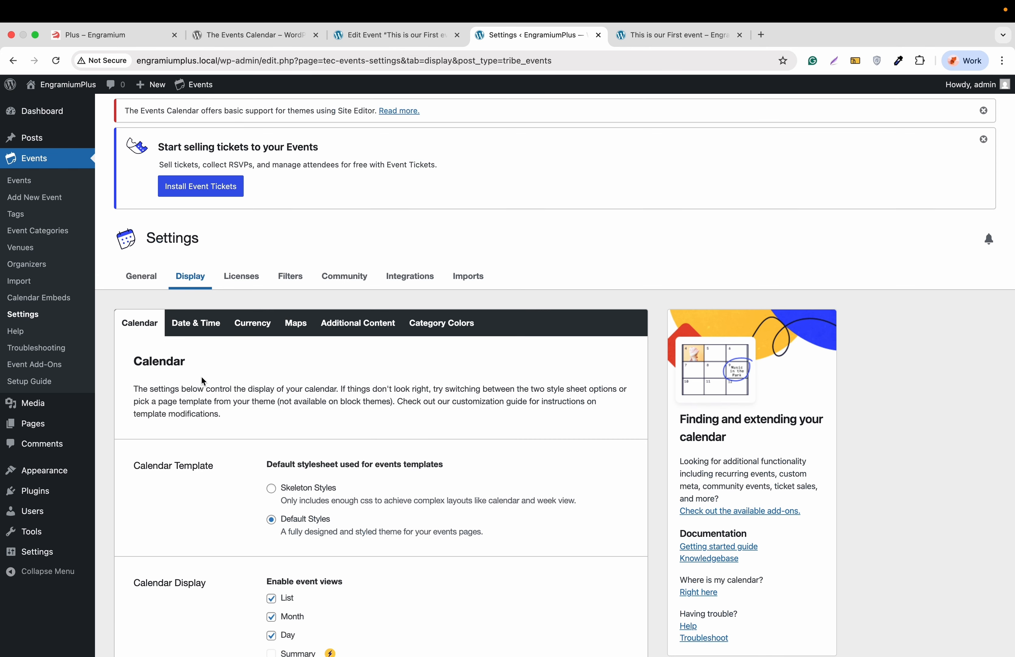
scroll(201, 376, down, 2)
scroll(183, 353, down, 6)
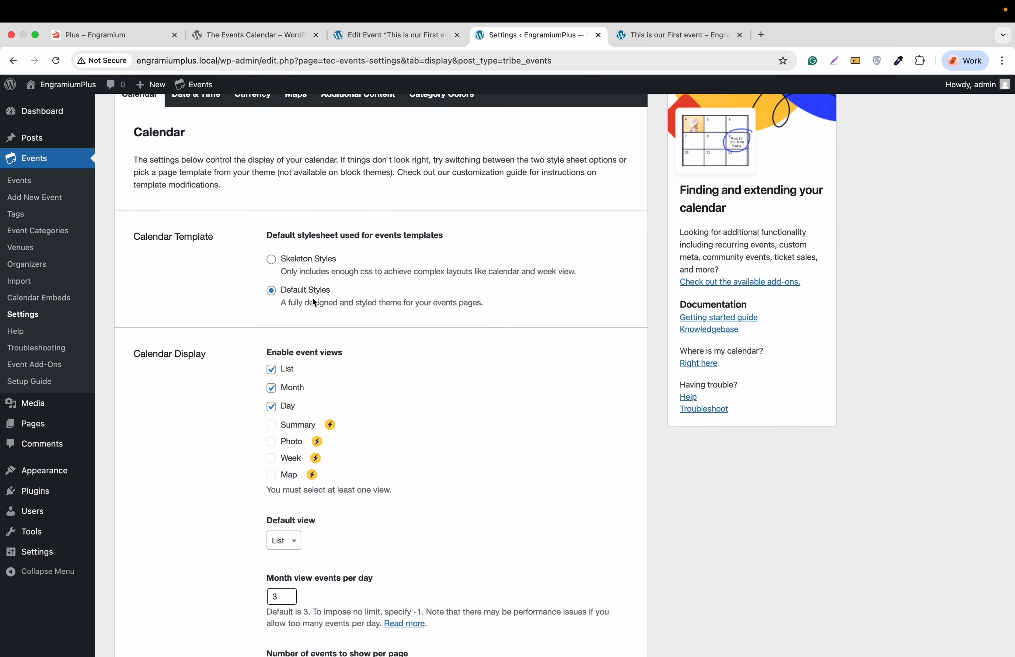
scroll(315, 303, down, 3)
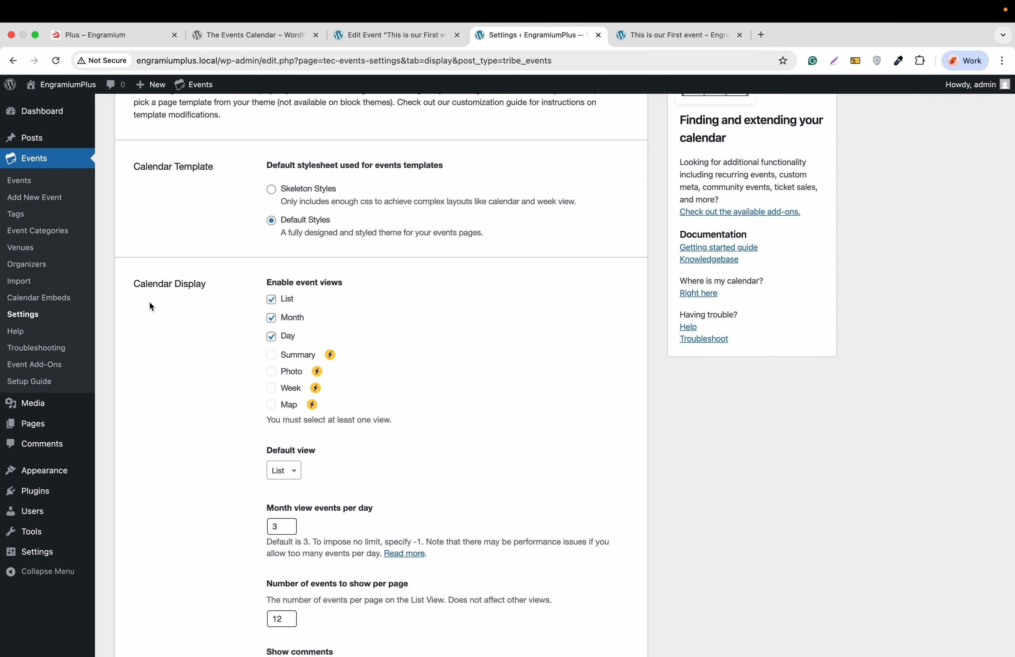
scroll(150, 303, down, 8)
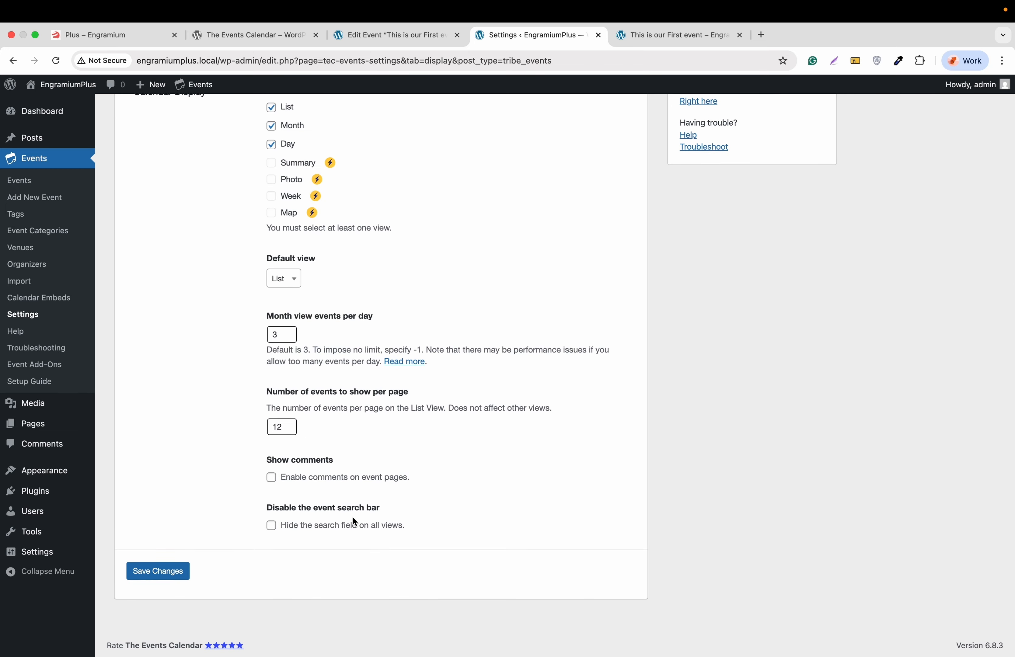
scroll(352, 517, up, 10)
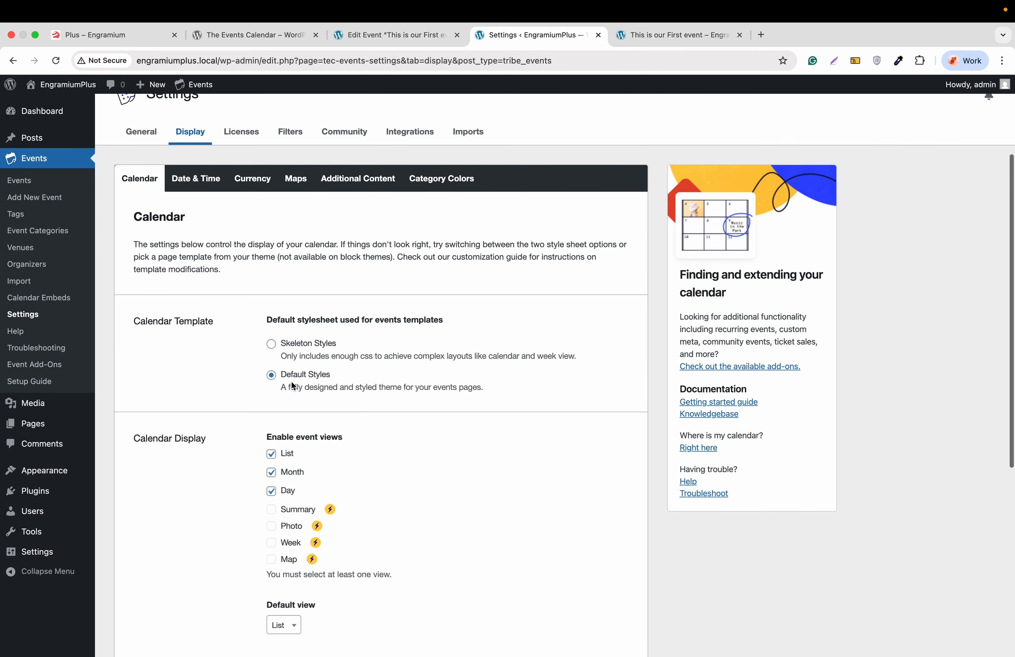
Step: Review the Date & Time settings: date format 'F j, Y' and '@' separator
click(203, 179)
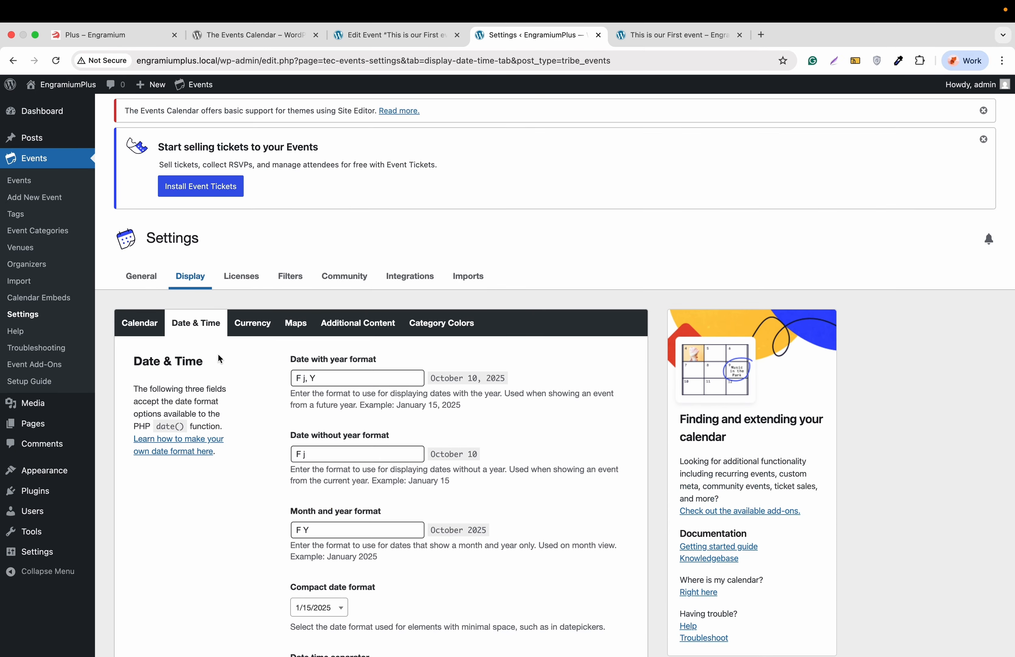
scroll(218, 354, down, 2)
scroll(258, 342, down, 3)
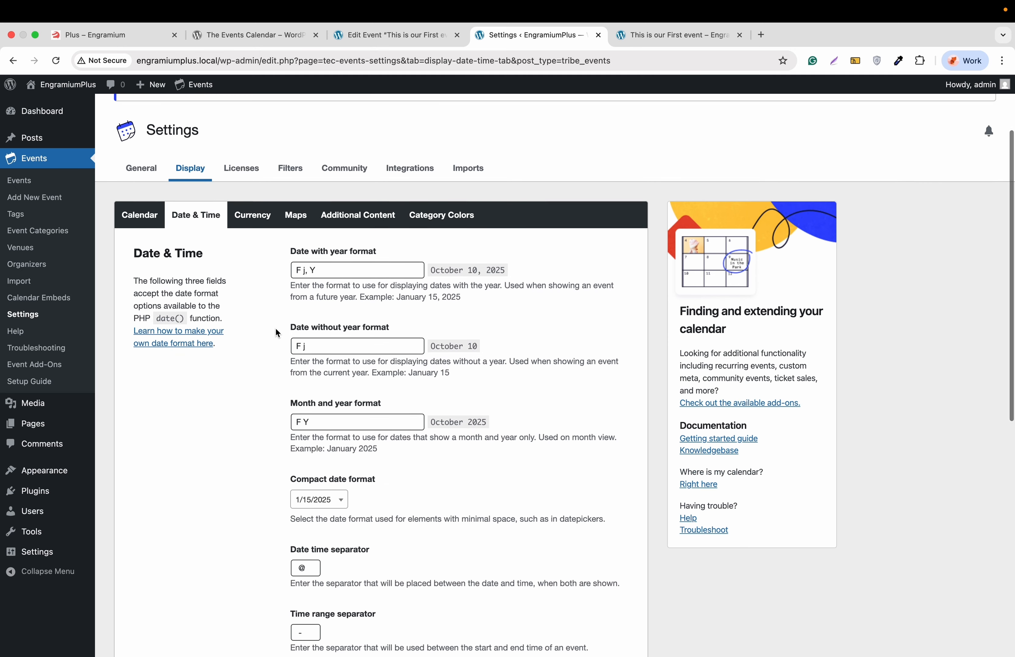
scroll(276, 327, down, 5)
scroll(278, 333, down, 3)
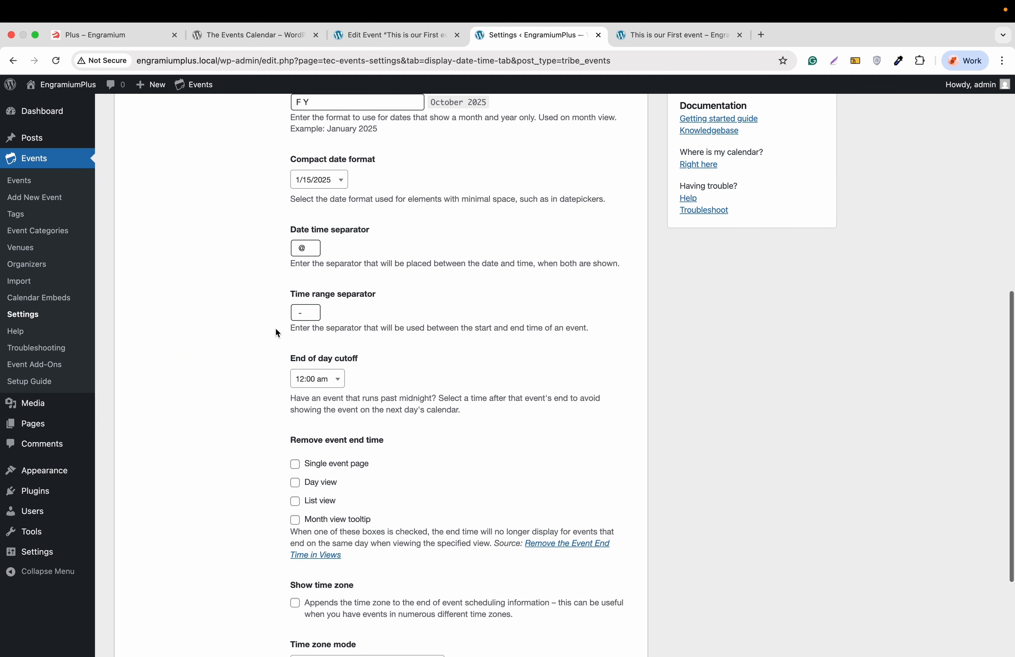
scroll(358, 244, down, 4)
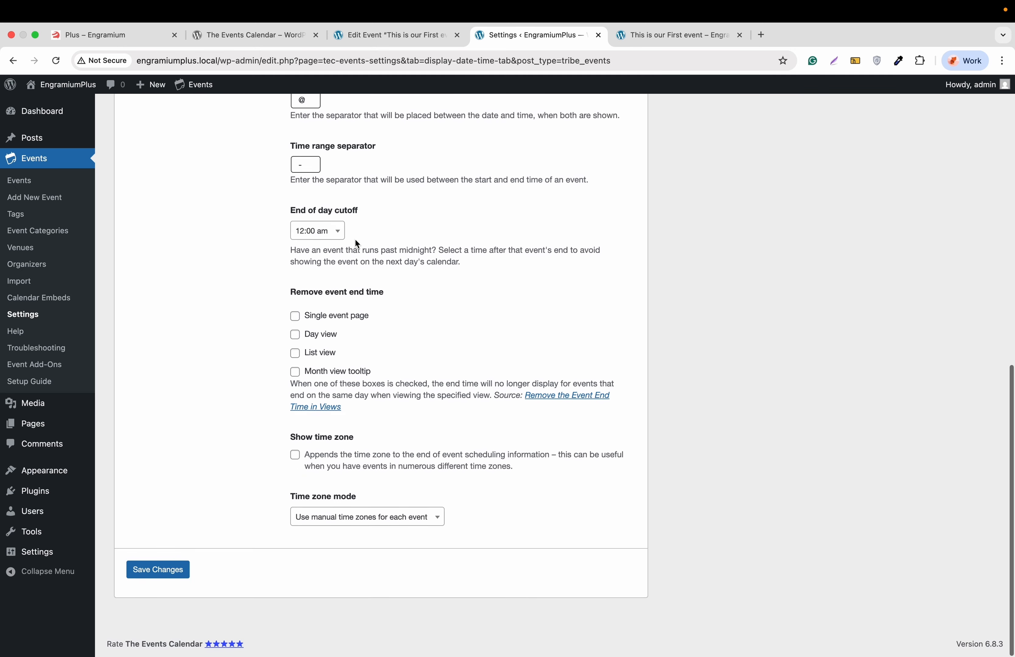
scroll(169, 491, up, 15)
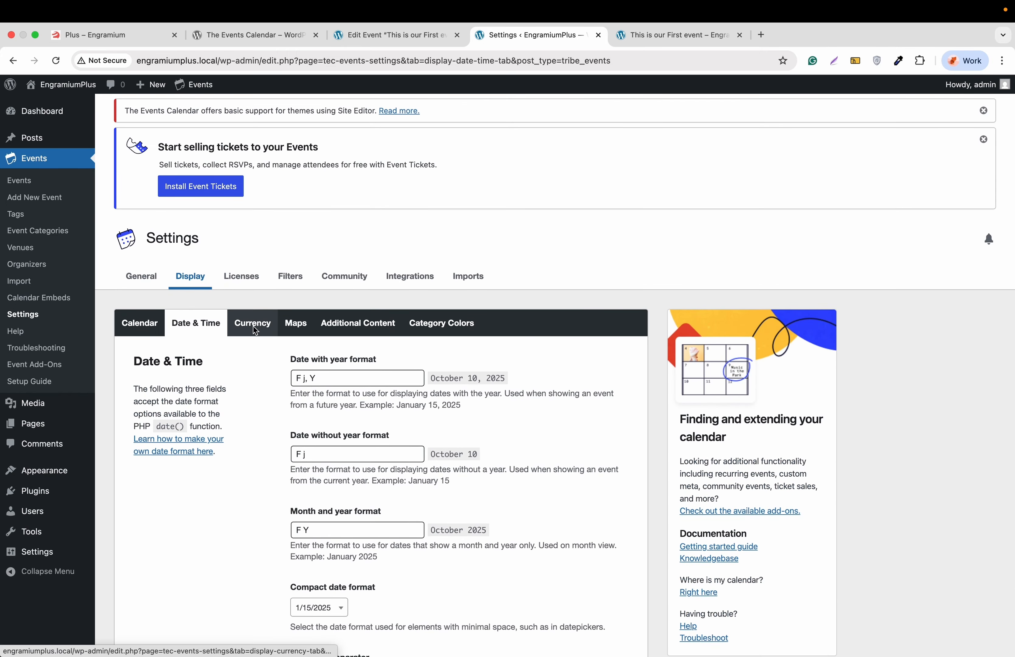
Step: Turn off Enable Maps in the Maps display settings and save
click(254, 326)
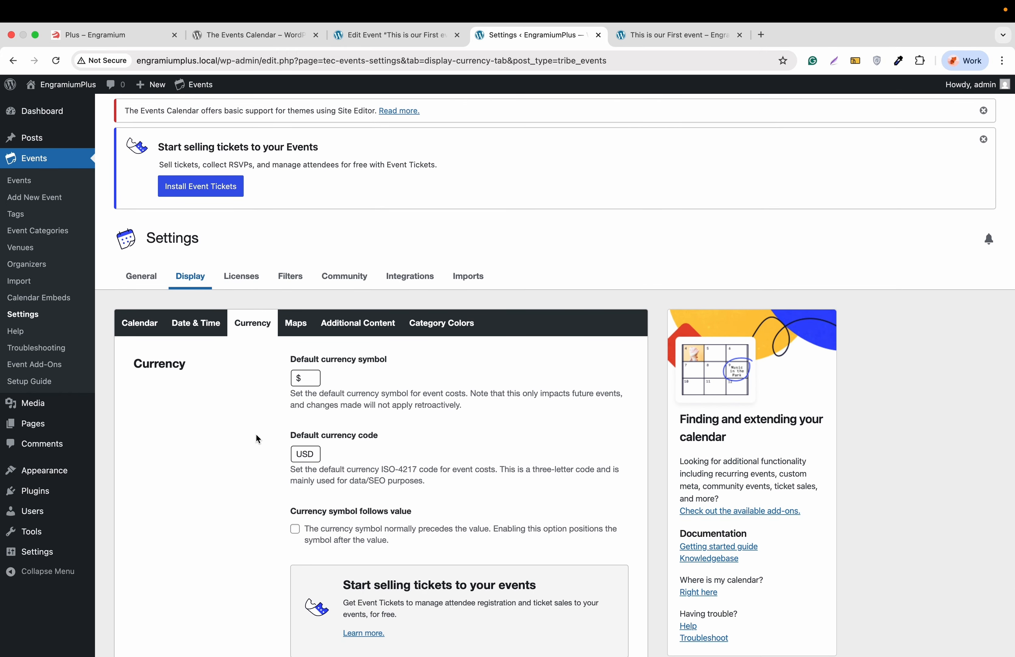
click(308, 322)
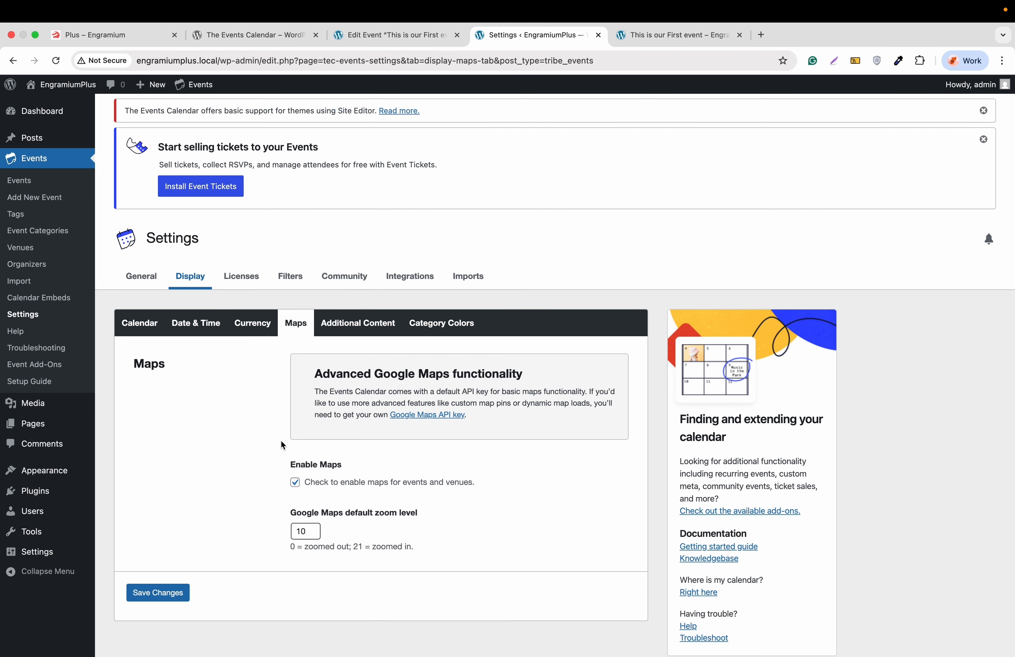
click(295, 482)
click(184, 527)
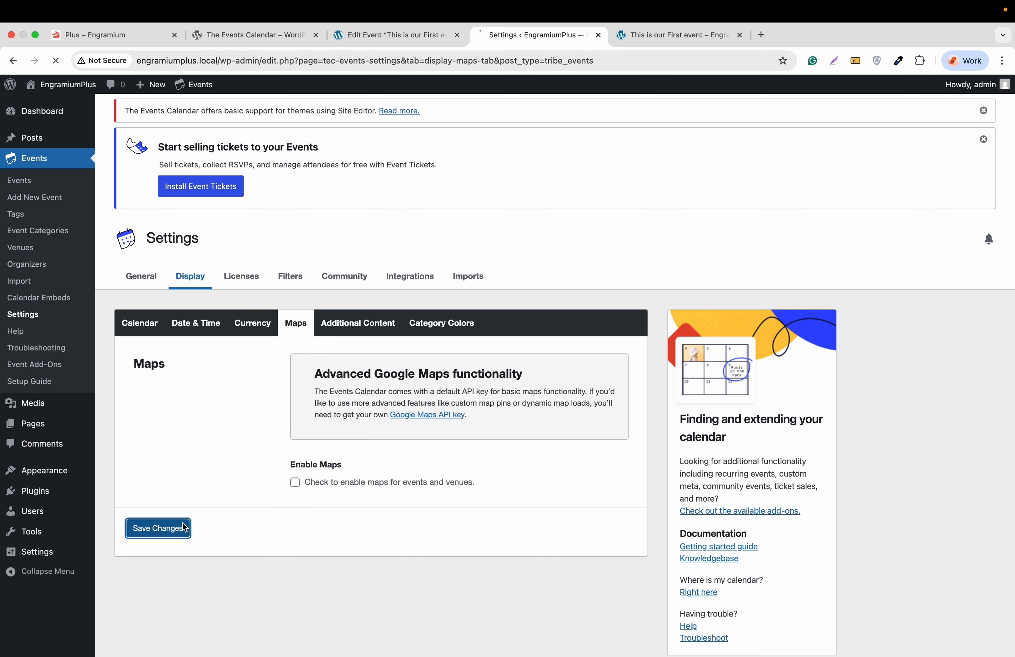
Step: Reload the event's front-end preview to see it without the map
click(659, 36)
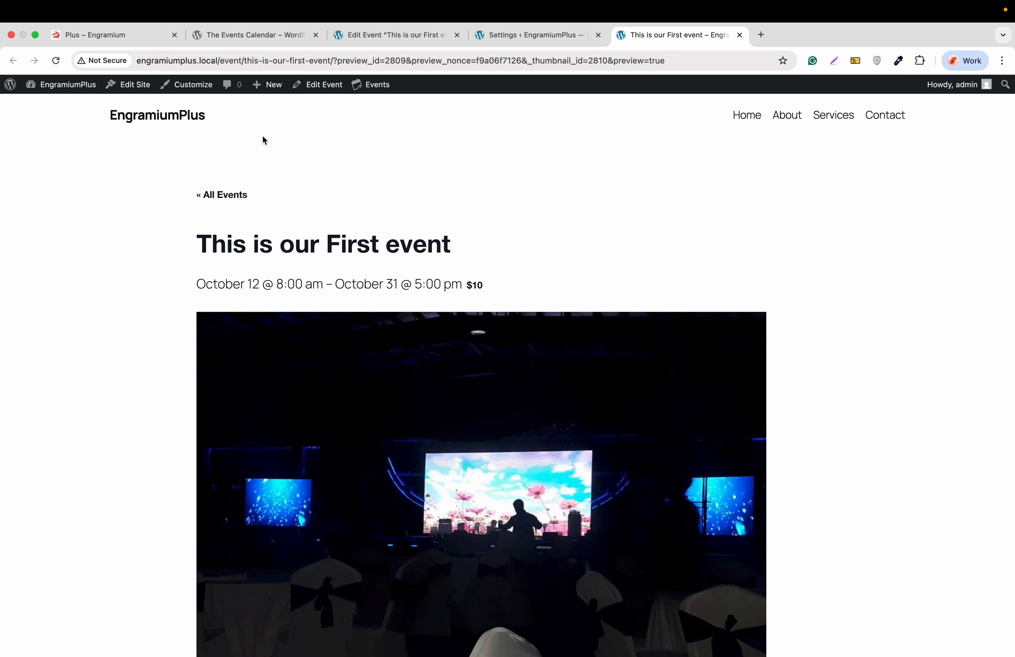
click(56, 61)
scroll(108, 266, down, 10)
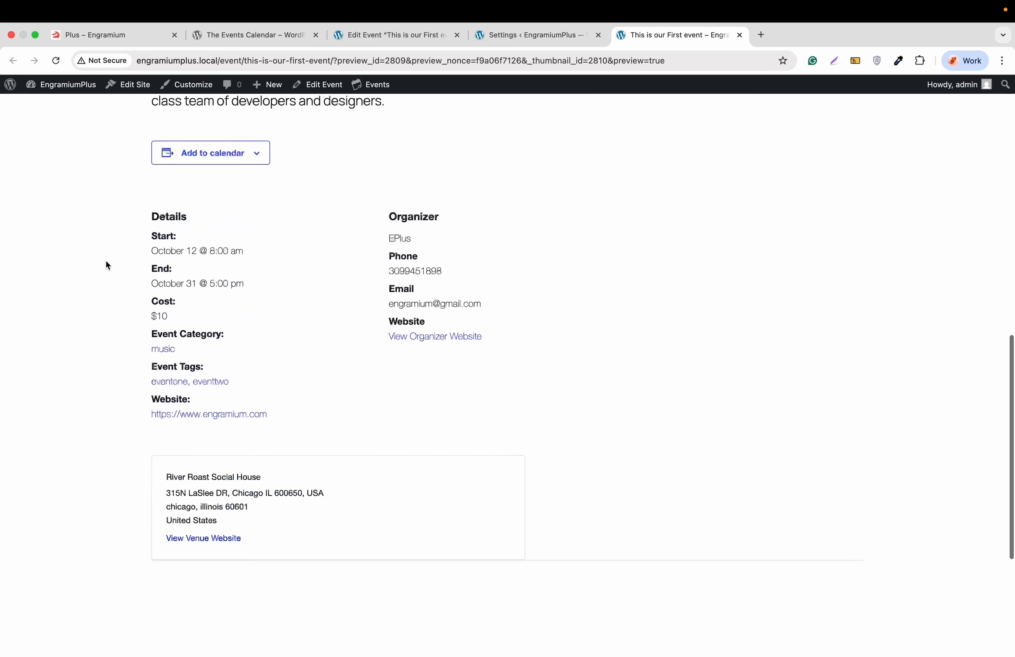
scroll(107, 264, down, 2)
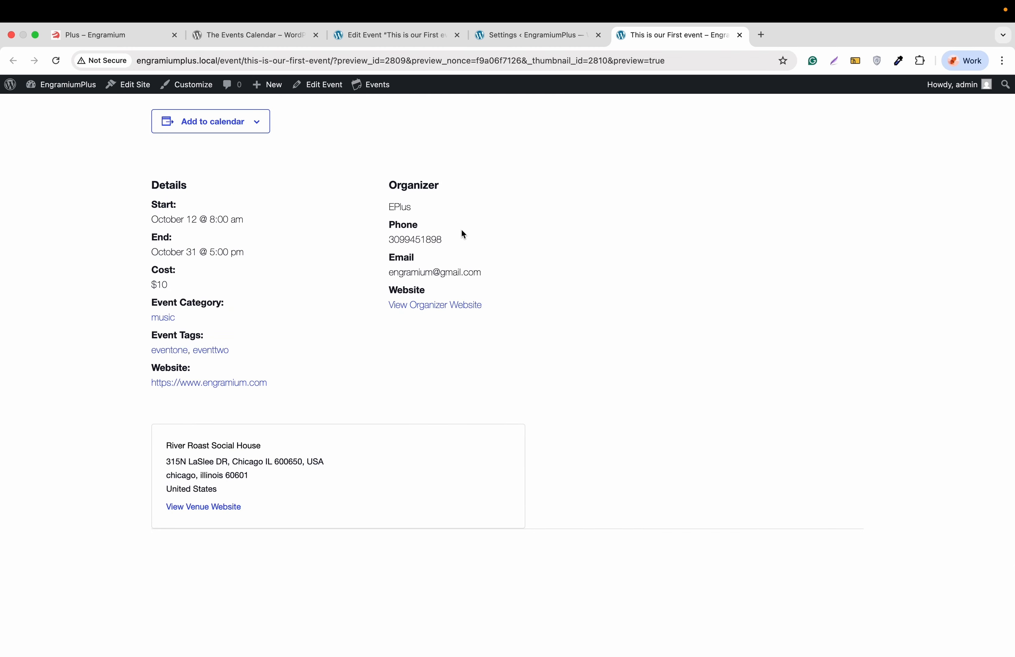
Step: Turn Enable Maps back on and save the Maps settings, zoom level 10
click(526, 37)
scroll(384, 337, down, 2)
click(294, 426)
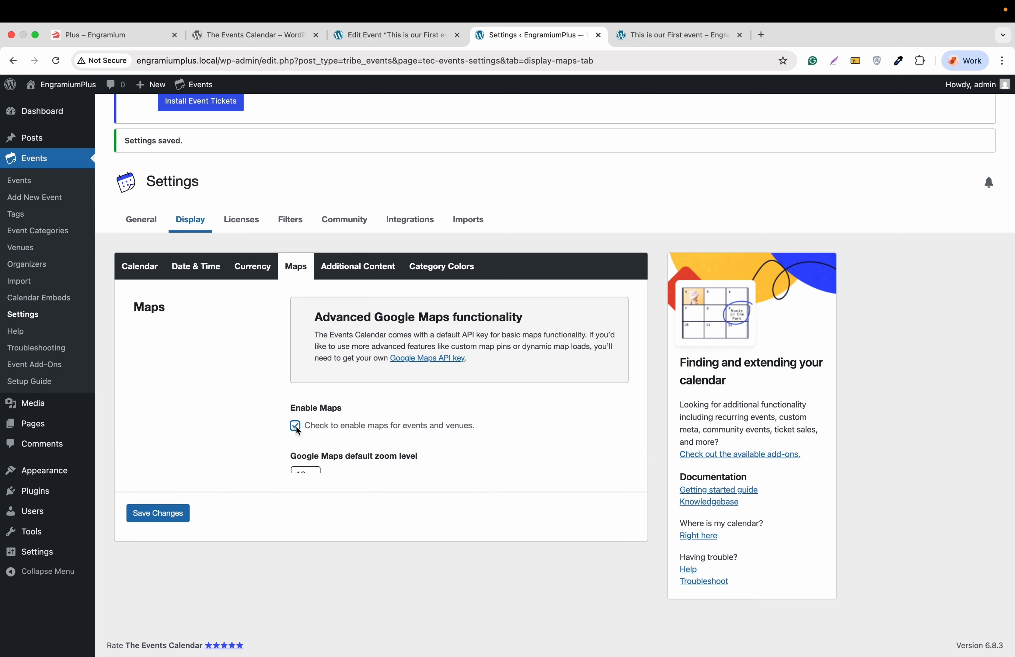
click(151, 540)
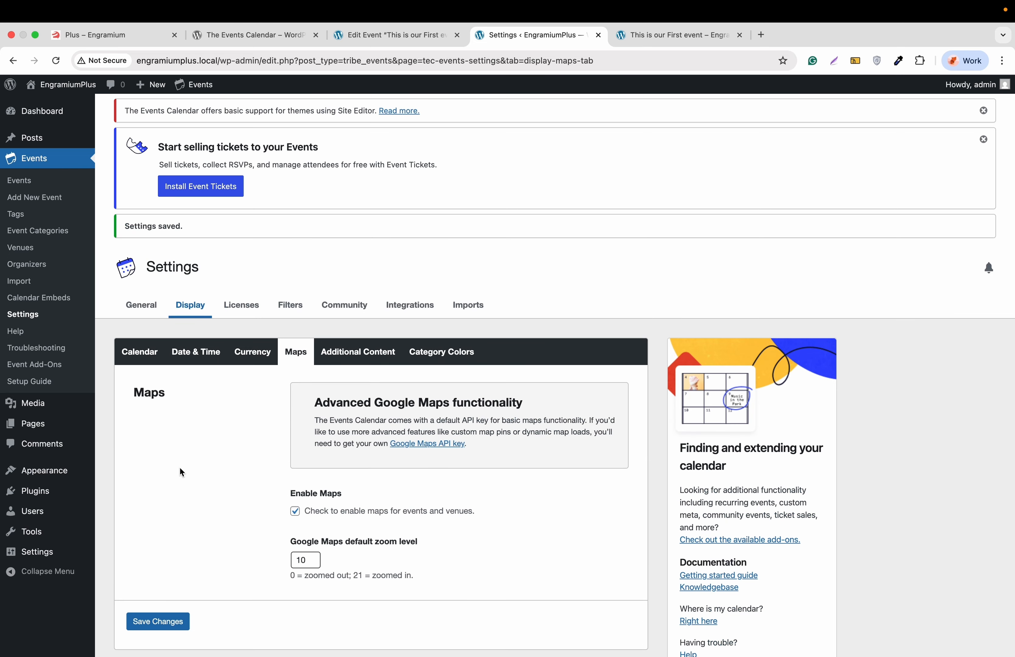
scroll(179, 467, down, 1)
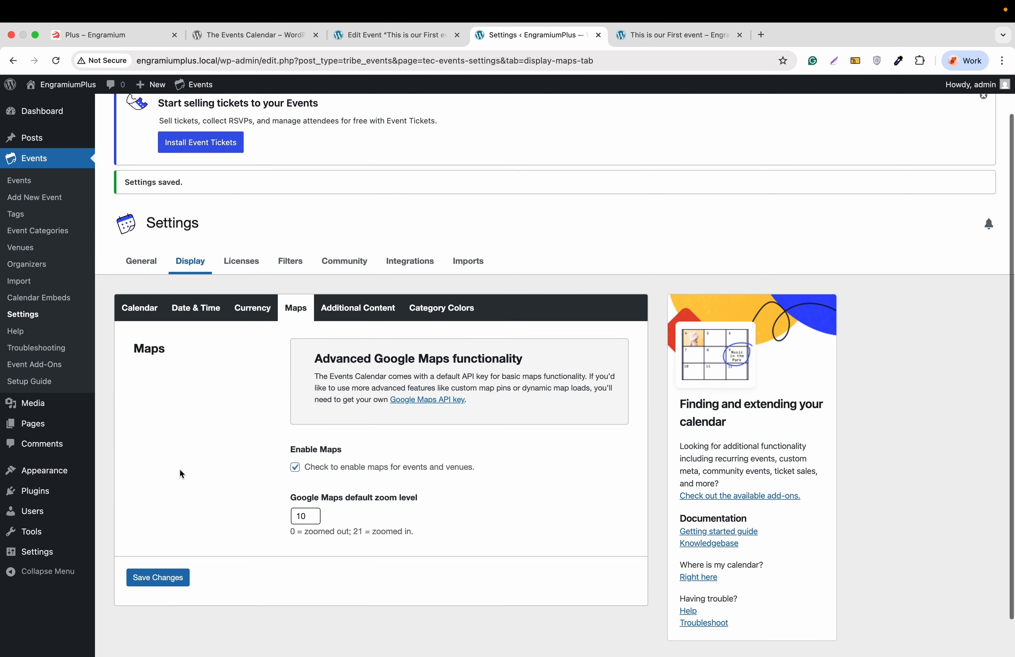
Step: Look through the Additional Content and Category Colors settings
click(367, 311)
scroll(243, 437, down, 3)
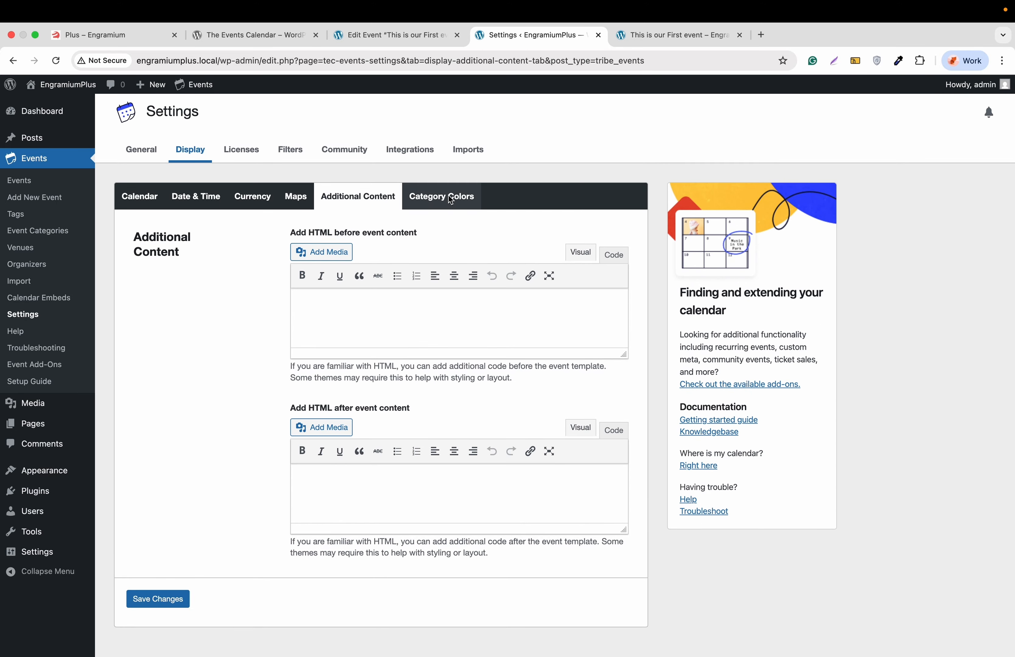
click(450, 196)
scroll(341, 384, down, 3)
scroll(330, 404, down, 2)
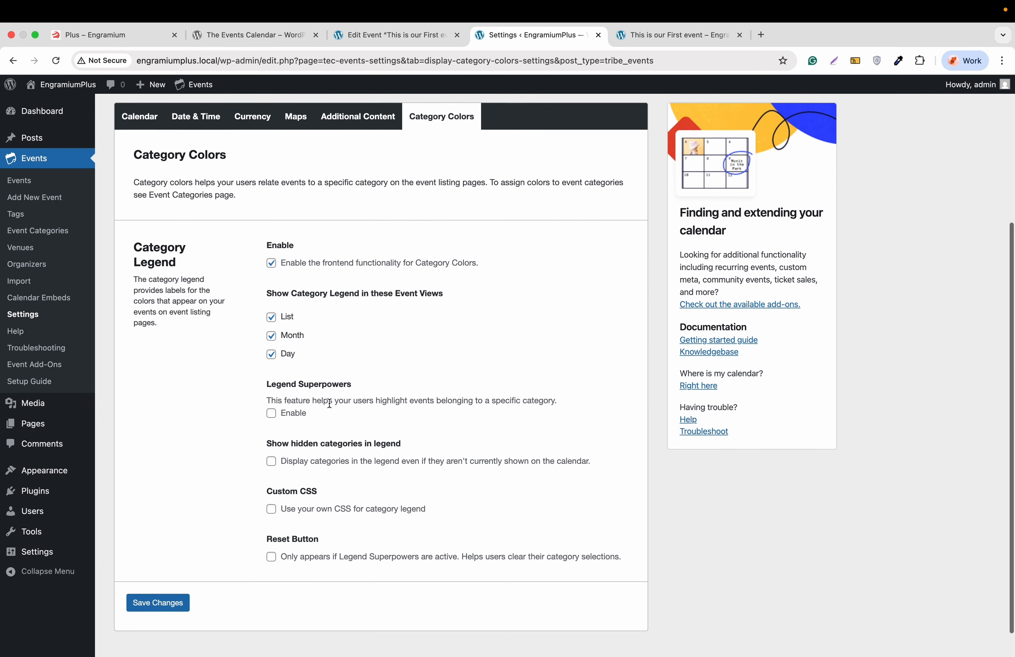
scroll(330, 404, up, 4)
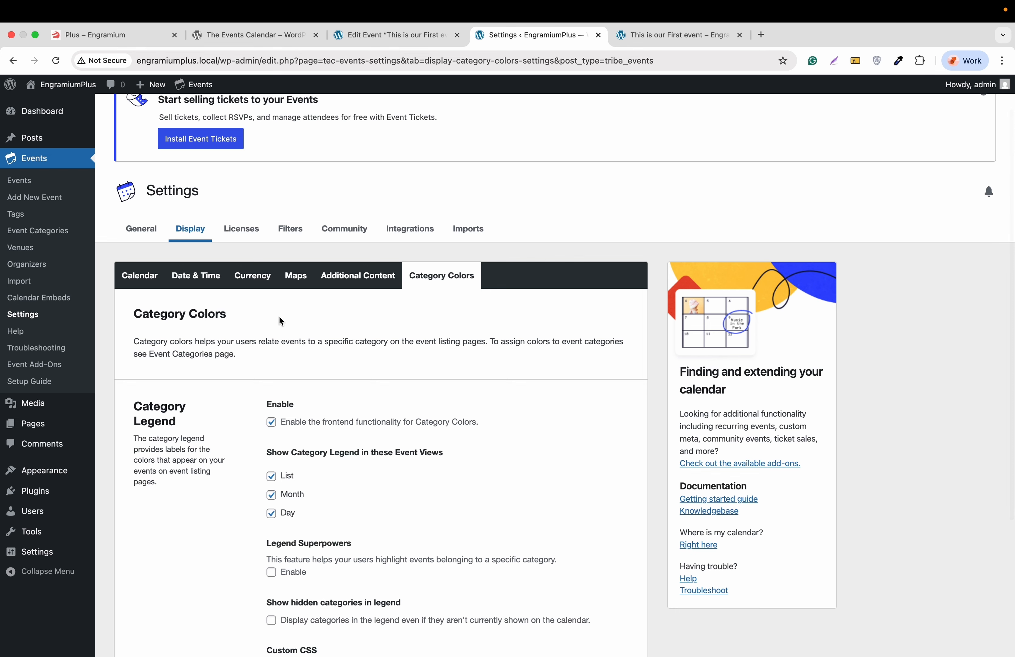
Step: Browse the Licenses, Filters, Community, Integrations and Imports settings, then return to General
click(238, 231)
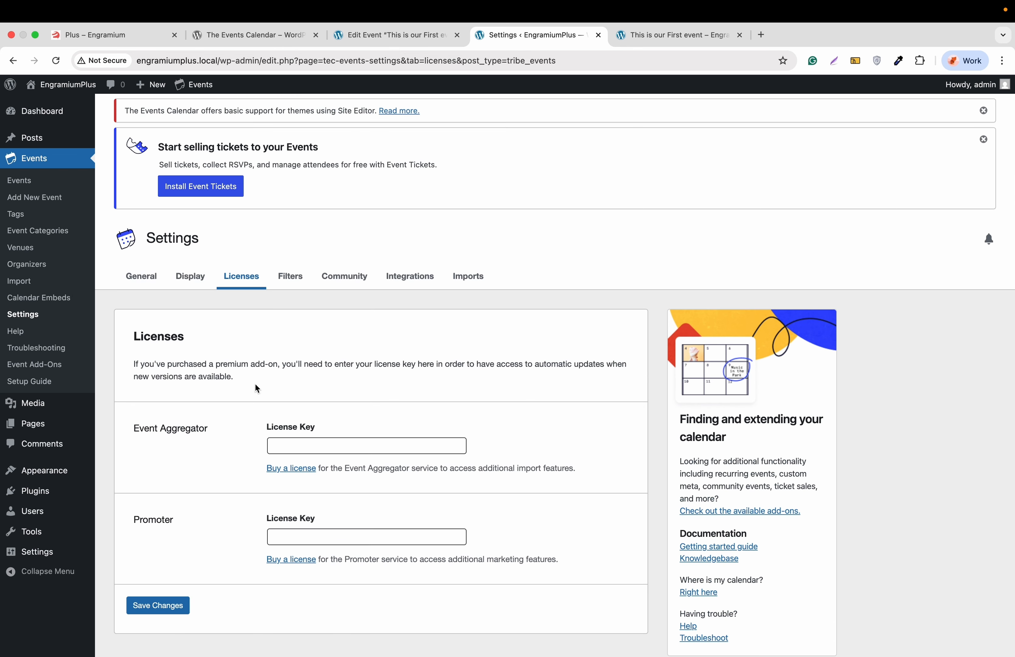
click(290, 277)
click(340, 278)
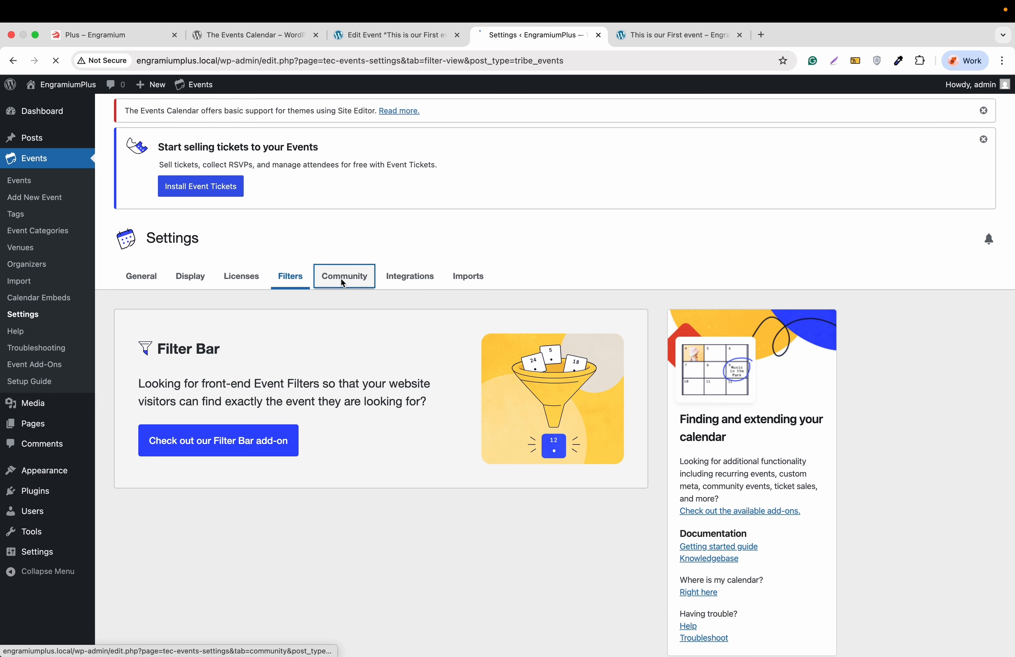
click(406, 279)
click(479, 280)
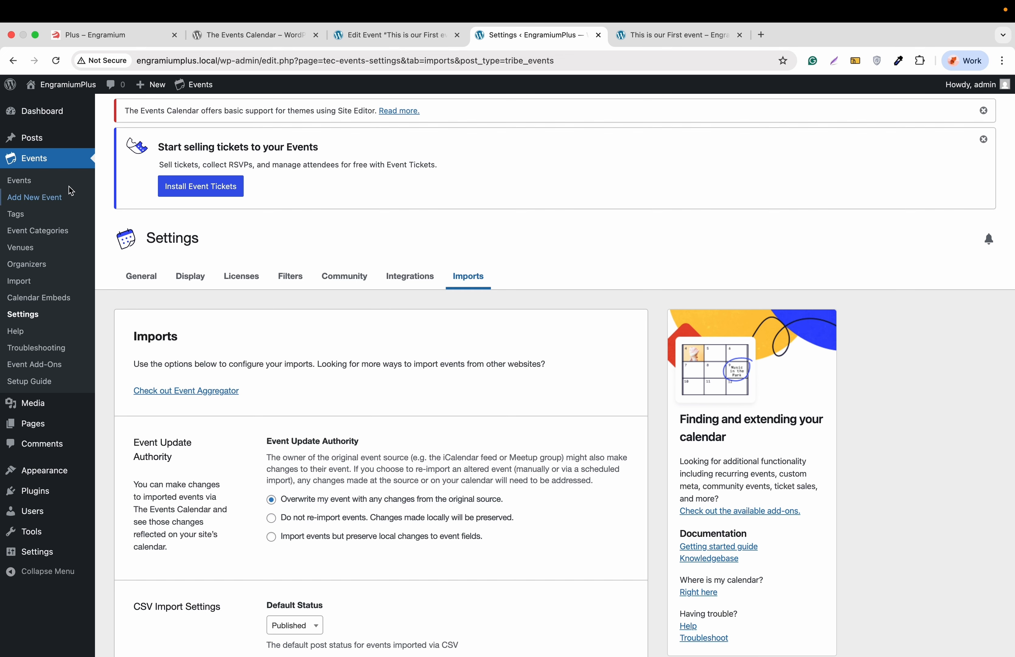
click(149, 277)
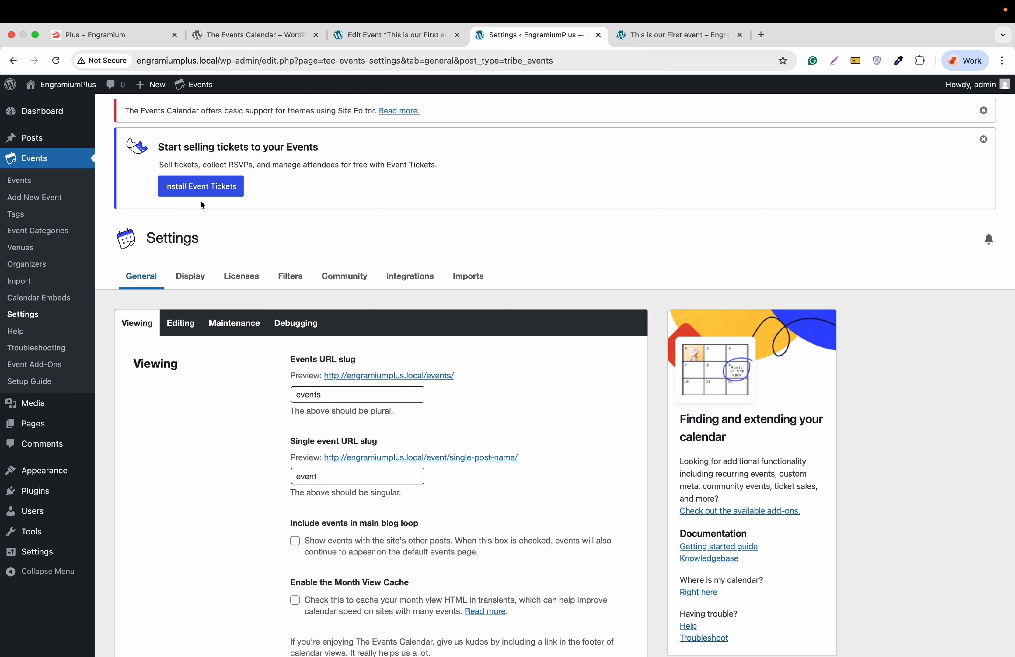
Step: Load the EngramiumPlus Blog home page from the site title in the front-end tab
click(639, 42)
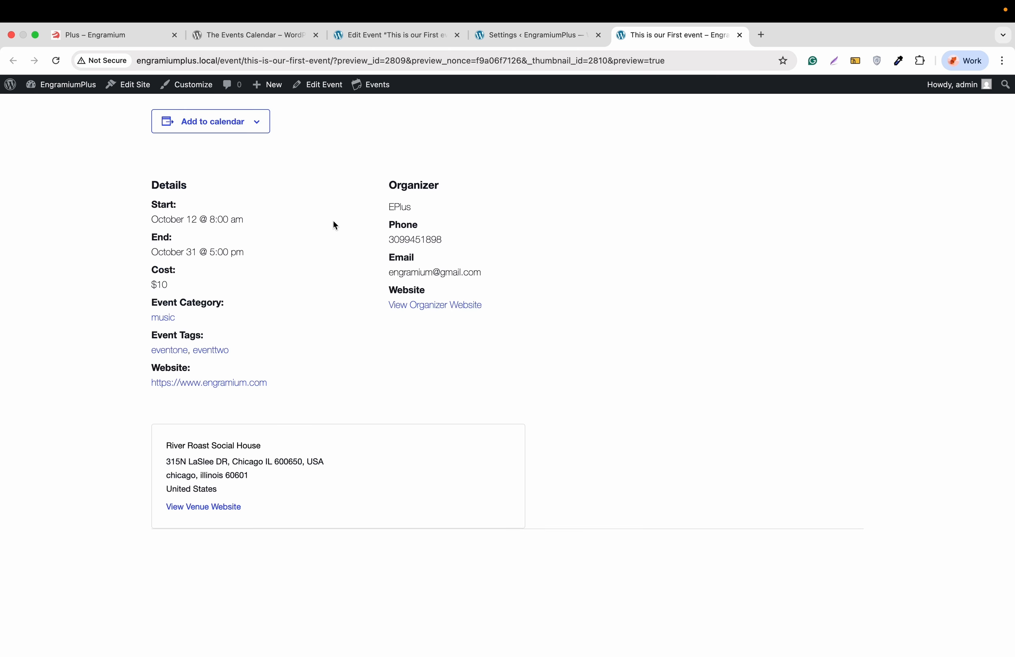
scroll(332, 220, up, 10)
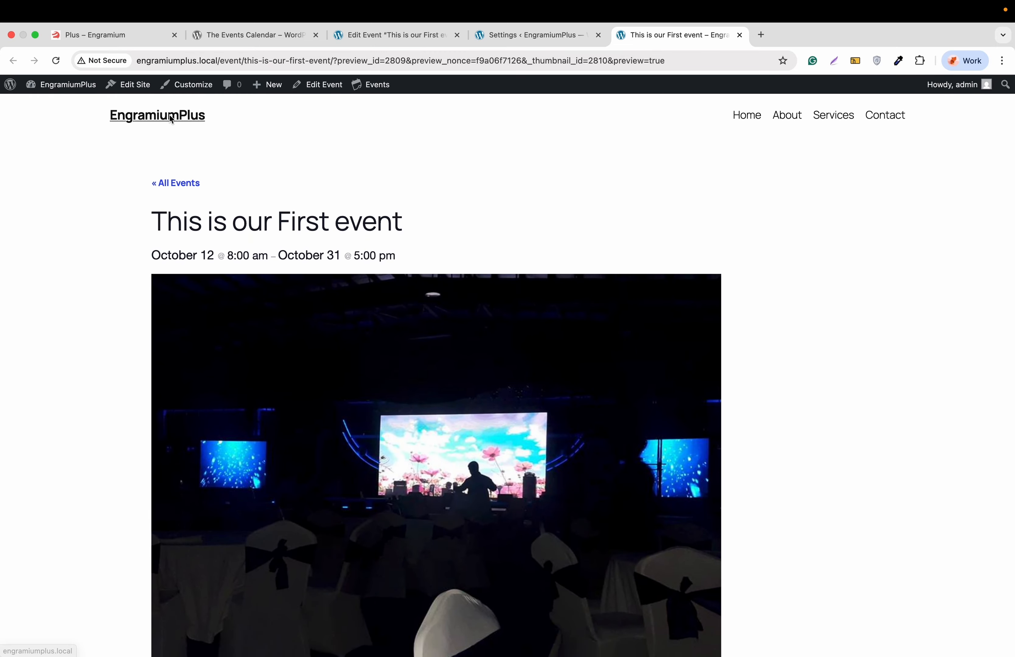
click(170, 115)
scroll(679, 140, down, 1)
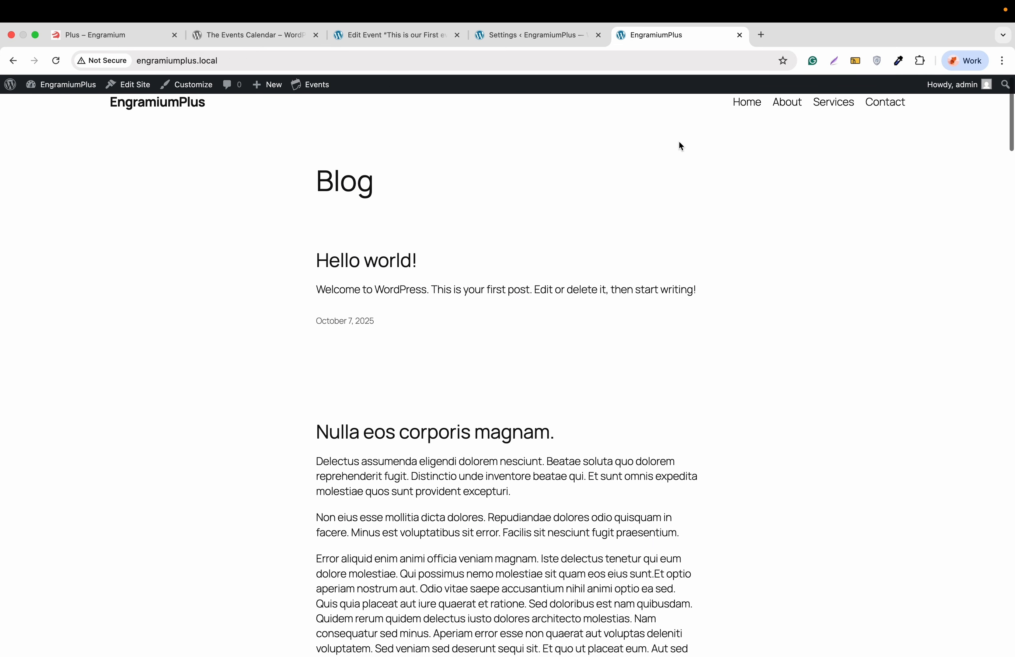
scroll(683, 149, up, 1)
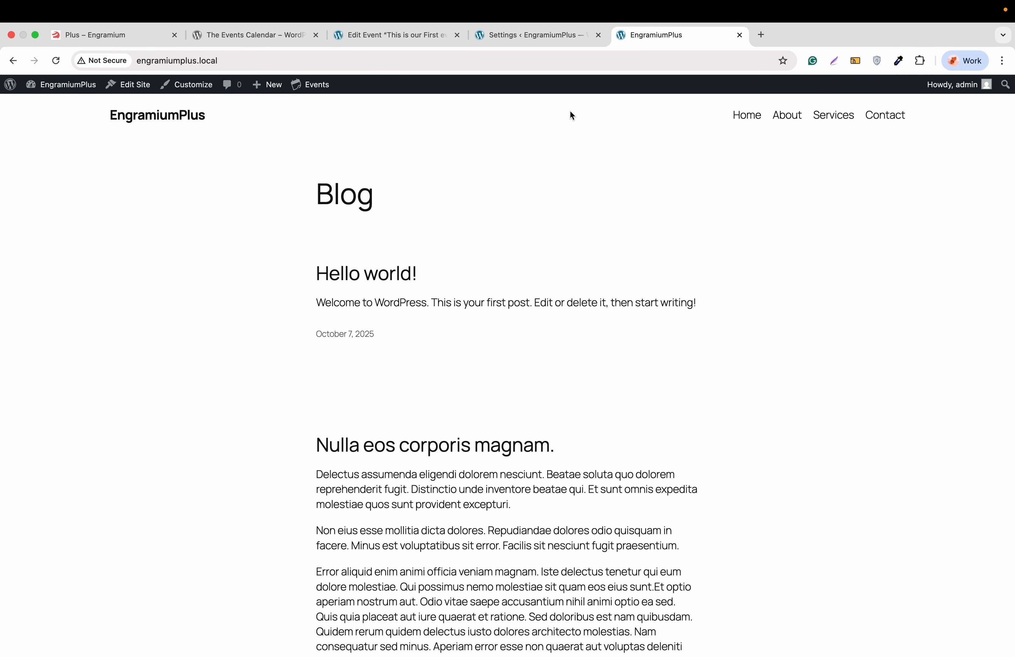
Step: Return to The Events Calendar's General settings
click(523, 39)
scroll(45, 340, down, 3)
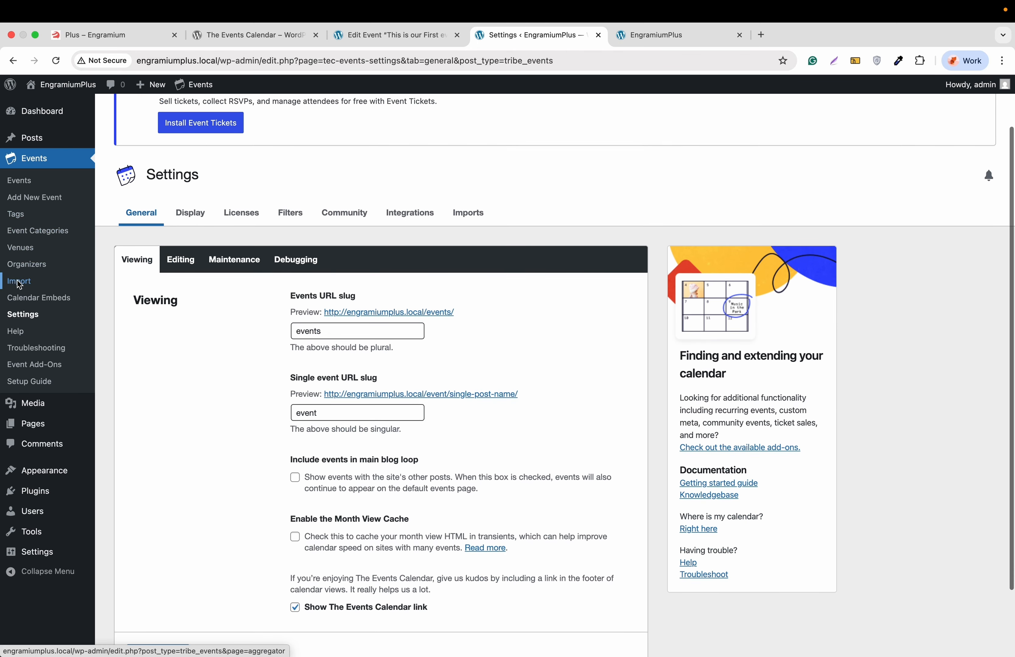
scroll(45, 340, up, 3)
Step: Create a new blank page titled 'Events', skipping the starter patterns
mouse_move(45, 432)
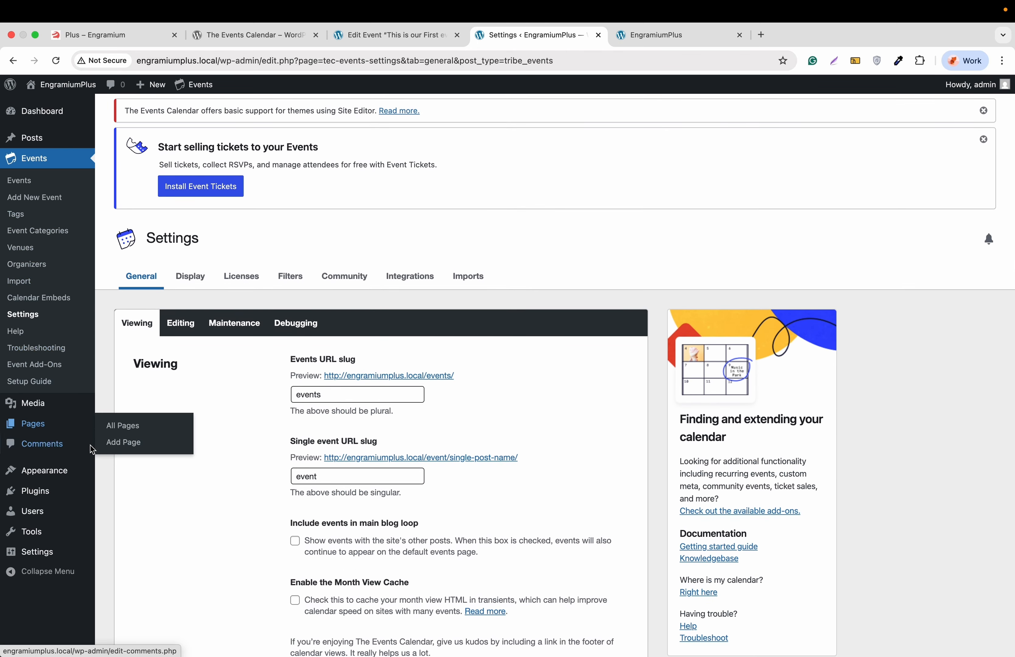
click(127, 448)
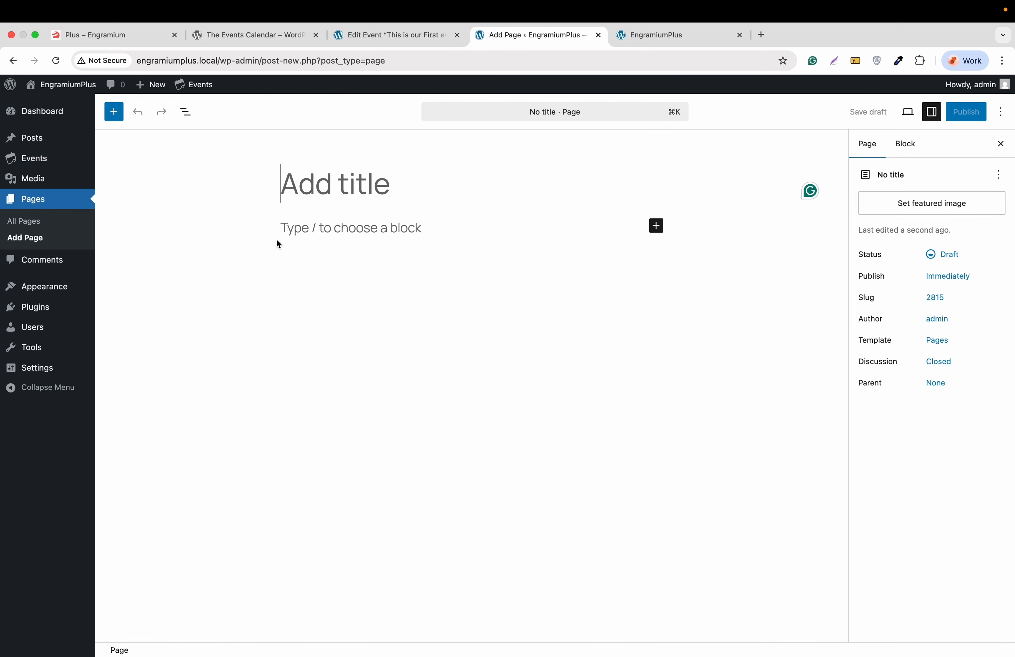
text(E)
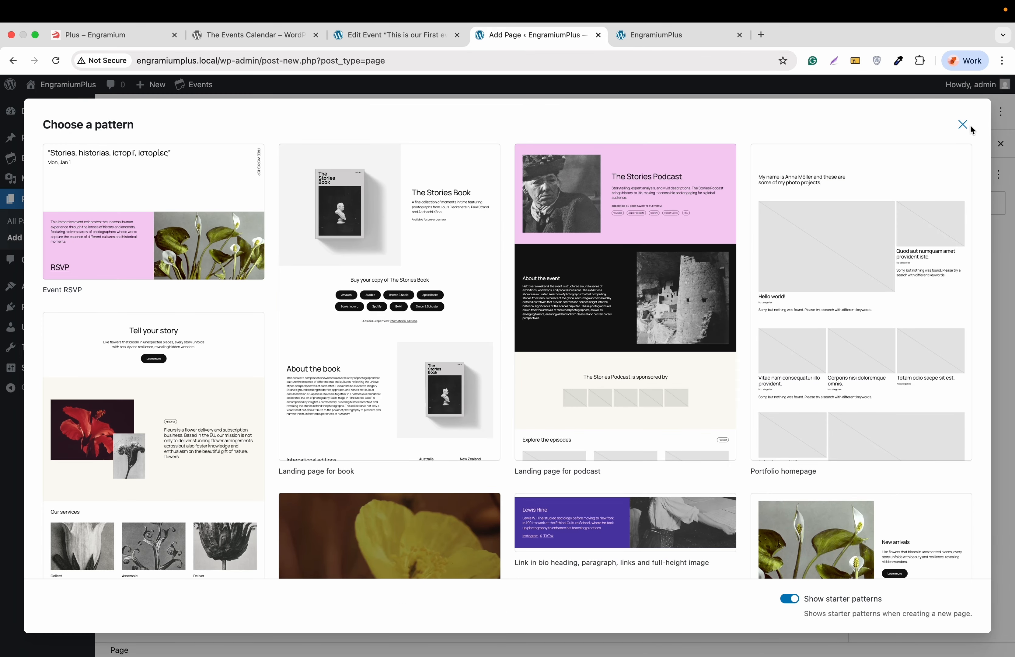
click(964, 125)
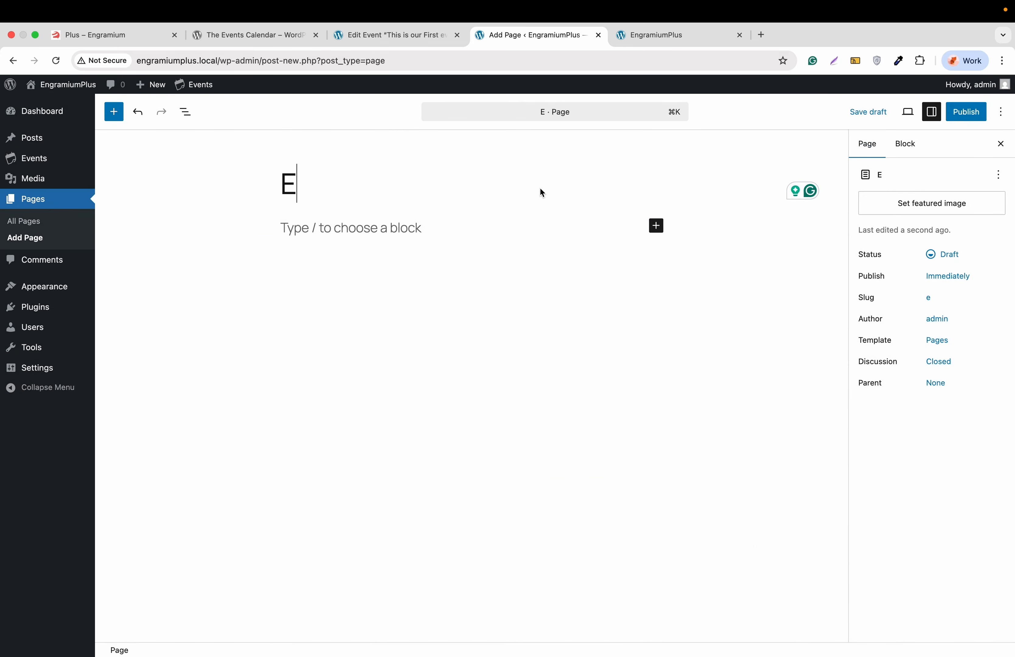
text(vents)
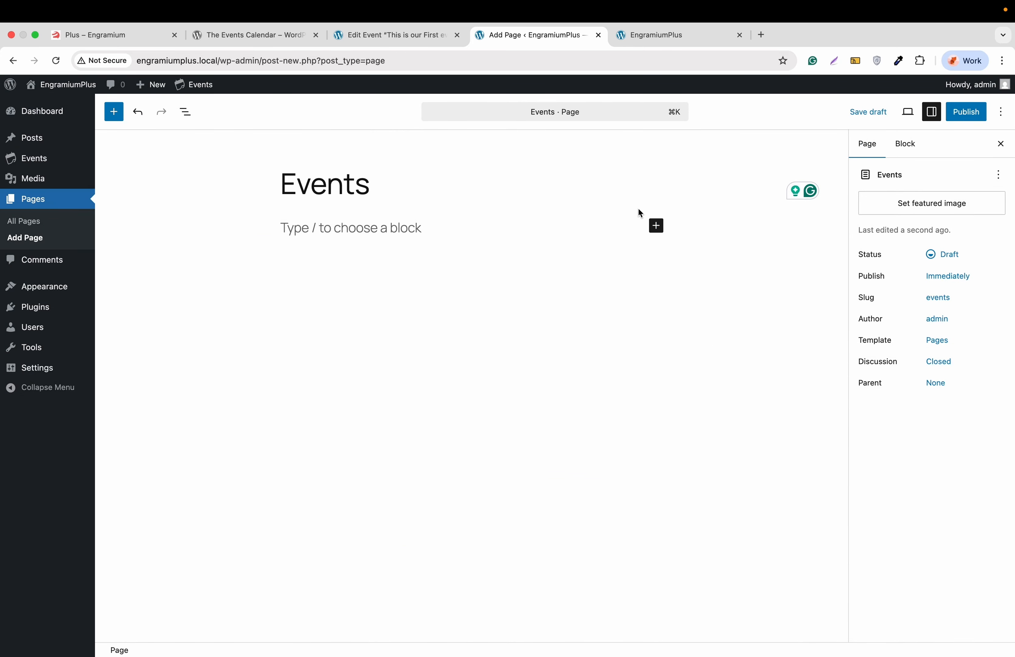
Step: Insert the Events List block, found by searching 'events', and publish the page
click(656, 226)
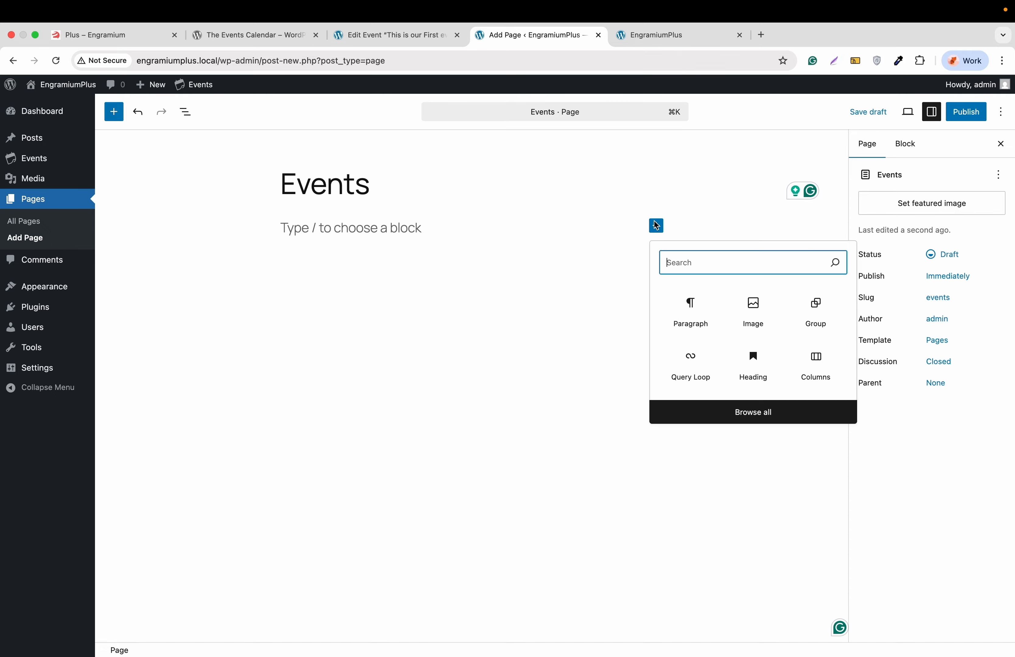
click(750, 420)
click(160, 184)
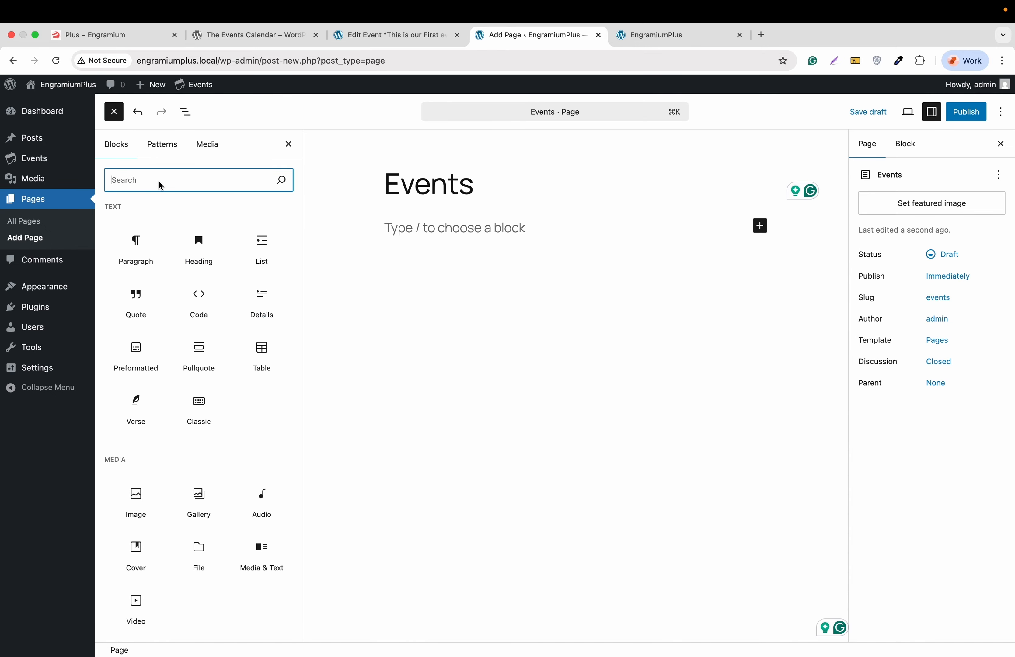
text(events)
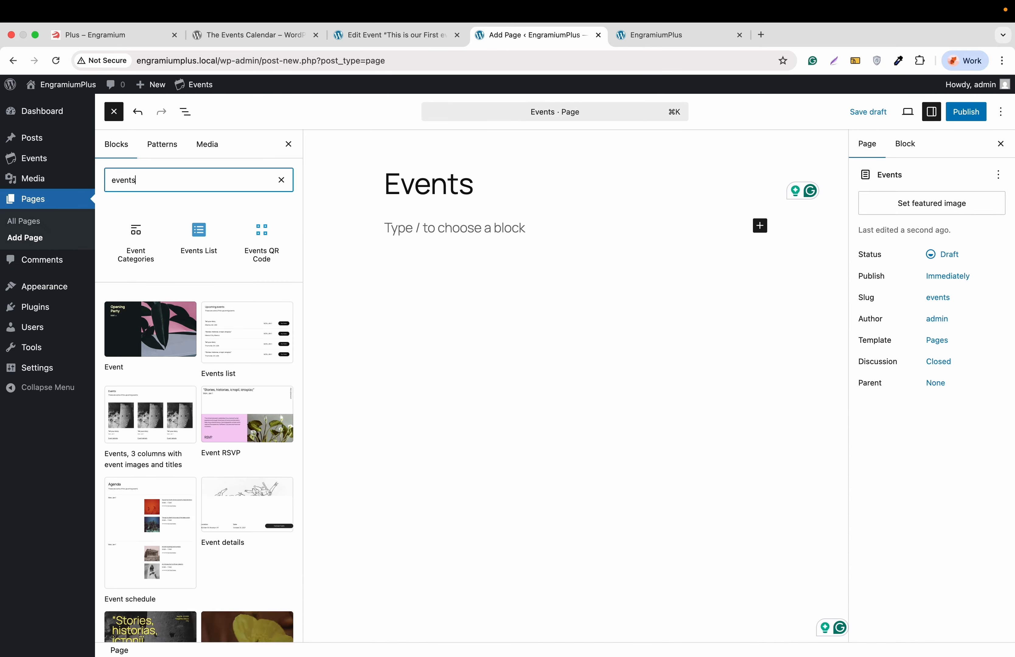
mouse_move(137, 244)
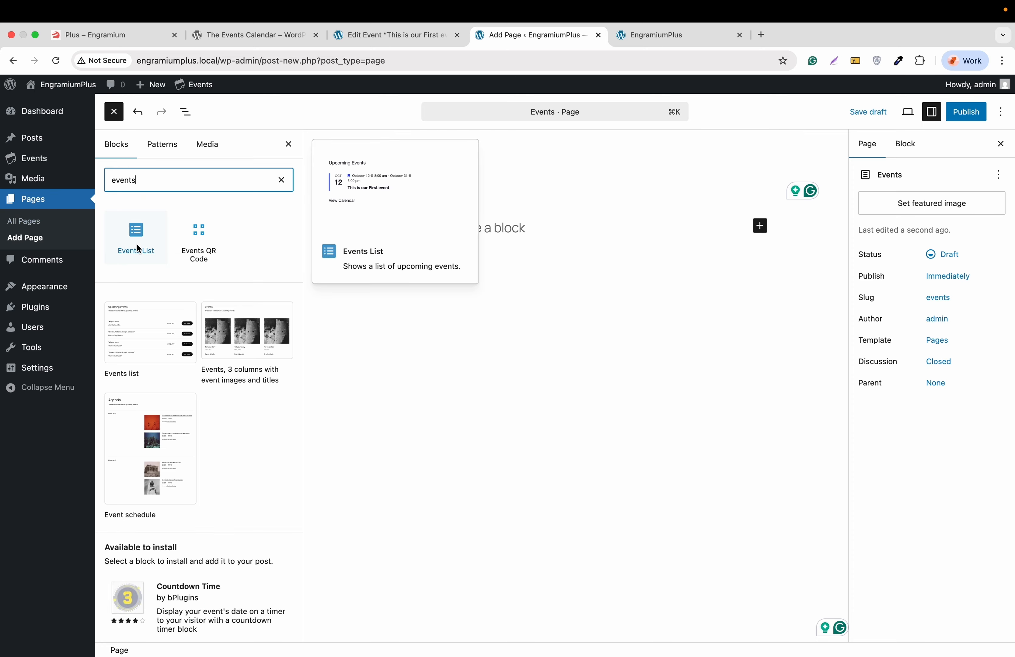
click(137, 243)
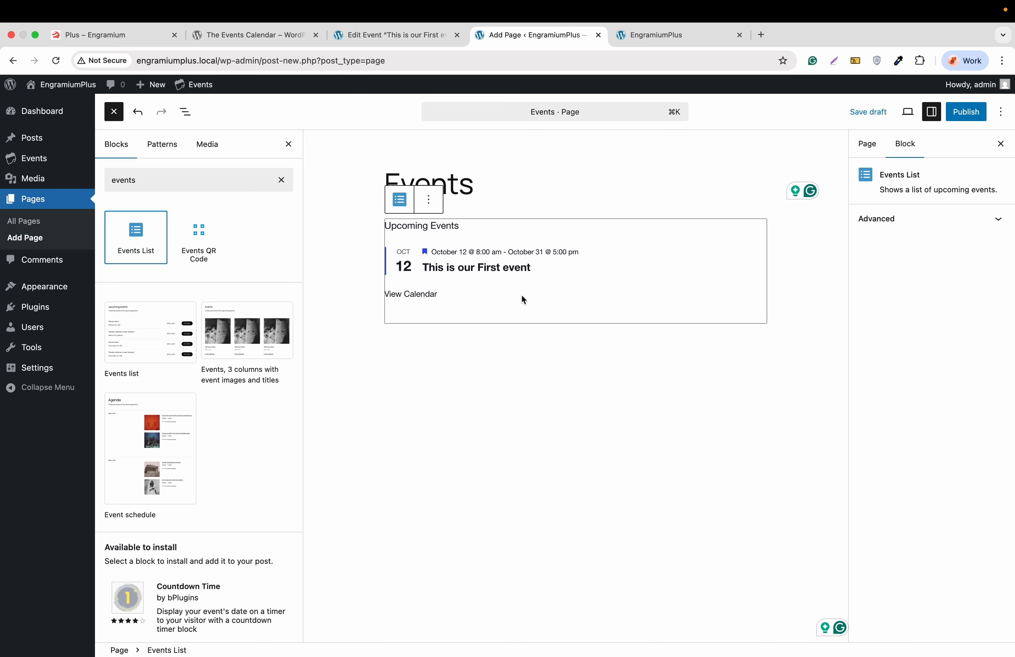
click(966, 111)
click(966, 113)
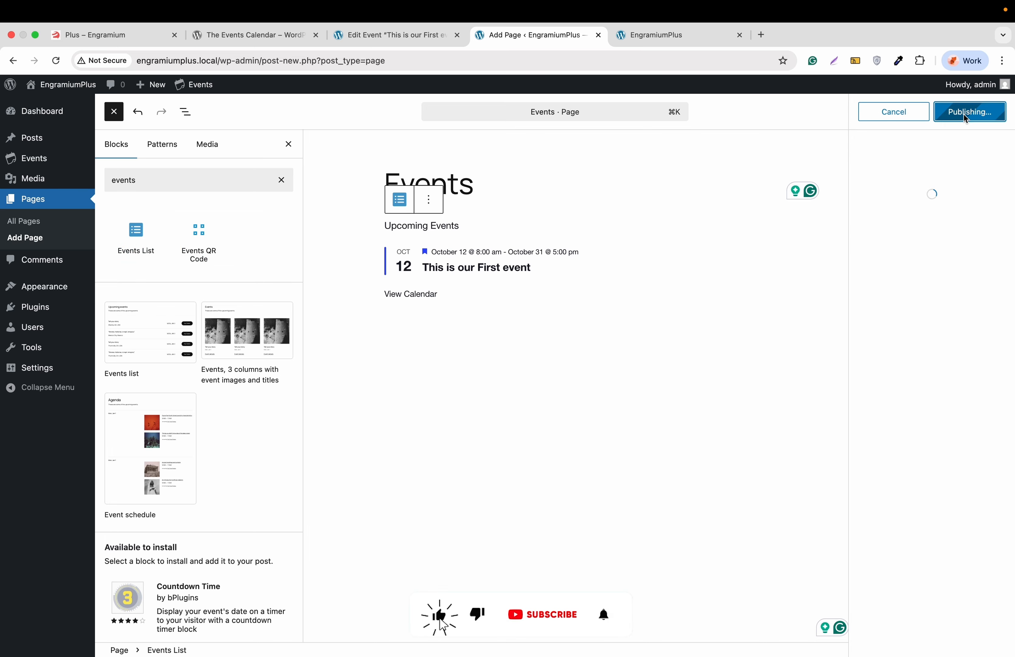
Step: Open the Header navigation menu for editing in the site editor
mouse_move(68, 286)
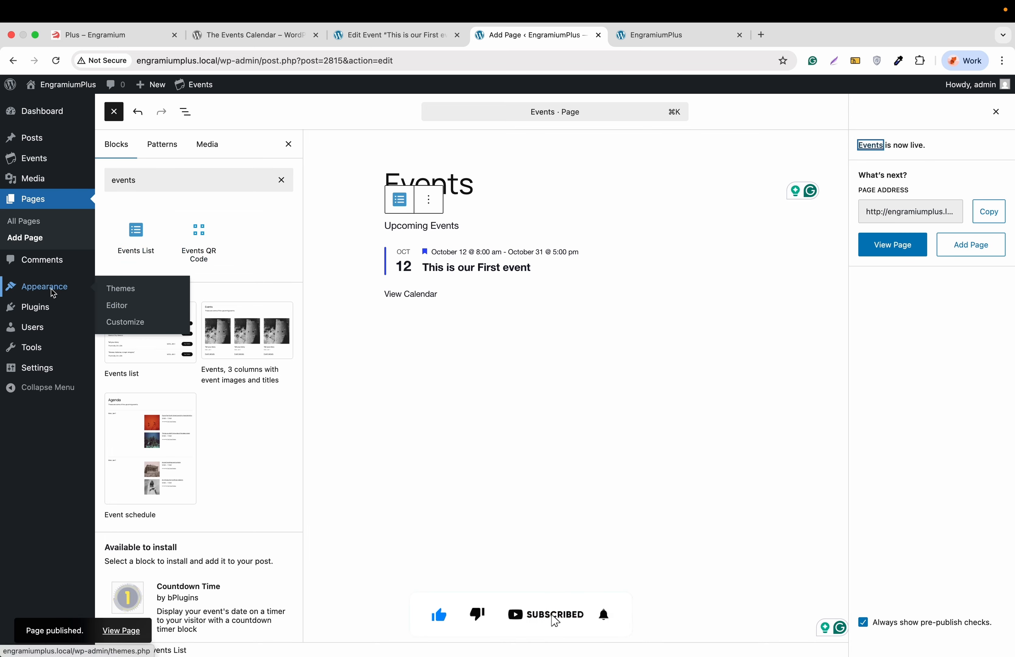
click(118, 305)
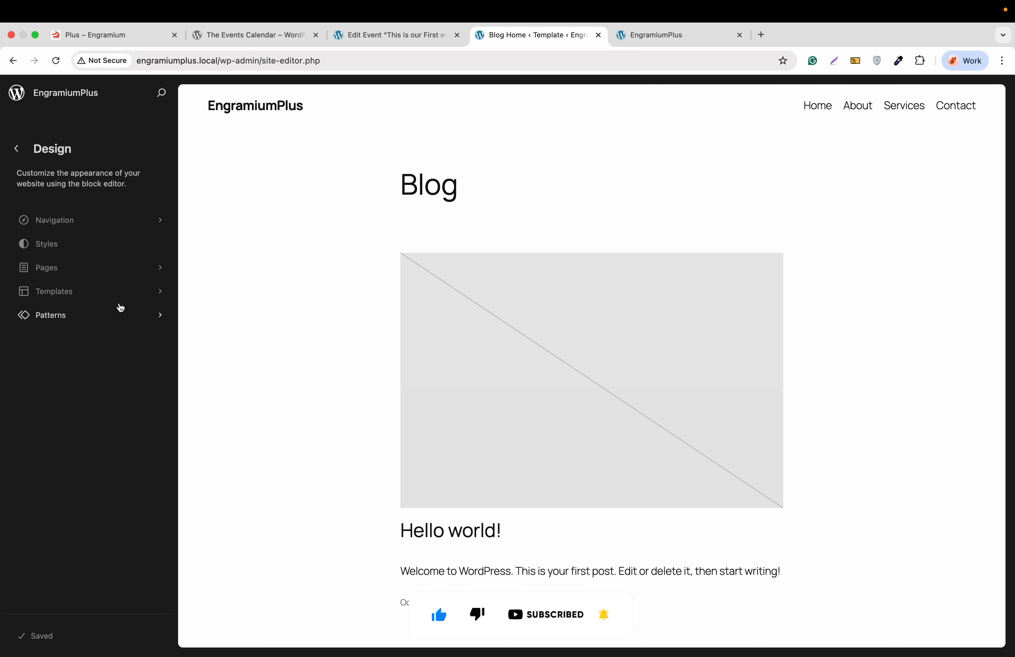
click(101, 226)
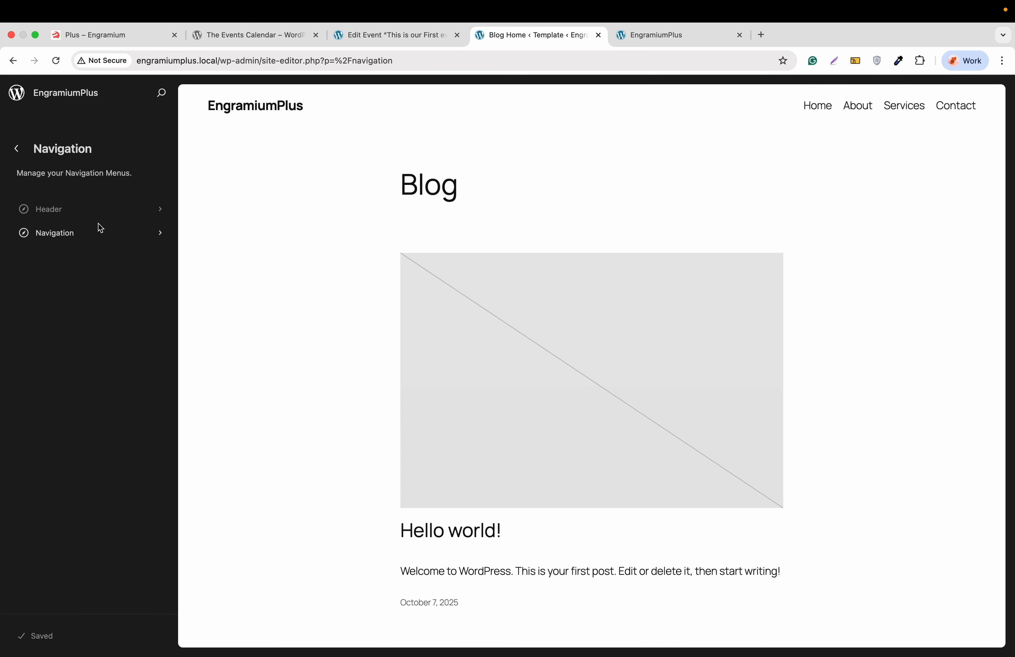
click(102, 210)
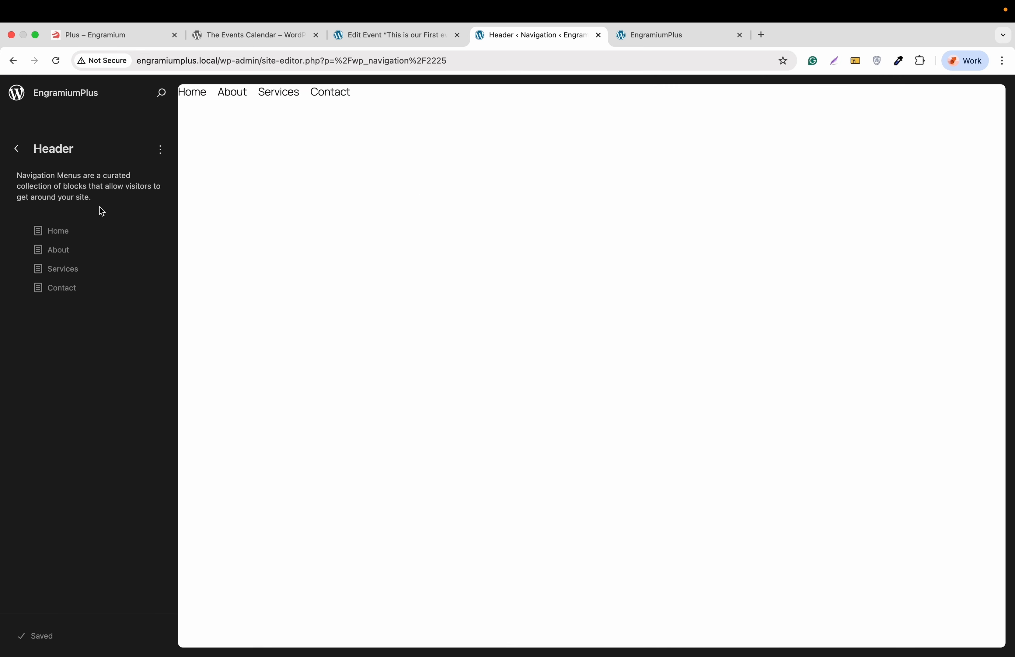
click(160, 150)
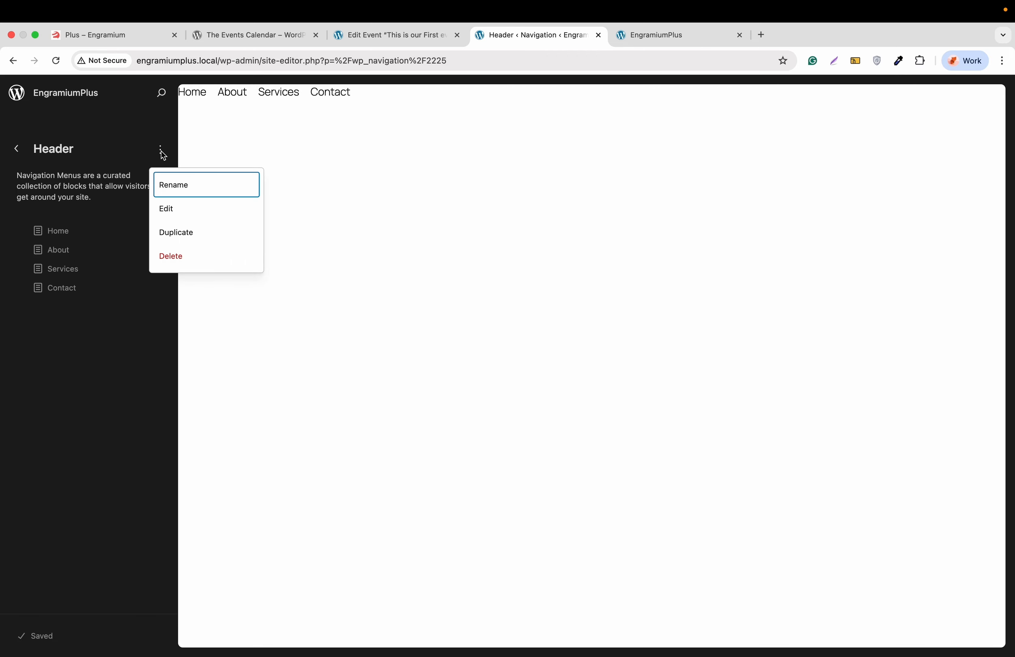
click(171, 205)
Step: Add an Events page link to the Header menu after Contact and save
click(196, 136)
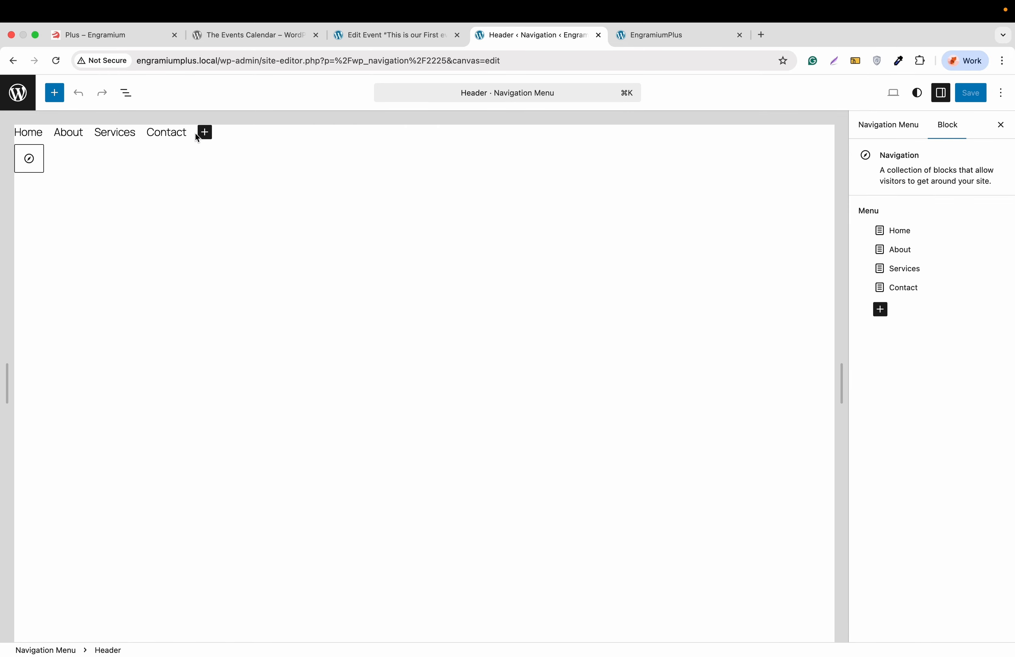
click(208, 132)
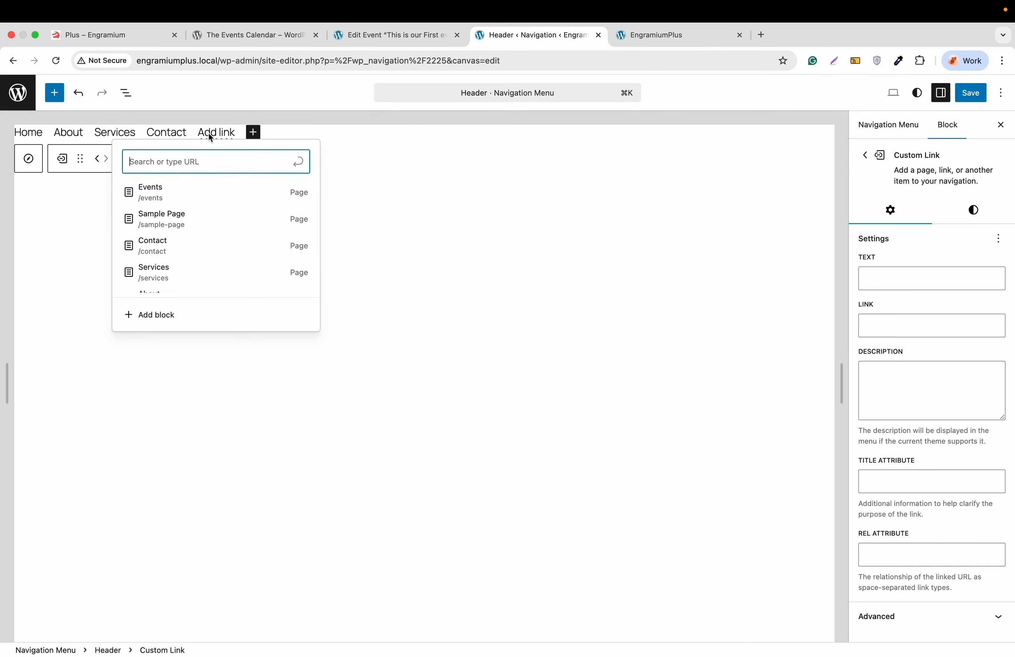
click(183, 191)
key(Escape)
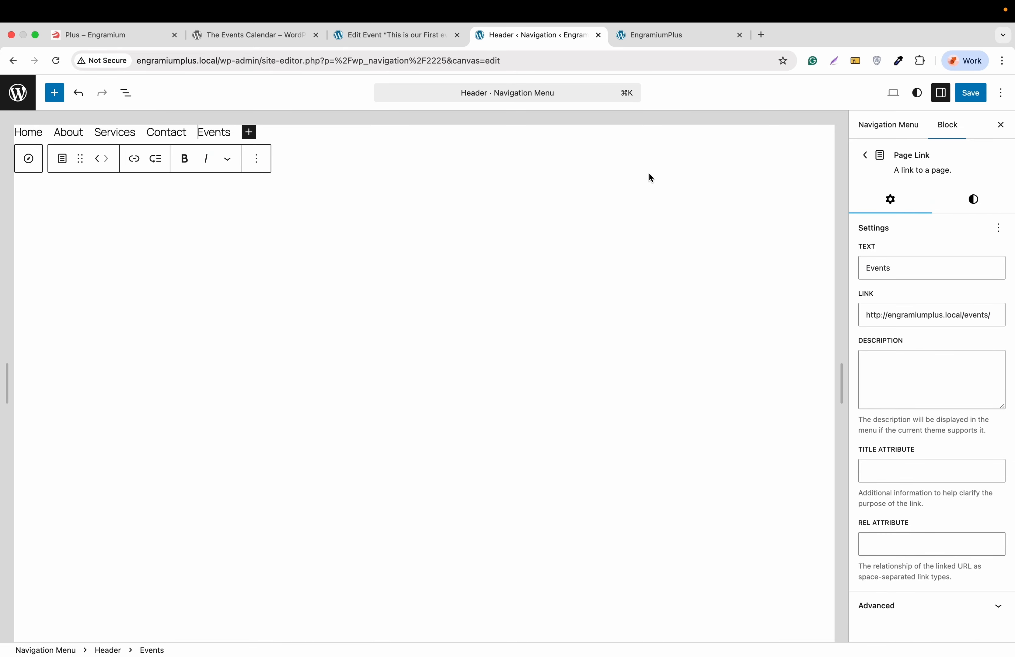
click(972, 96)
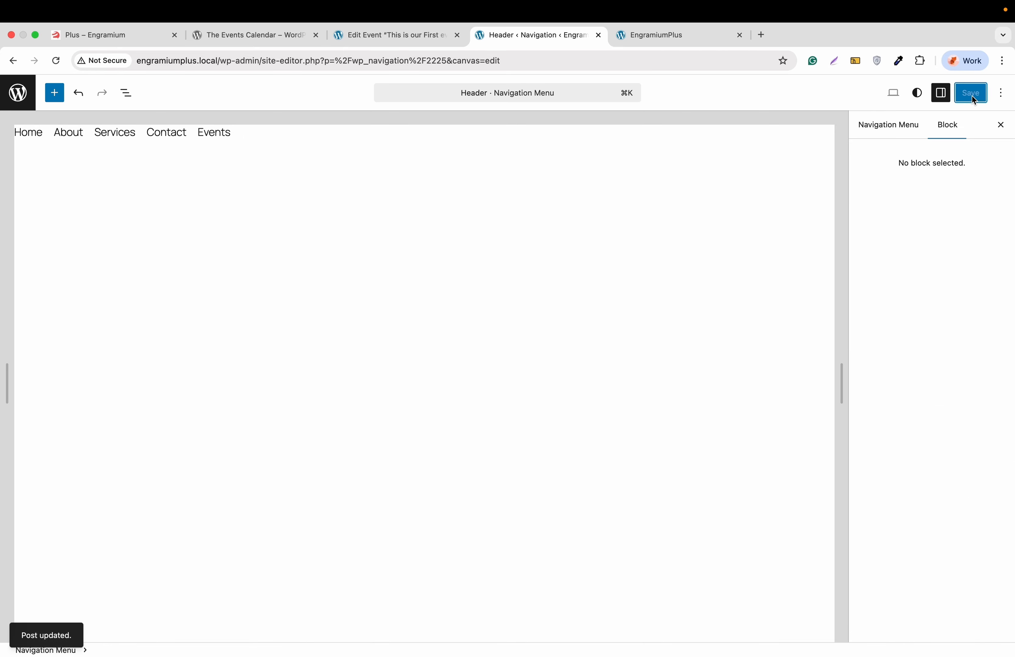
Step: Reload the live site and open the Events page from the header menu
click(648, 38)
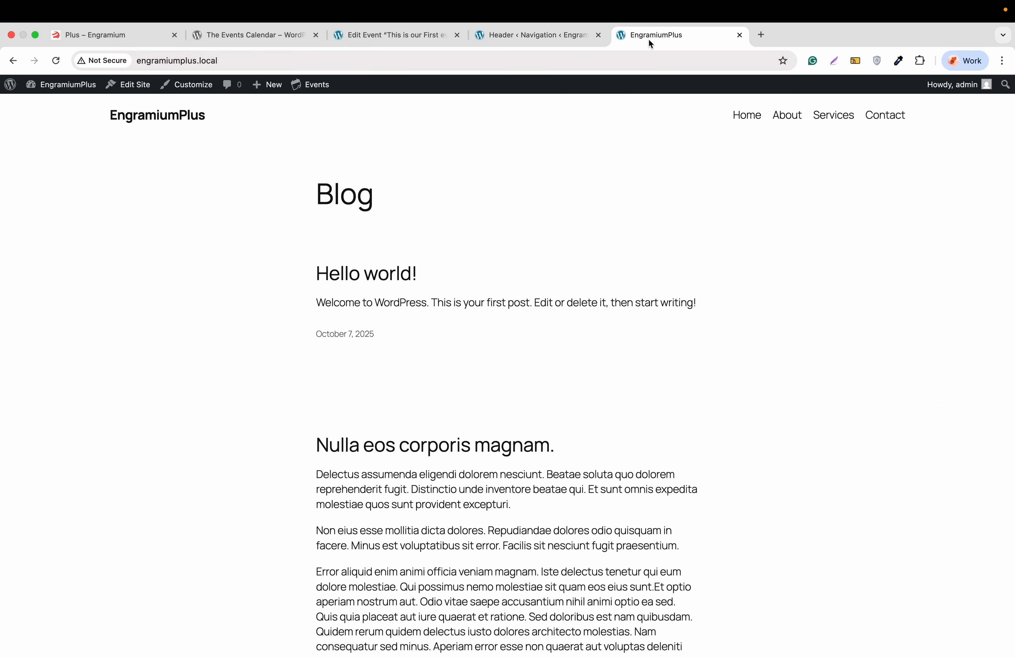
click(205, 118)
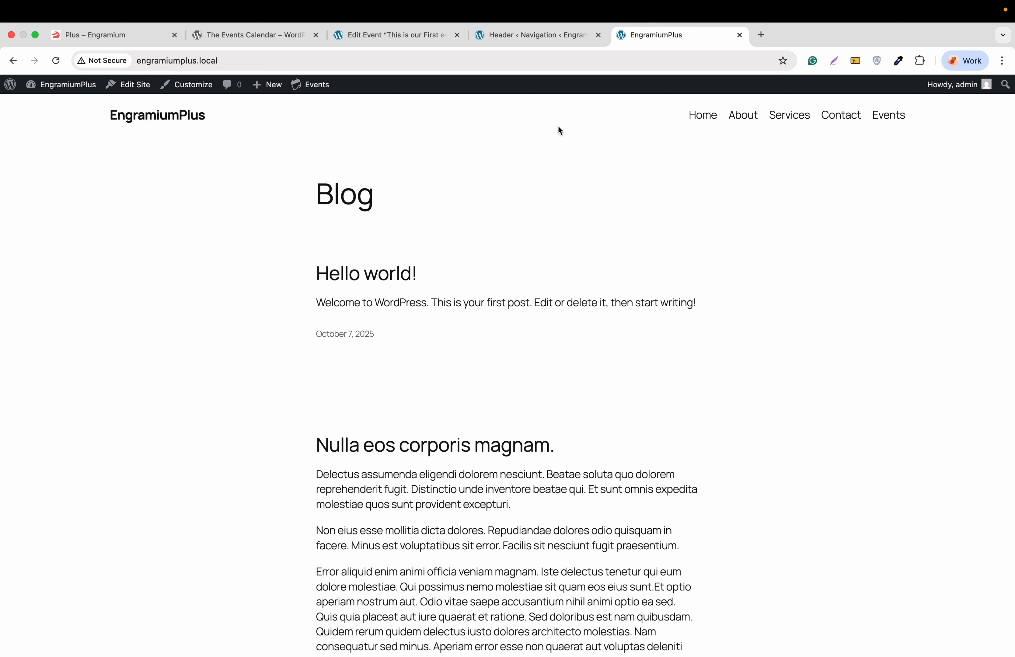
click(894, 123)
scroll(611, 227, down, 3)
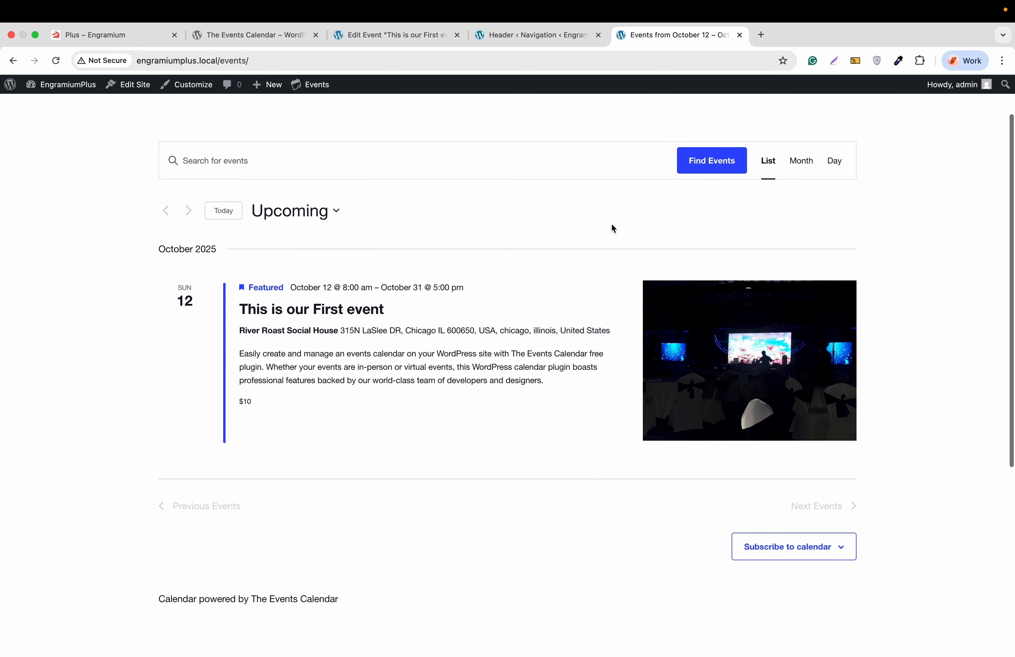
scroll(611, 226, down, 2)
scroll(541, 197, up, 4)
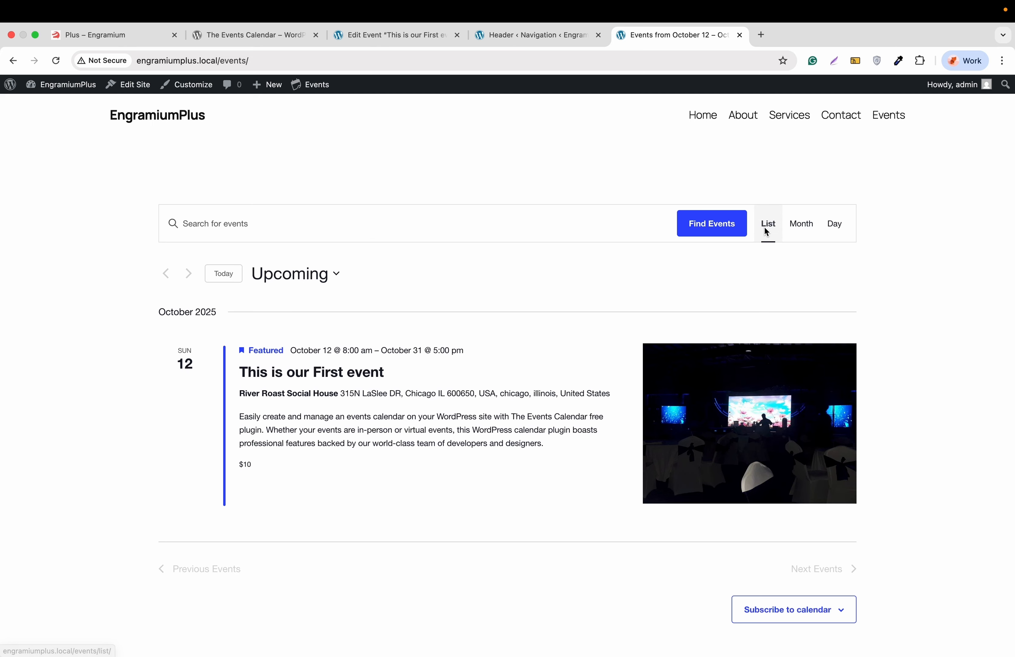
Step: View the events calendar in month and day views, then return to the Header navigation editor
click(802, 228)
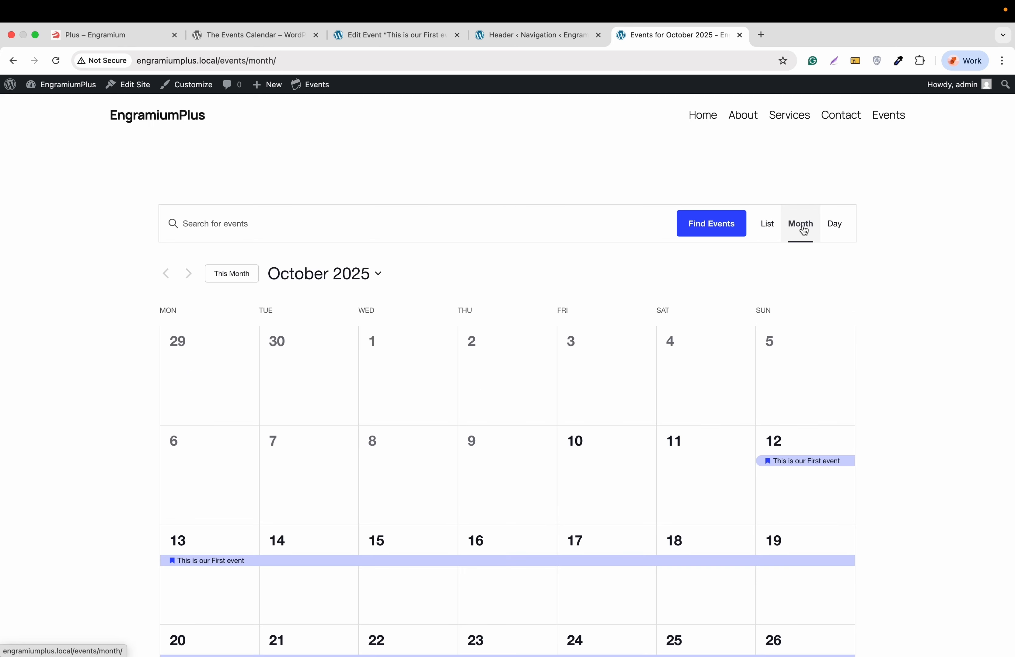
scroll(805, 230, down, 2)
click(837, 153)
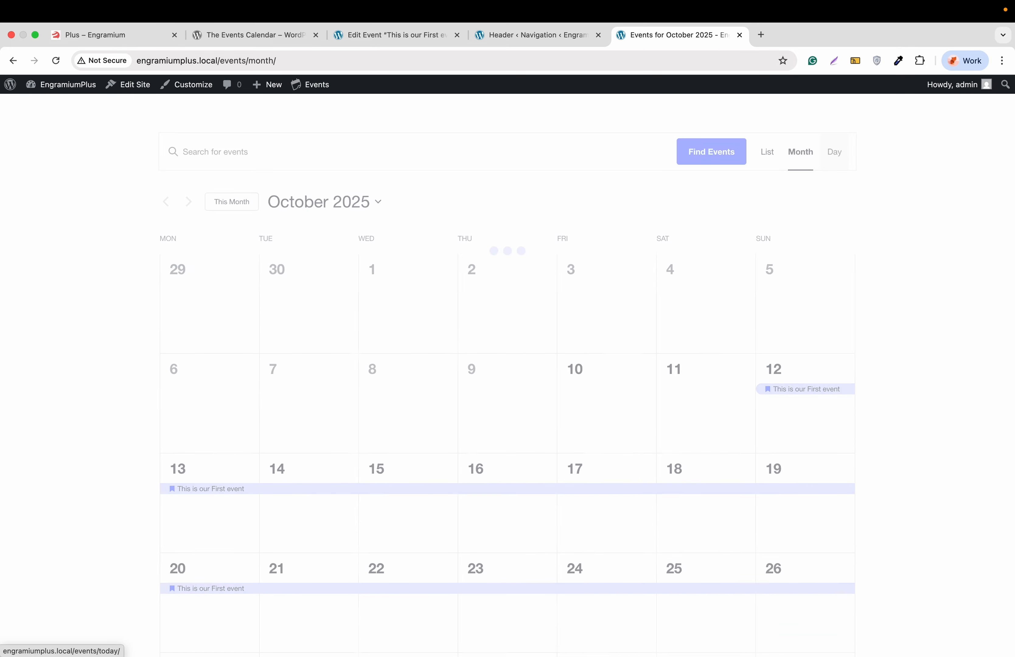
scroll(621, 189, up, 1)
scroll(621, 189, down, 1)
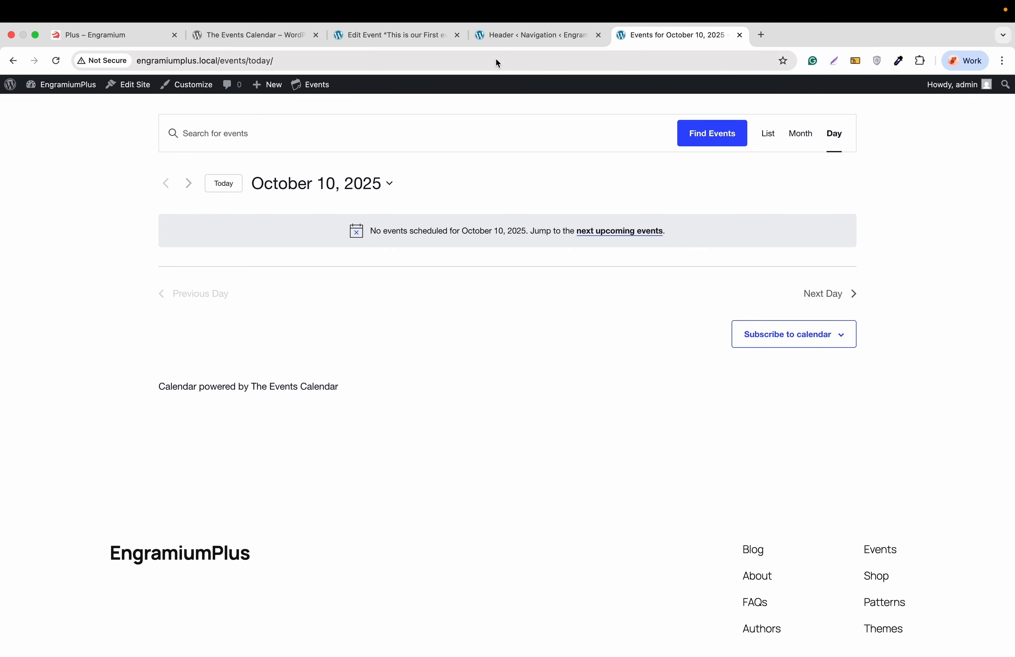
click(500, 38)
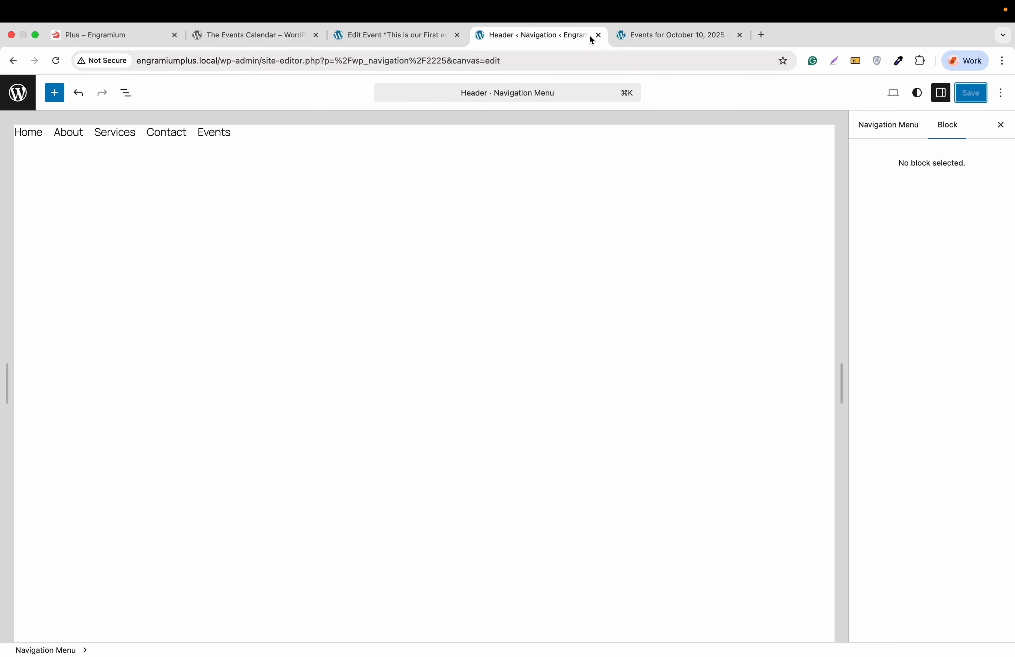
Step: Save The Events Calendar general settings with the calendar credit link off, then return to the day view
click(597, 36)
click(416, 39)
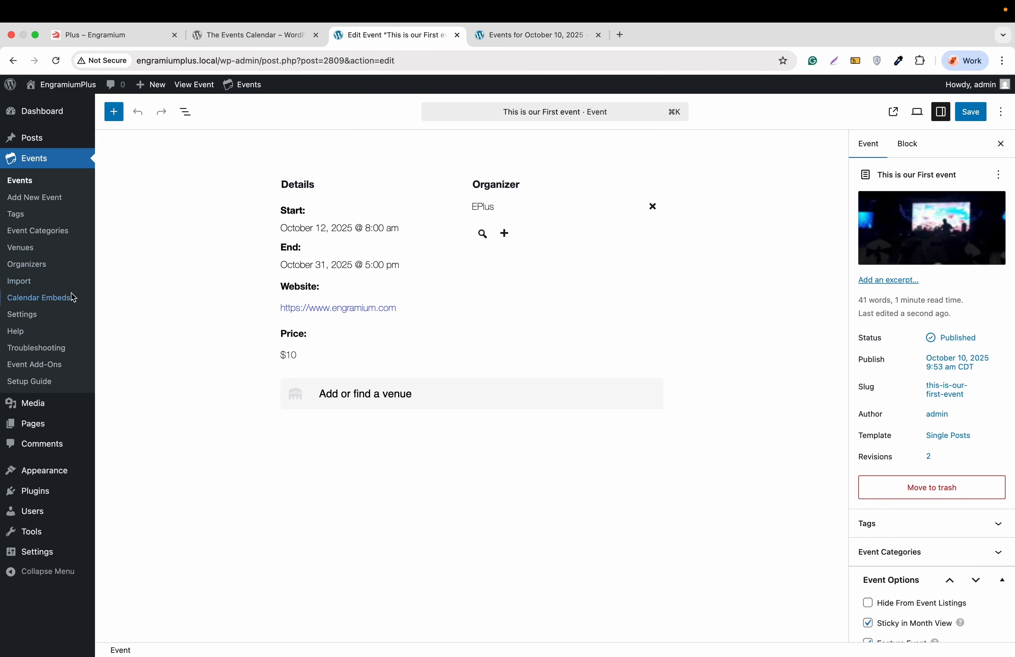
click(25, 316)
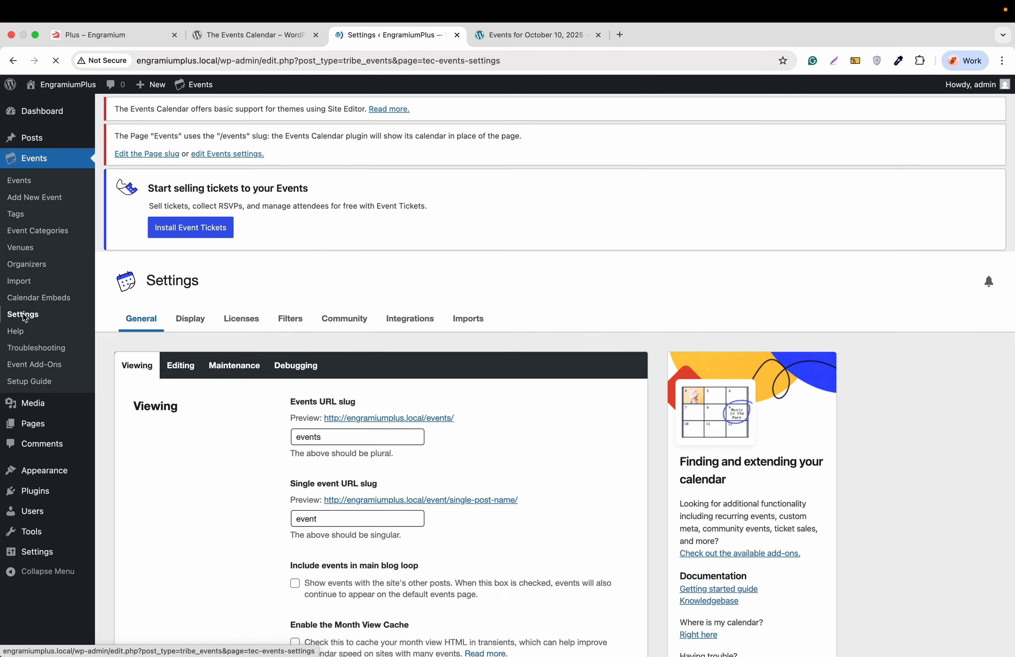
scroll(131, 356, down, 5)
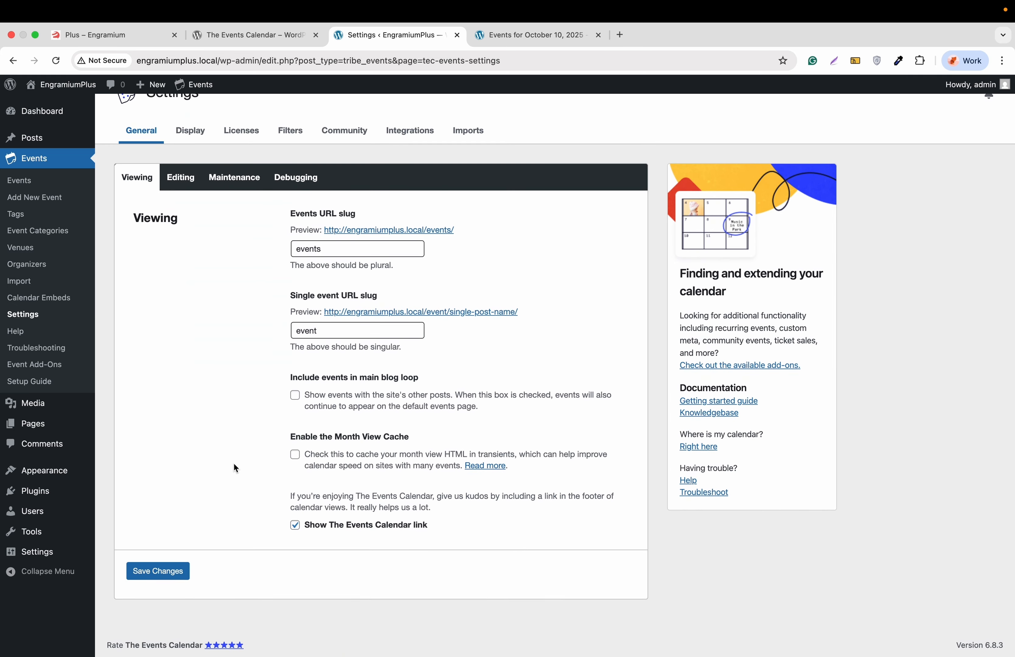
click(161, 574)
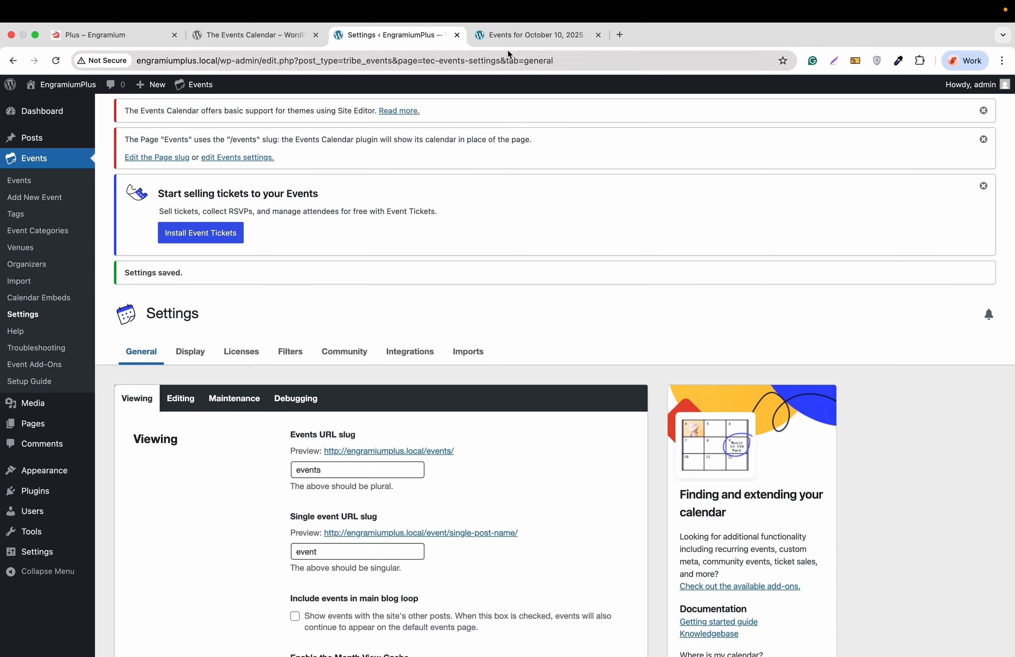
click(513, 36)
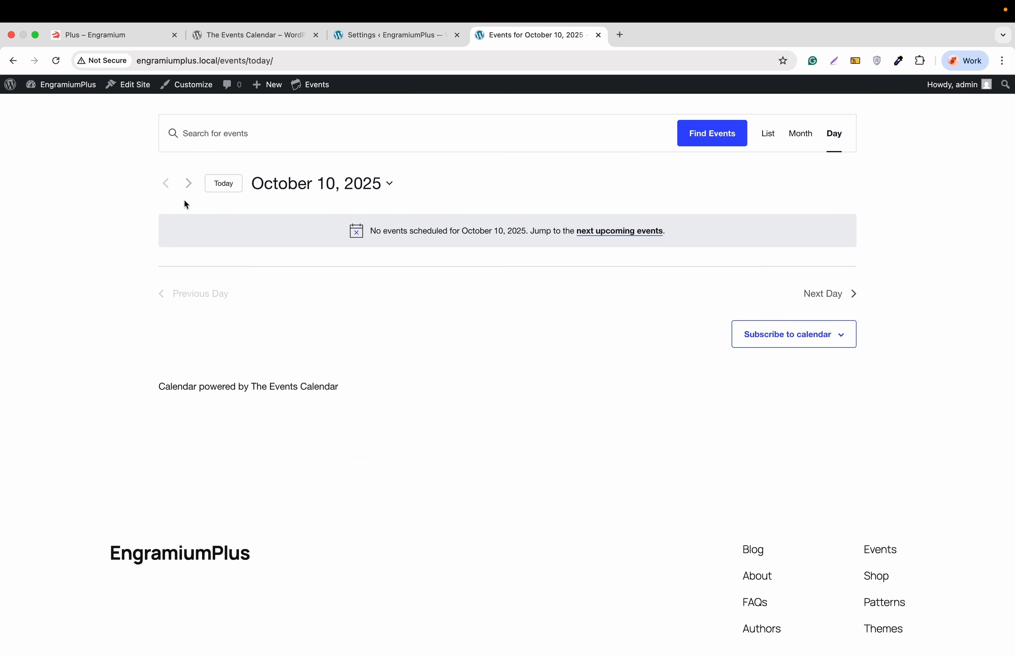
Step: Reload the day view and switch the calendar to List view of upcoming events
click(56, 60)
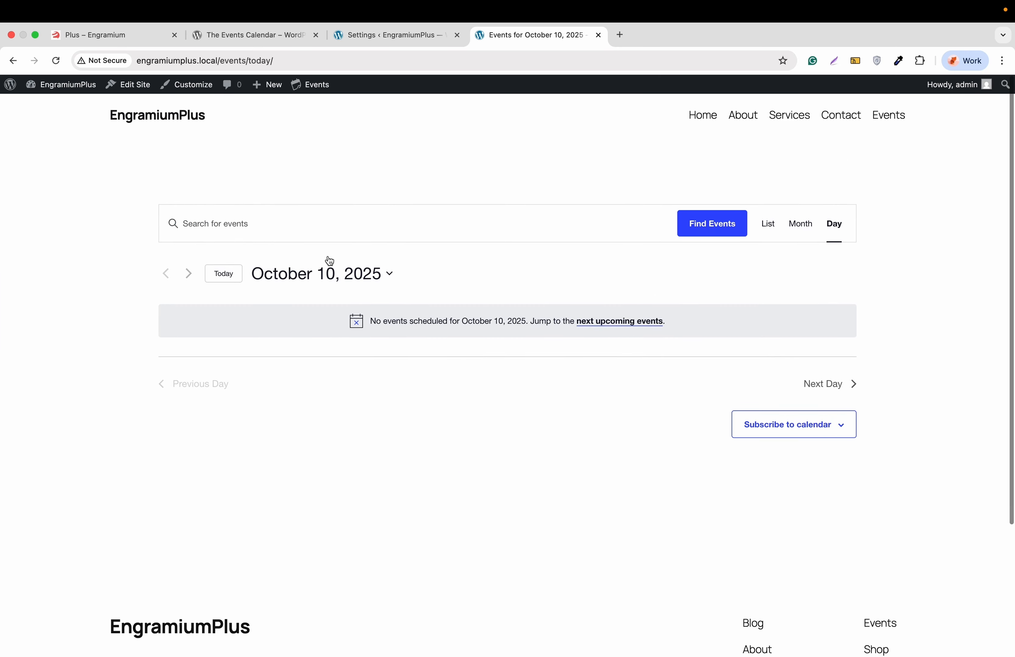
click(769, 225)
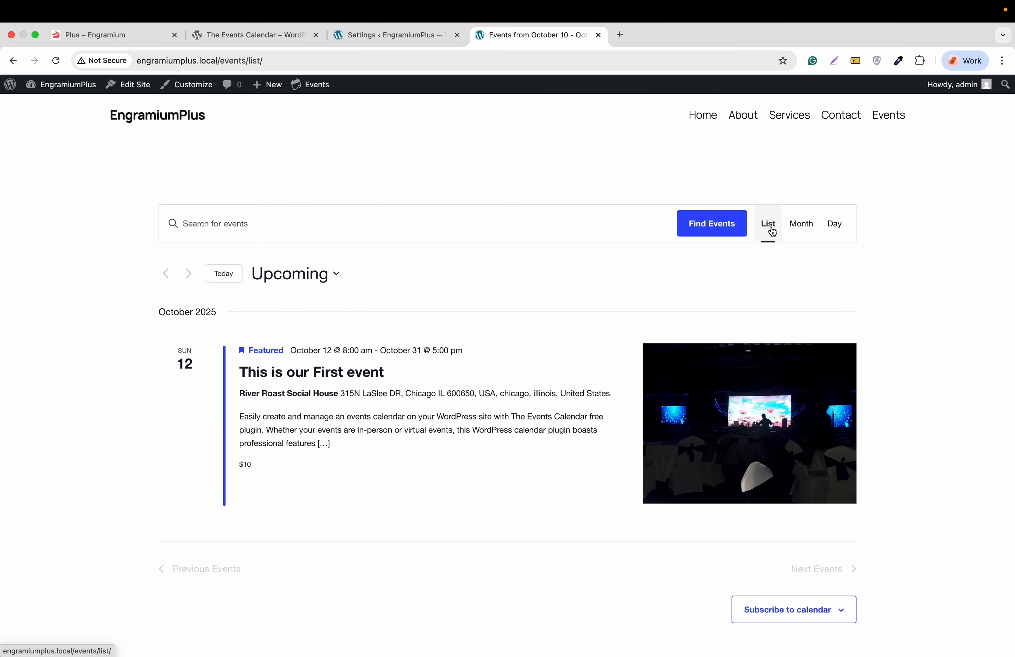